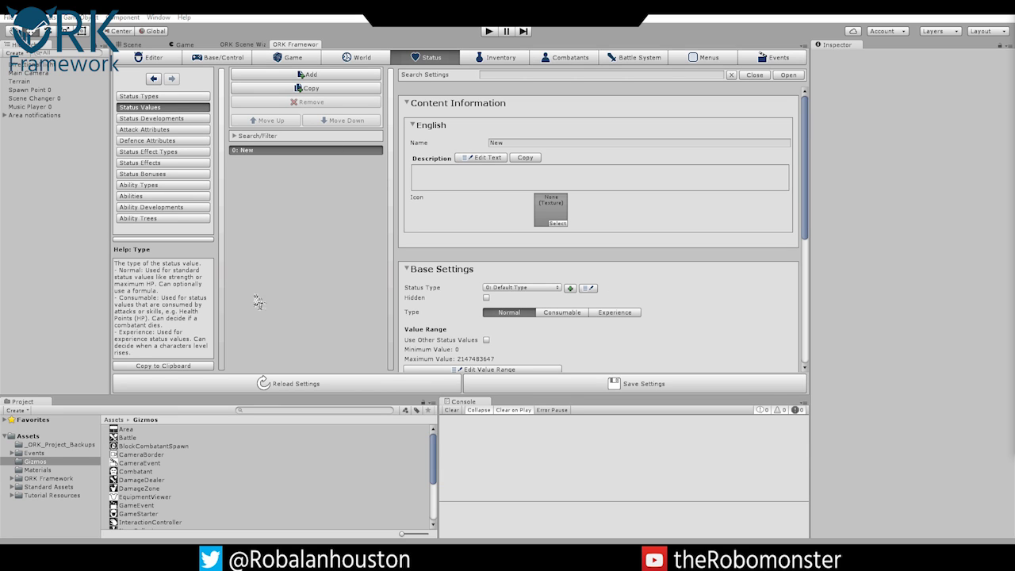
Rename the existing status value as MaxHP.
{"action": "left_click", "coordinate": [567, 59]}
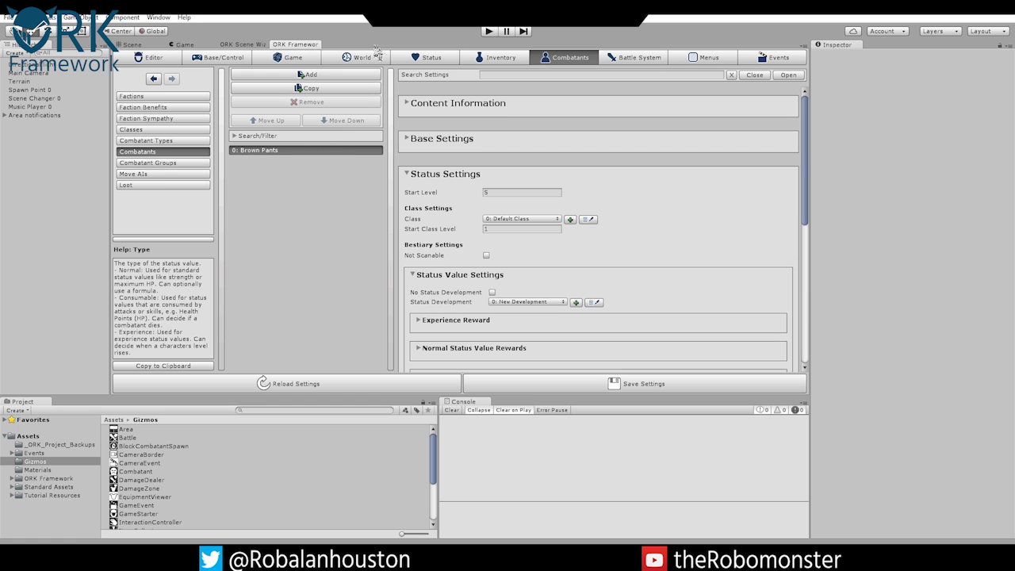
{"action": "left_click", "coordinate": [418, 58]}
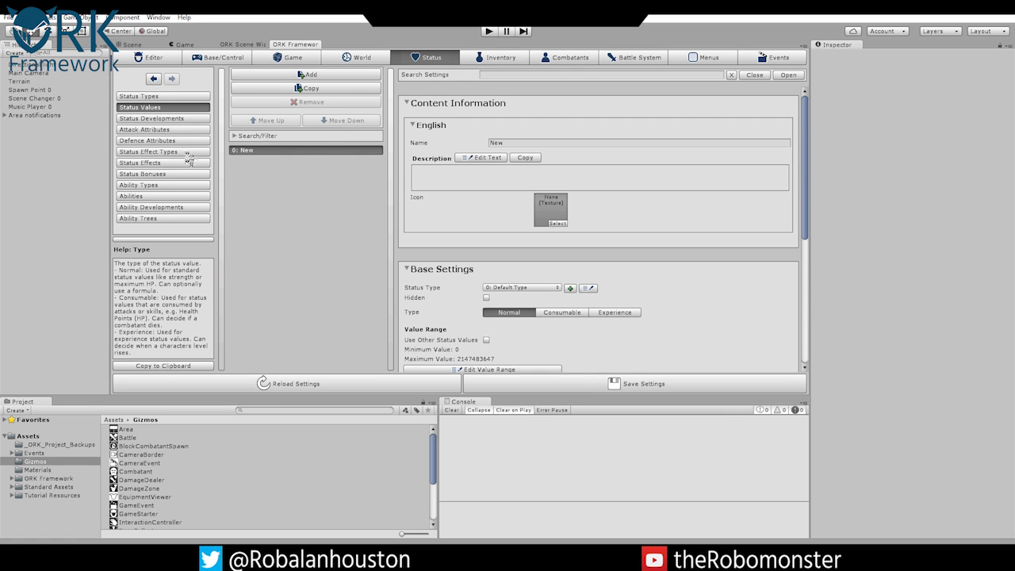
{"action": "left_click", "coordinate": [504, 143]}
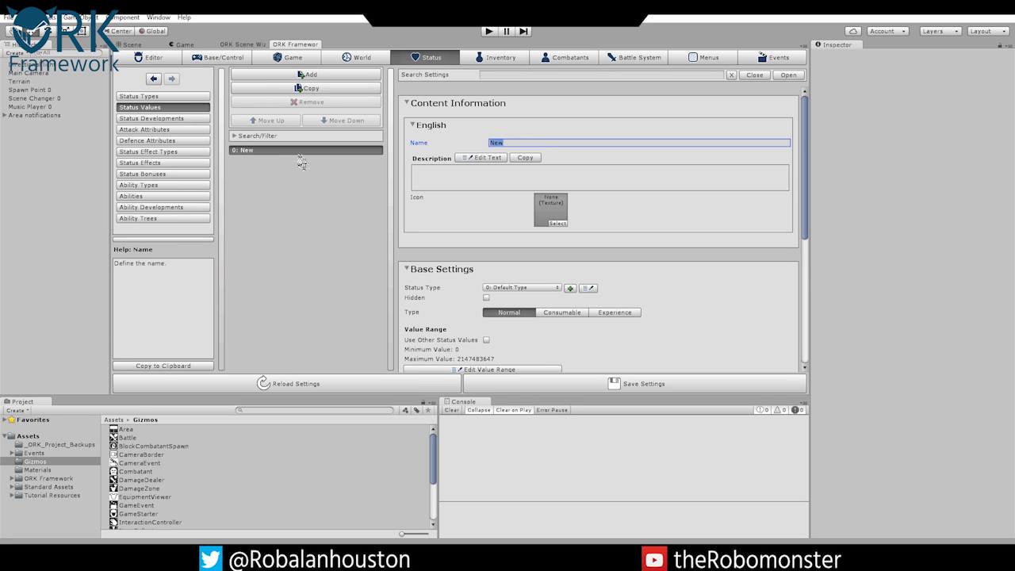
{"action": "type", "text": "MaxHP"}
Set the maximum value of MaxHP to 9999 and keep its status type at Default Type.
{"action": "scroll", "coordinate": [492, 225], "scroll_direction": "down", "scroll_amount": 2}
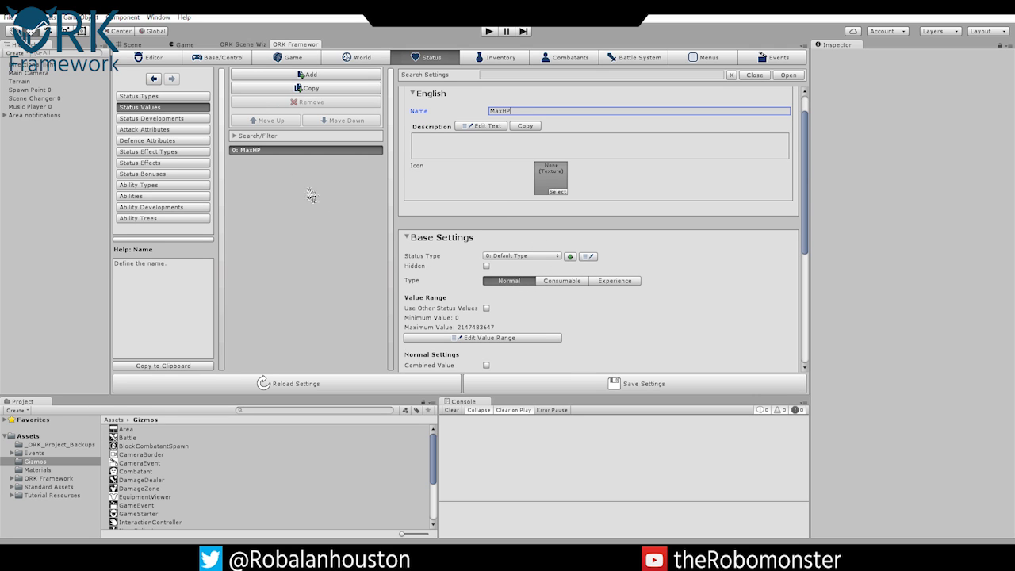
{"action": "scroll", "coordinate": [484, 246], "scroll_direction": "down", "scroll_amount": 4}
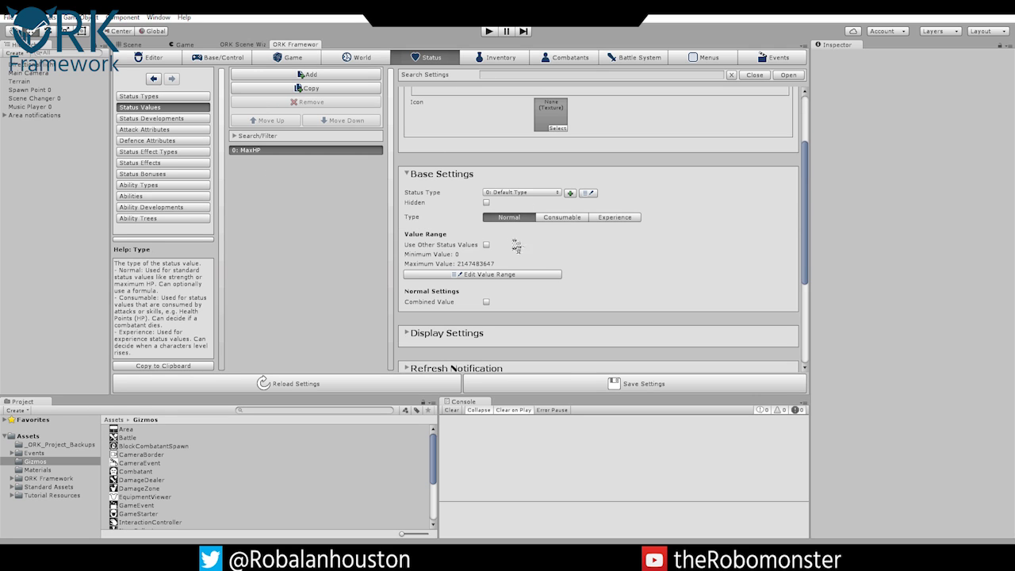
{"action": "left_click", "coordinate": [498, 275]}
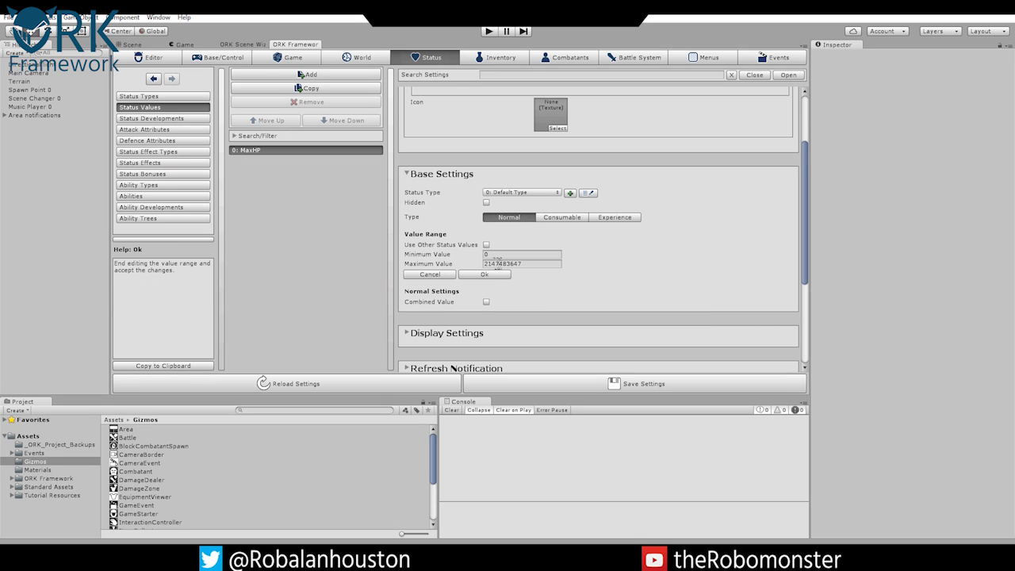
{"action": "left_click", "coordinate": [501, 254]}
{"action": "left_click", "coordinate": [497, 264]}
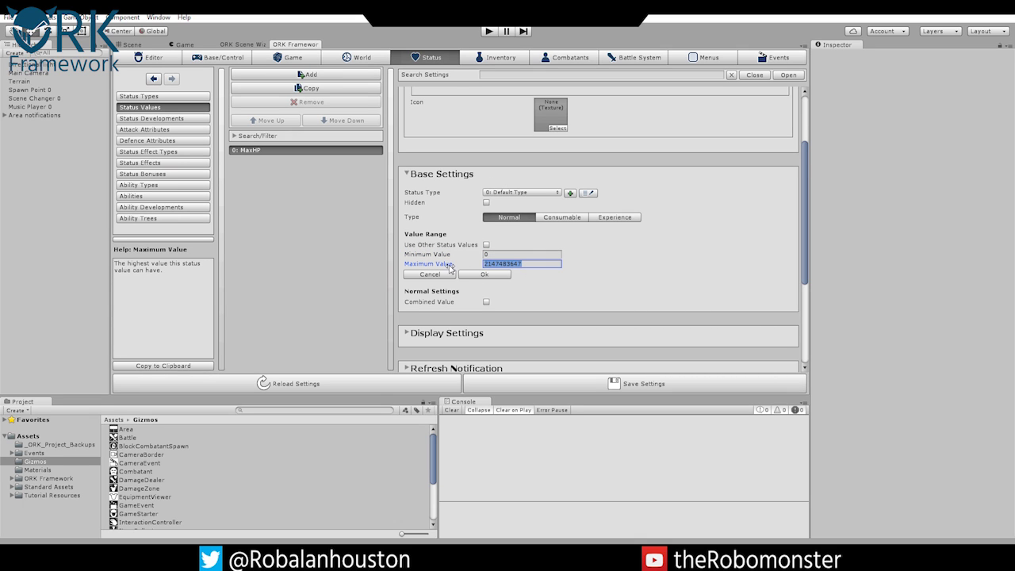
{"action": "type", "text": "9999"}
{"action": "left_click", "coordinate": [490, 276]}
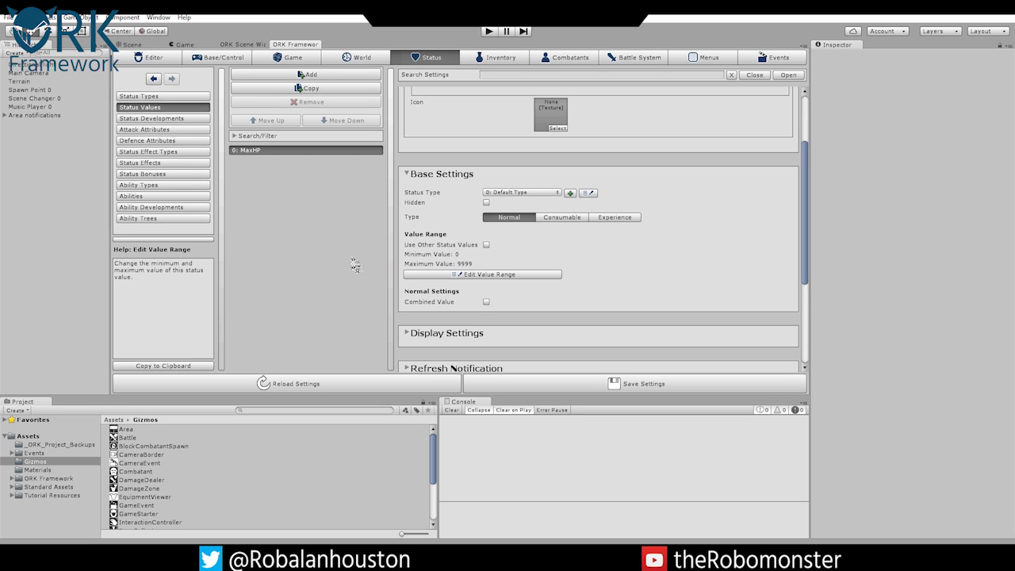
{"action": "left_click", "coordinate": [549, 193]}
{"action": "left_click", "coordinate": [495, 195]}
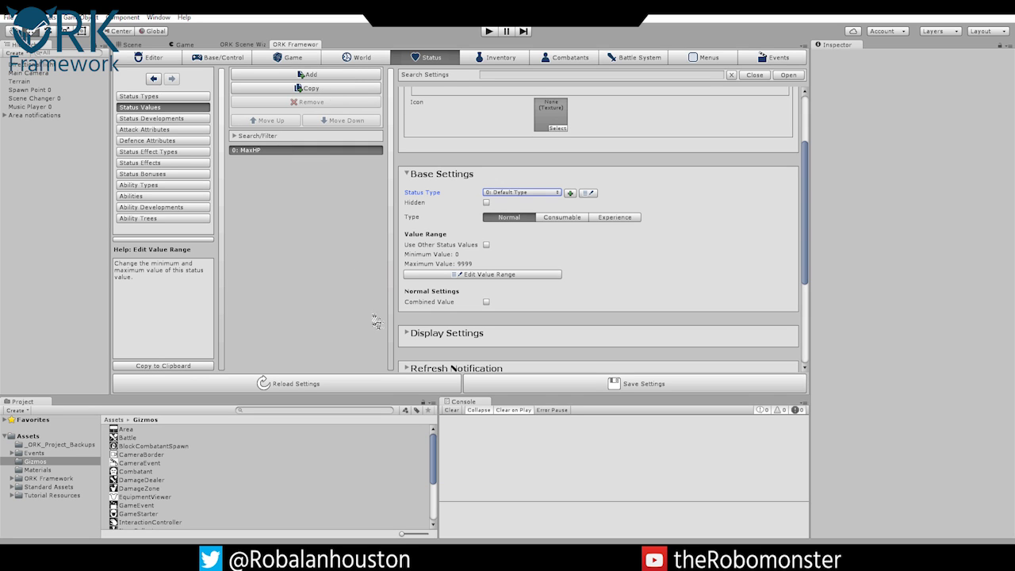
Add eleven more status values after MaxHP.
{"action": "left_click", "coordinate": [306, 76]}
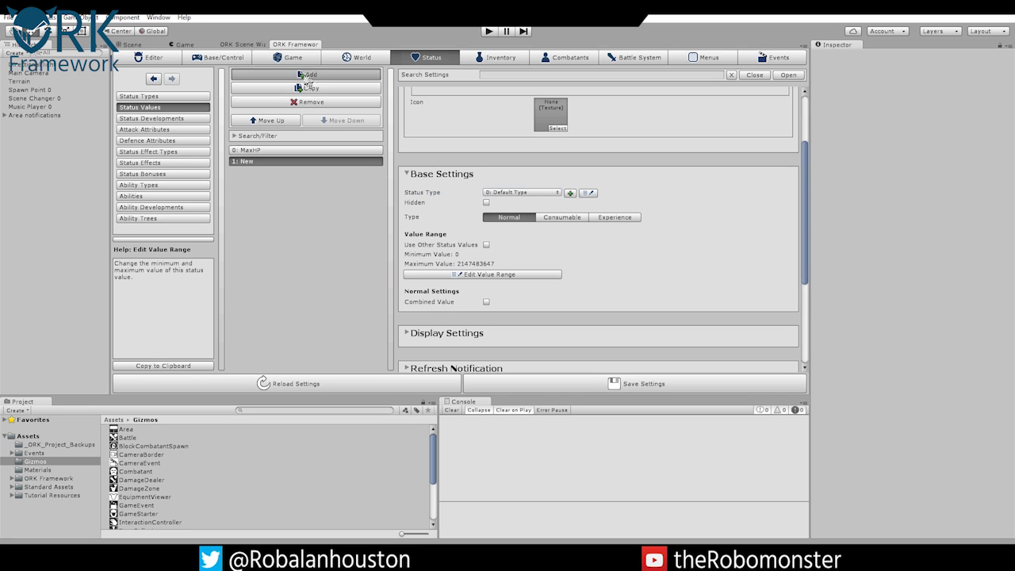
{"action": "left_click", "coordinate": [306, 76]}
{"action": "left_click", "coordinate": [306, 75]}
{"action": "left_click", "coordinate": [306, 76]}
{"action": "left_click", "coordinate": [306, 75]}
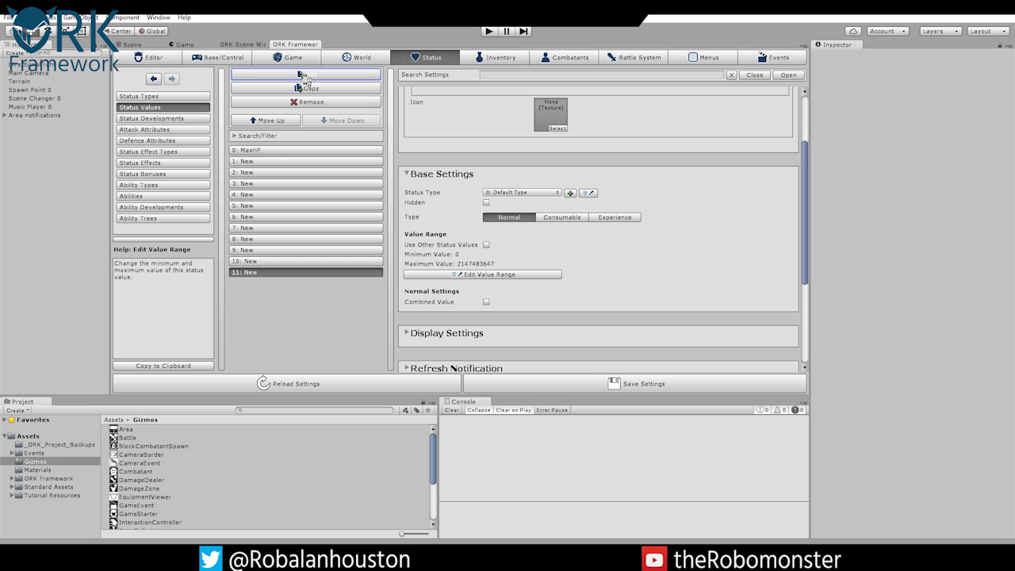
Name the status value following MaxHP as HP.
{"action": "left_click", "coordinate": [260, 161]}
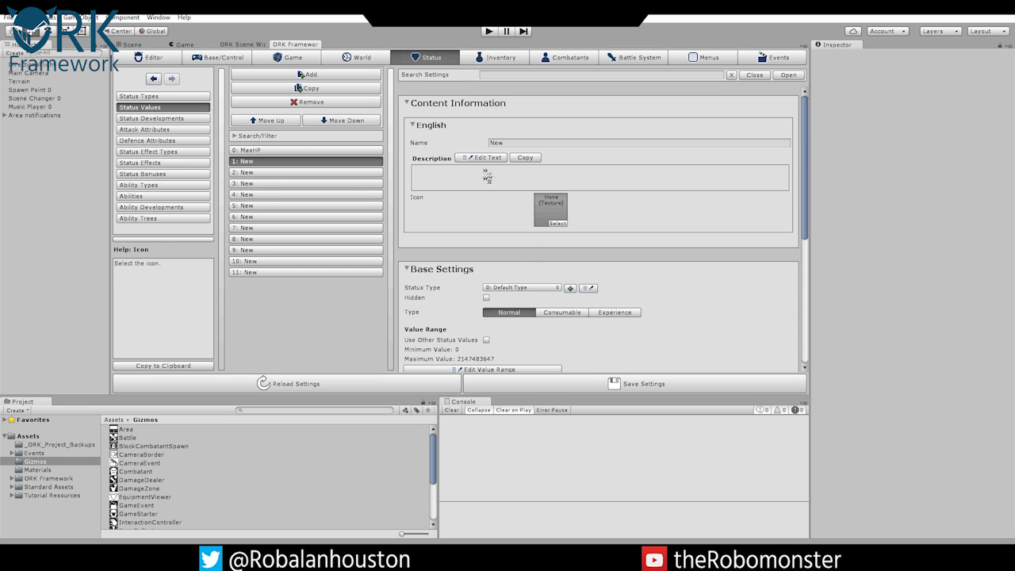
{"action": "left_click", "coordinate": [505, 145]}
{"action": "left_click_drag", "start_coordinate": [506, 149], "coordinate": [450, 148]}
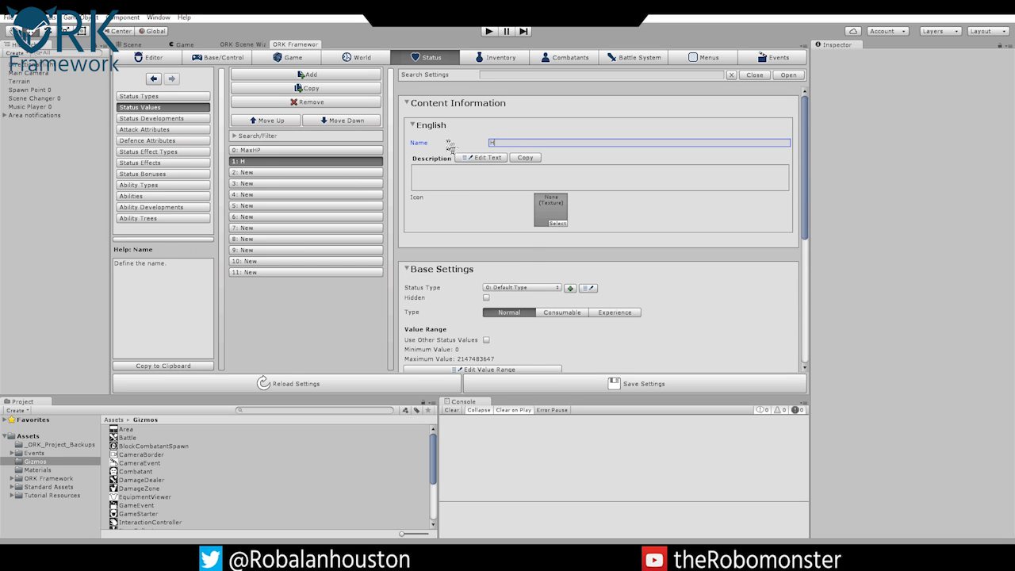
Make HP a Consumable status value with death occurring On Minimum.
{"action": "left_click", "coordinate": [559, 312]}
{"action": "scroll", "coordinate": [436, 318], "scroll_direction": "down", "scroll_amount": 1}
{"action": "scroll", "coordinate": [435, 317], "scroll_direction": "down", "scroll_amount": 1}
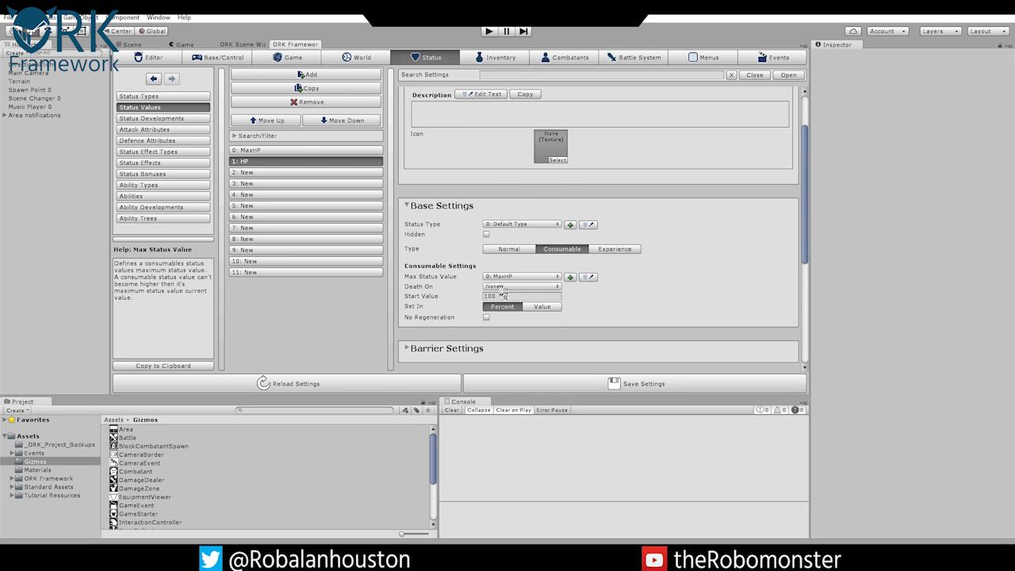
{"action": "left_click", "coordinate": [522, 287]}
{"action": "left_click", "coordinate": [513, 310]}
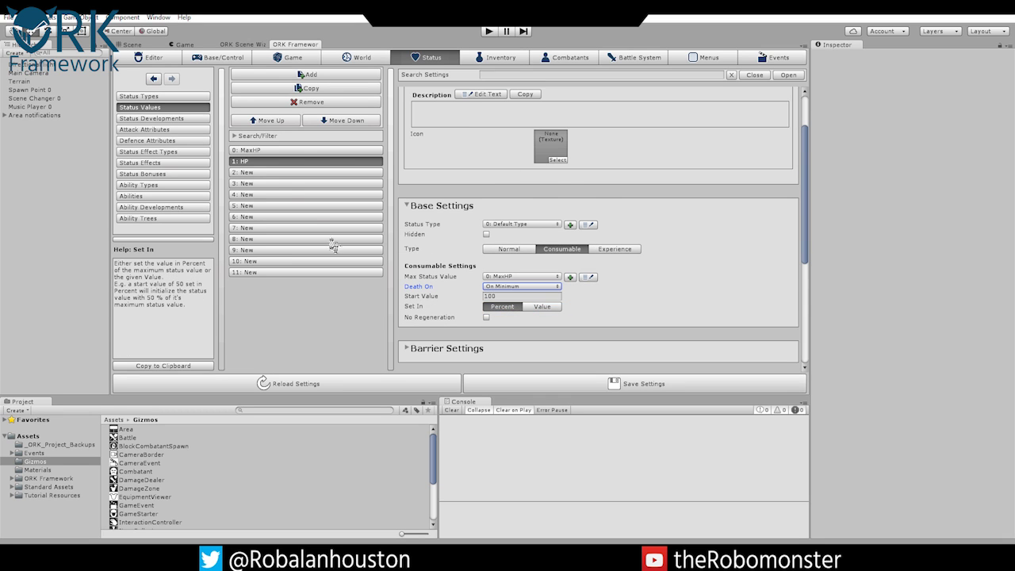
Check the value range of MaxHP and set the HP start value as Value instead of Percent.
{"action": "left_click", "coordinate": [256, 151]}
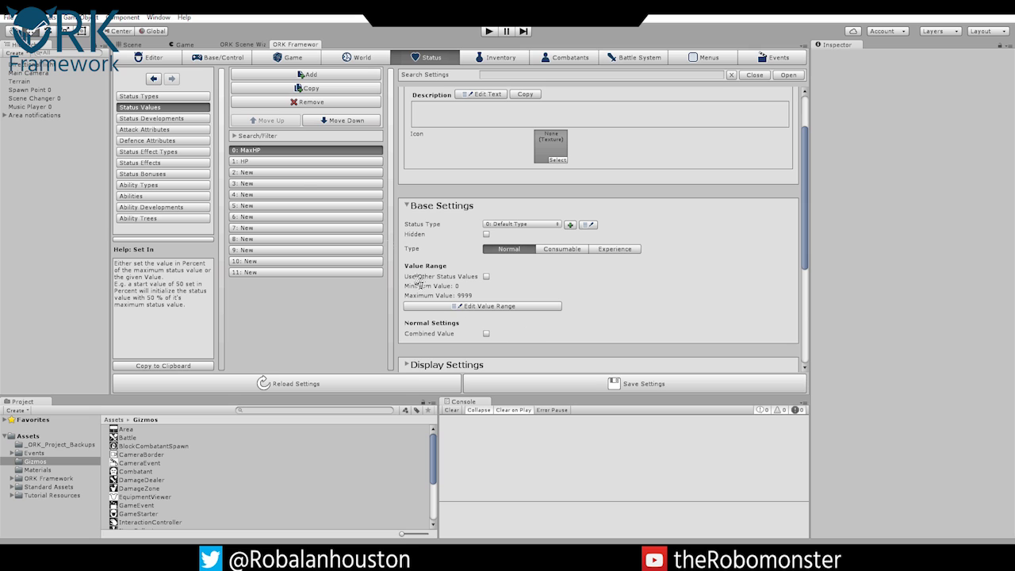
{"action": "left_click", "coordinate": [264, 163]}
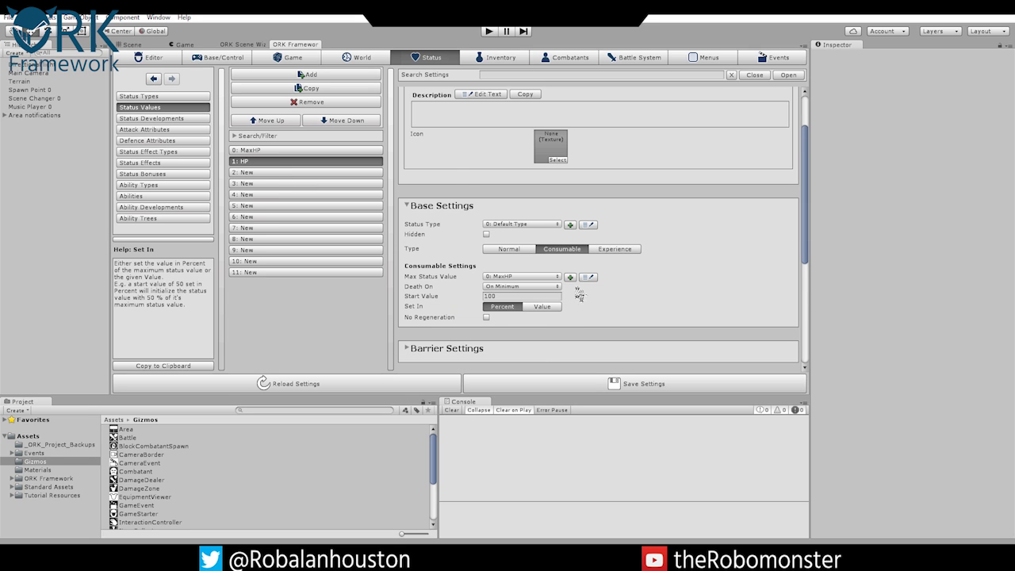
{"action": "scroll", "coordinate": [579, 292], "scroll_direction": "down", "scroll_amount": 1}
{"action": "left_click", "coordinate": [543, 275]}
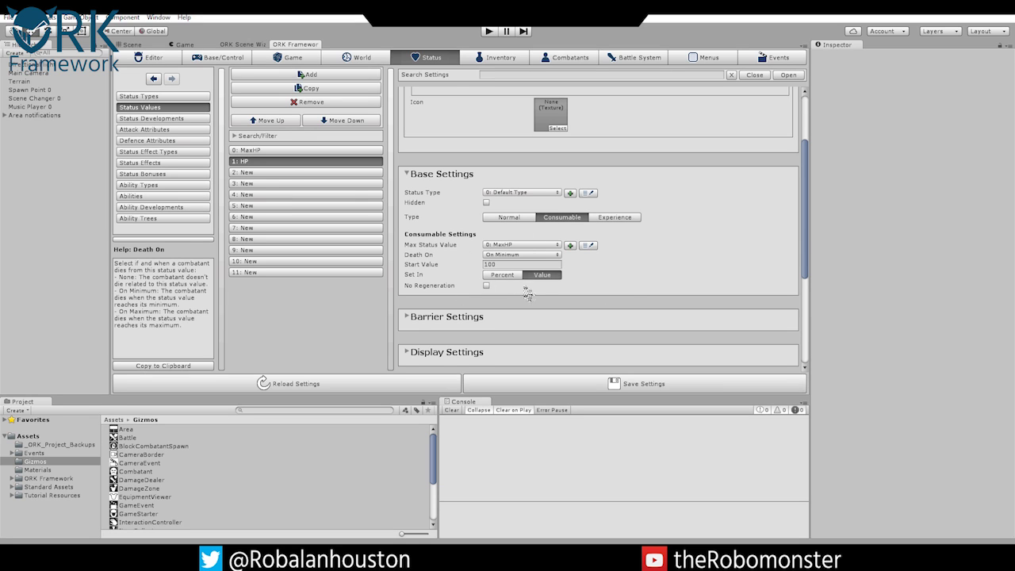
Name the status value following HP as MaxMP.
{"action": "left_click", "coordinate": [280, 173]}
{"action": "scroll", "coordinate": [459, 230], "scroll_direction": "up", "scroll_amount": 3}
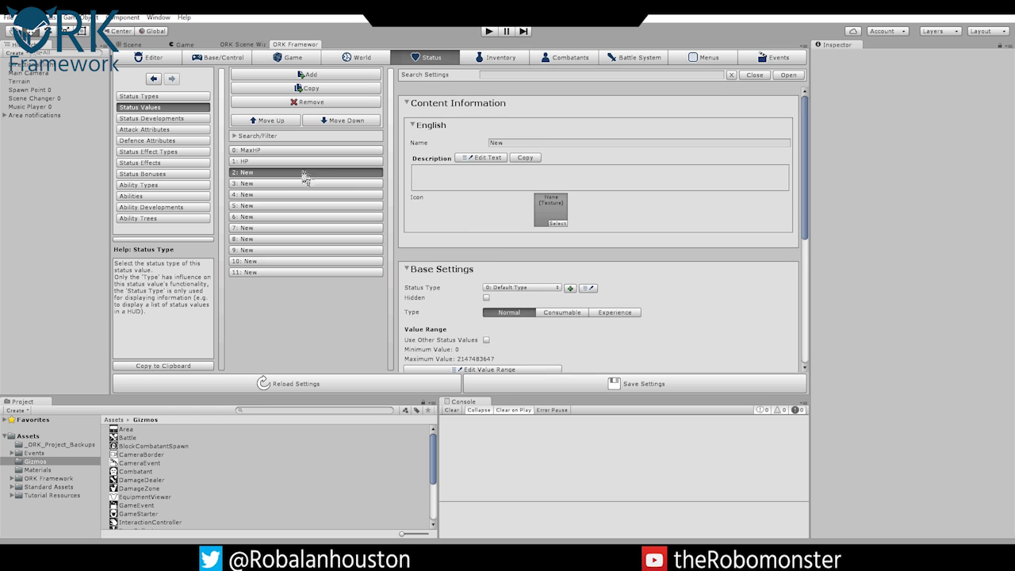
{"action": "left_click", "coordinate": [506, 143]}
{"action": "type", "text": "MaxMP"}
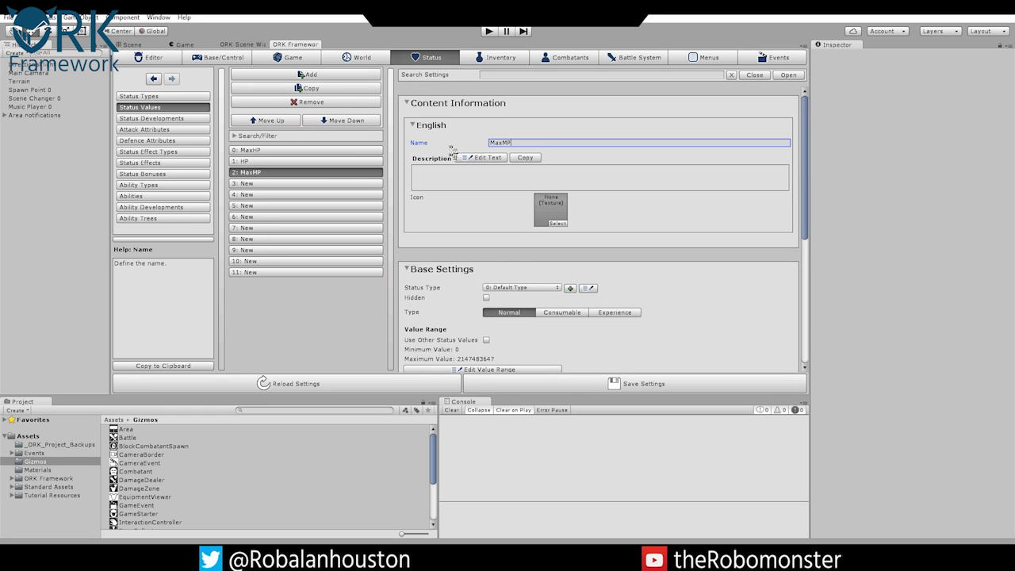
Set the maximum value of MaxMP to 999.
{"action": "scroll", "coordinate": [512, 230], "scroll_direction": "down", "scroll_amount": 2}
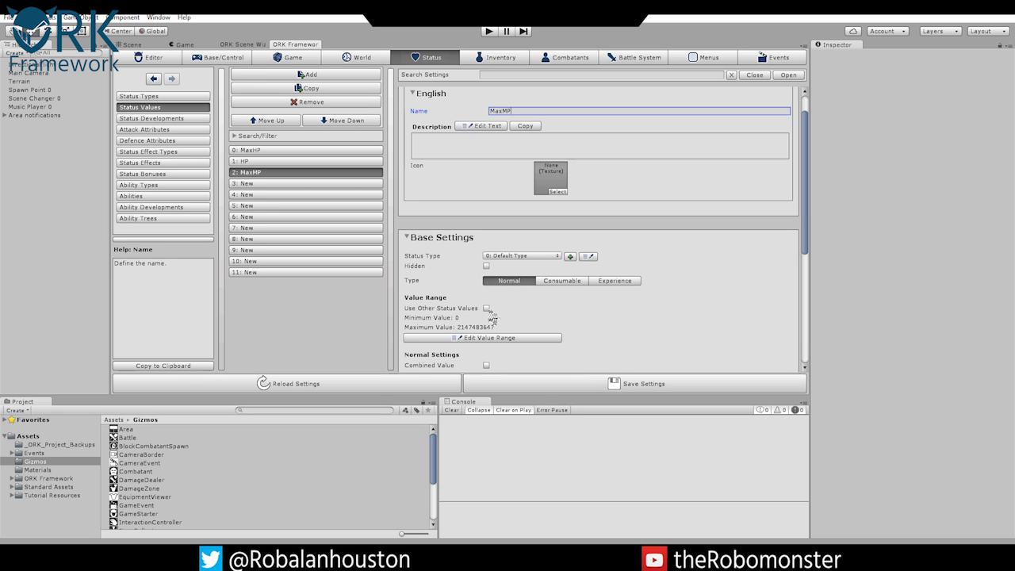
{"action": "left_click", "coordinate": [501, 338]}
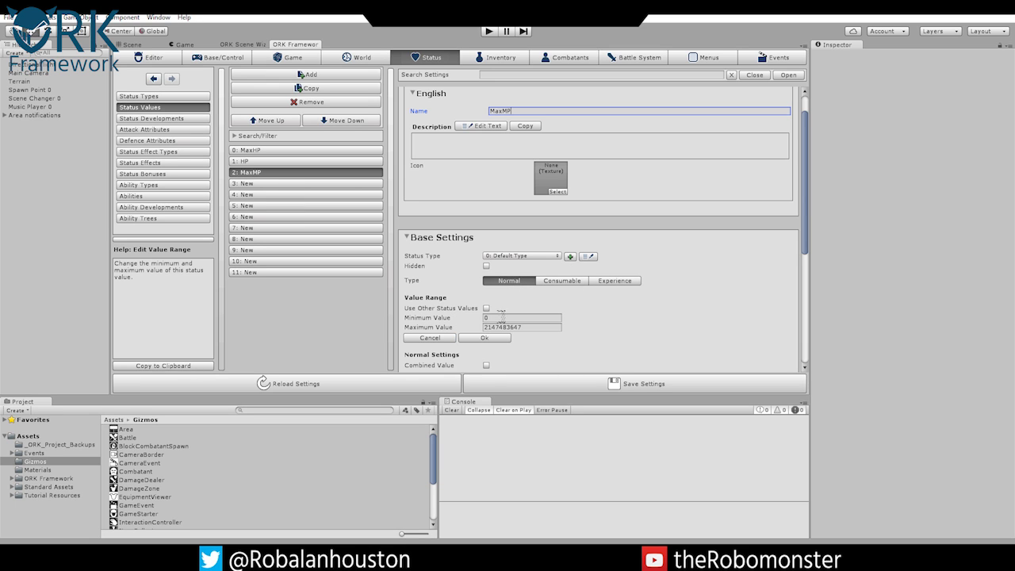
{"action": "left_click", "coordinate": [541, 326]}
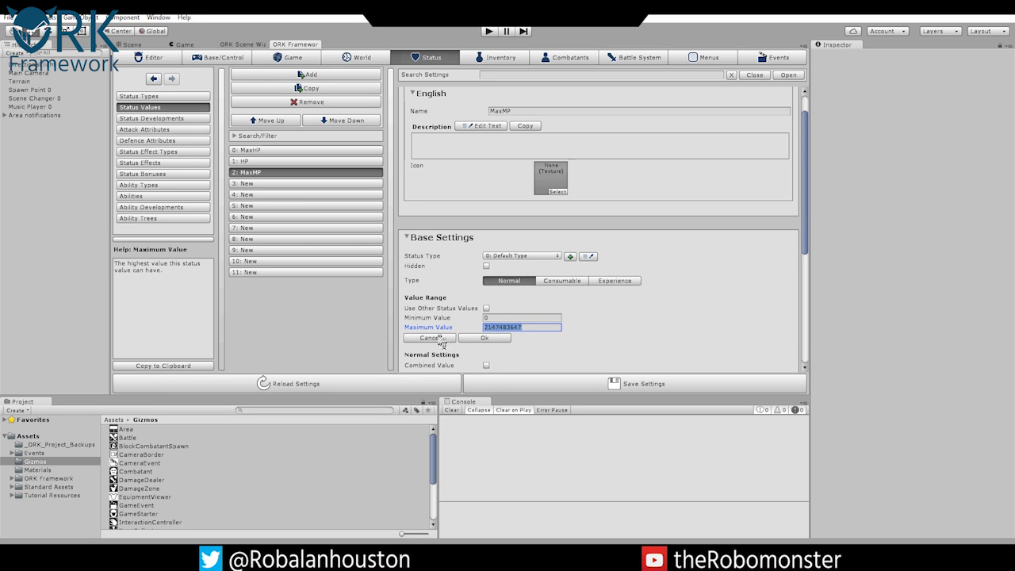
{"action": "type", "text": "999"}
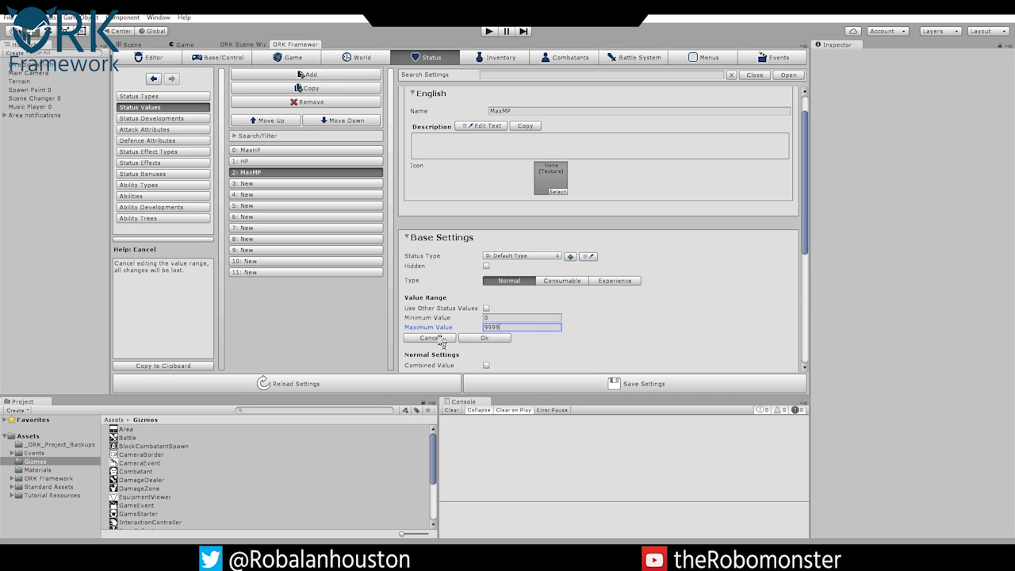
{"action": "left_click", "coordinate": [485, 339]}
{"action": "scroll", "coordinate": [489, 341], "scroll_direction": "down", "scroll_amount": 4}
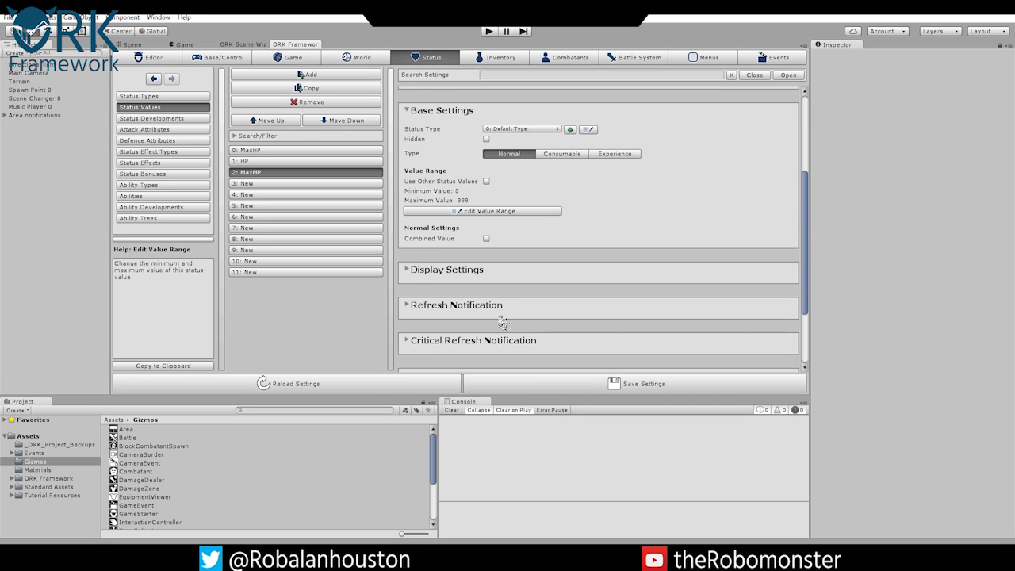
{"action": "scroll", "coordinate": [500, 322], "scroll_direction": "up", "scroll_amount": 5}
{"action": "scroll", "coordinate": [508, 316], "scroll_direction": "down", "scroll_amount": 4}
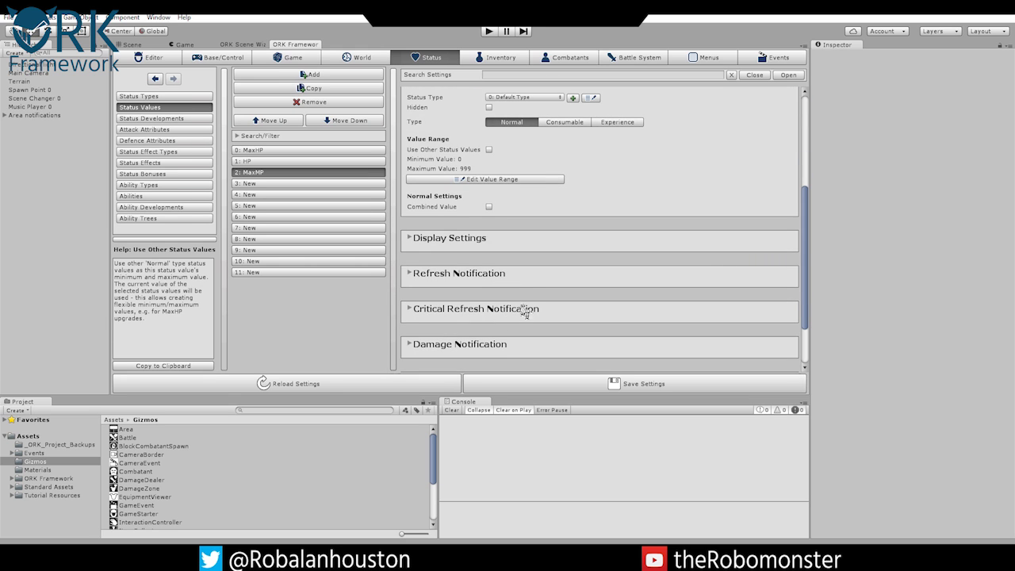
{"action": "scroll", "coordinate": [517, 294], "scroll_direction": "up", "scroll_amount": 2}
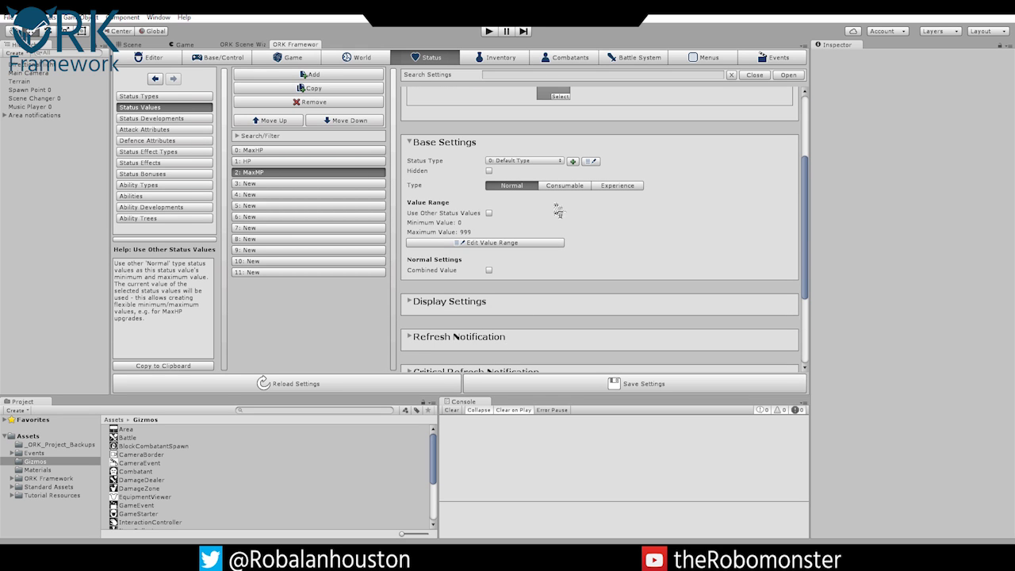
Name the status value following MaxMP as MP and make it Consumable.
{"action": "left_click", "coordinate": [263, 184]}
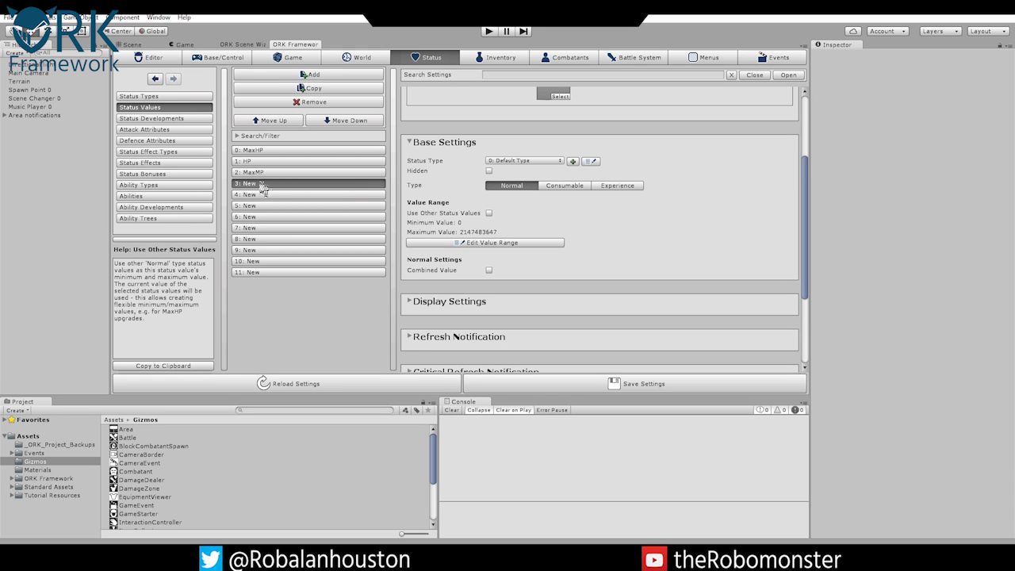
{"action": "left_click", "coordinate": [442, 142]}
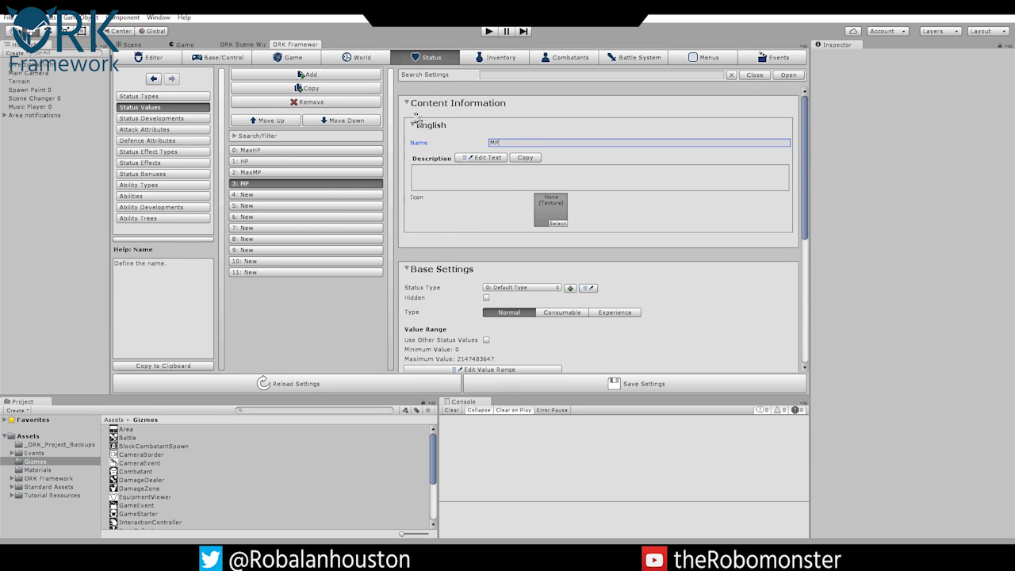
{"action": "scroll", "coordinate": [499, 216], "scroll_direction": "down", "scroll_amount": 1}
{"action": "left_click", "coordinate": [561, 281]}
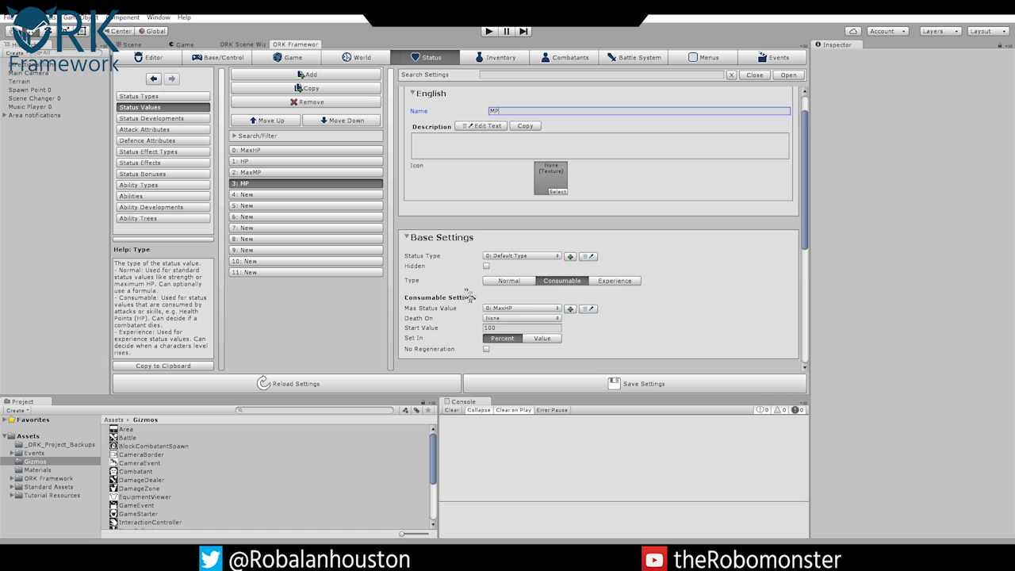
Limit MP by MaxMP and give it a start value of 50, set in Value.
{"action": "scroll", "coordinate": [468, 292], "scroll_direction": "down", "scroll_amount": 2}
{"action": "left_click", "coordinate": [549, 277]}
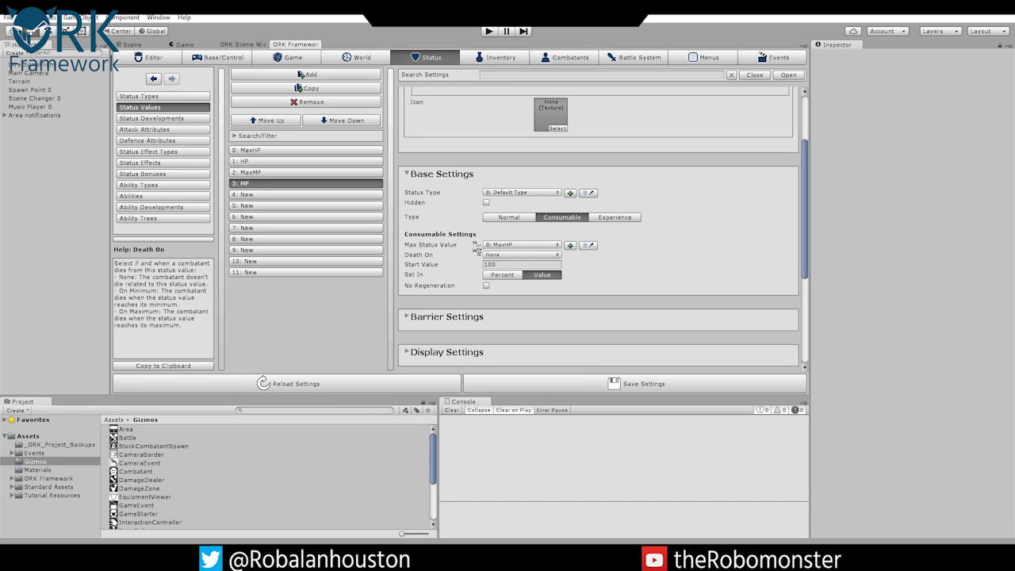
{"action": "left_click", "coordinate": [520, 245]}
{"action": "left_click", "coordinate": [524, 270]}
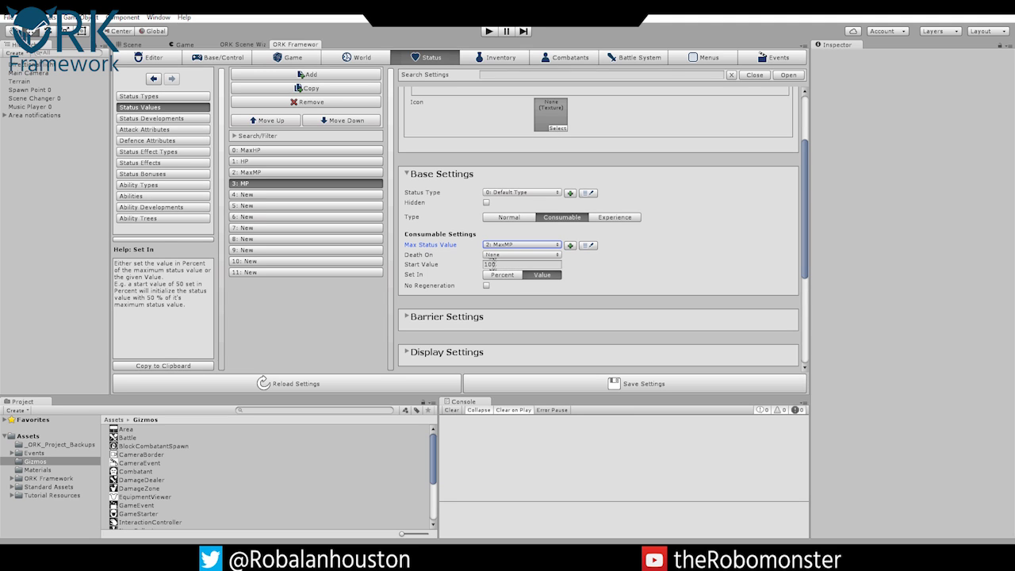
{"action": "left_click", "coordinate": [465, 265]}
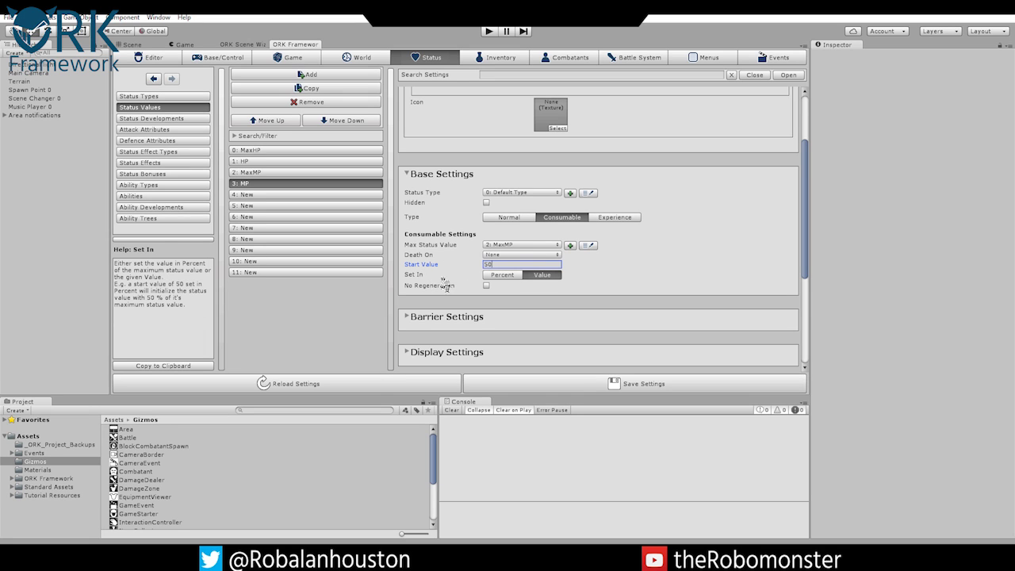
Name the status value following MP as ATK.
{"action": "left_click", "coordinate": [246, 196]}
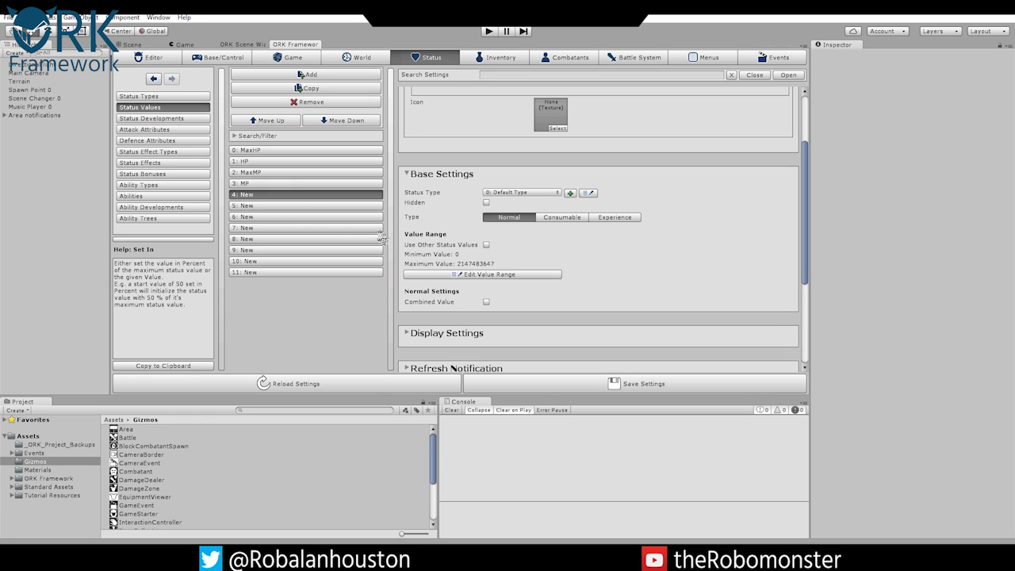
{"action": "scroll", "coordinate": [476, 159], "scroll_direction": "up", "scroll_amount": 3}
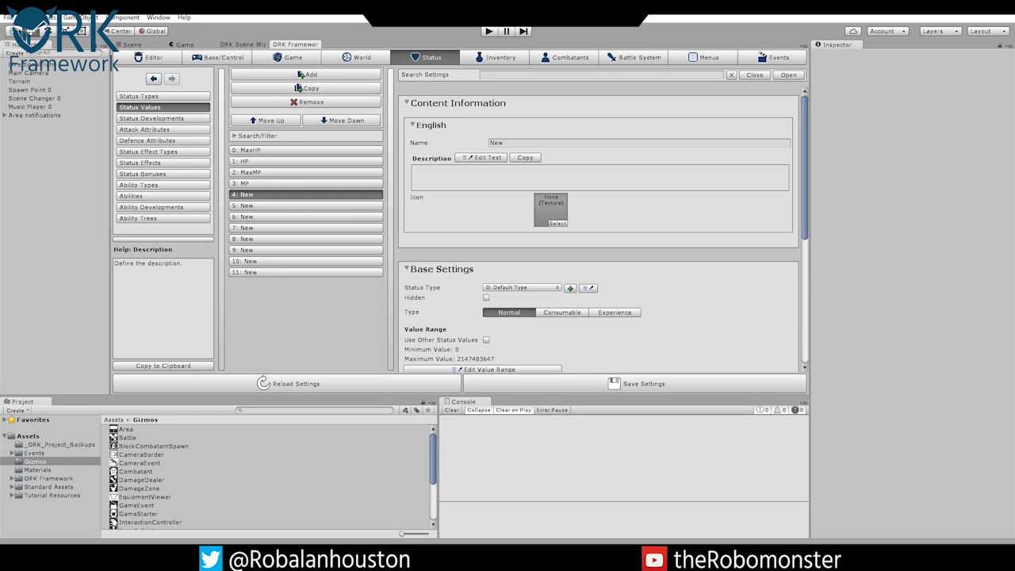
{"action": "left_click", "coordinate": [516, 143]}
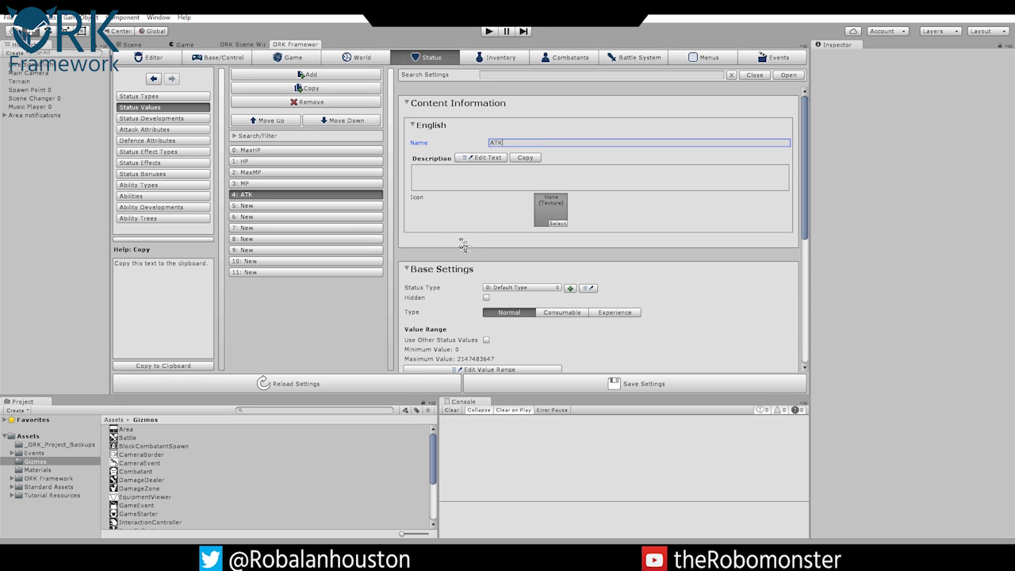
Set the maximum value of ATK to 255.
{"action": "scroll", "coordinate": [472, 238], "scroll_direction": "down", "scroll_amount": 3}
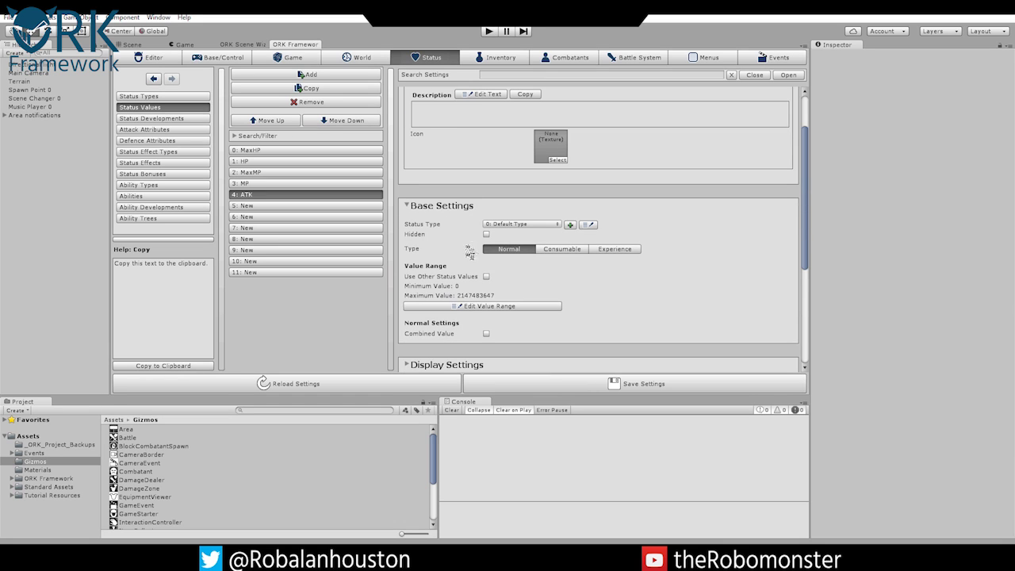
{"action": "left_click", "coordinate": [502, 306]}
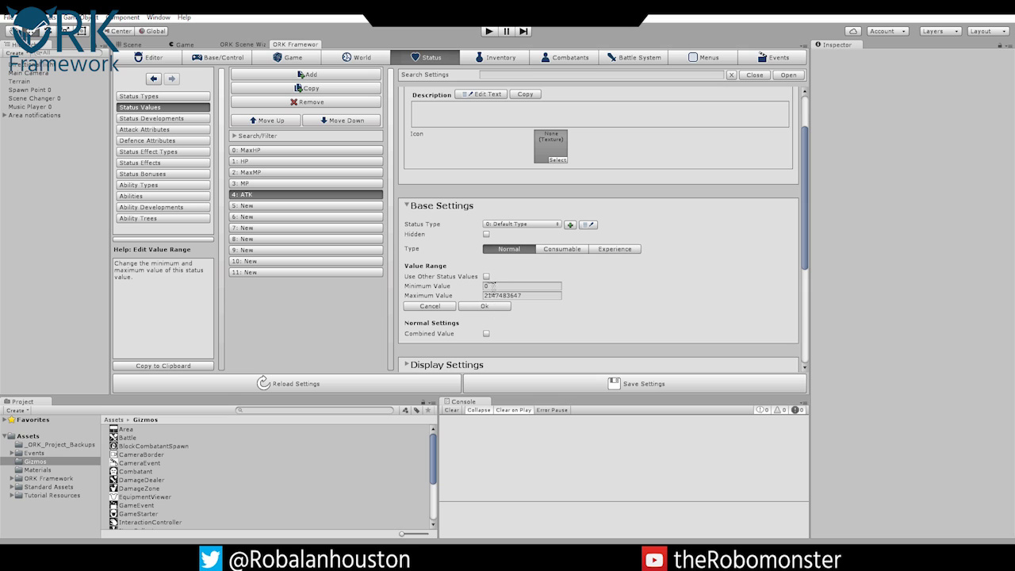
{"action": "left_click", "coordinate": [492, 286]}
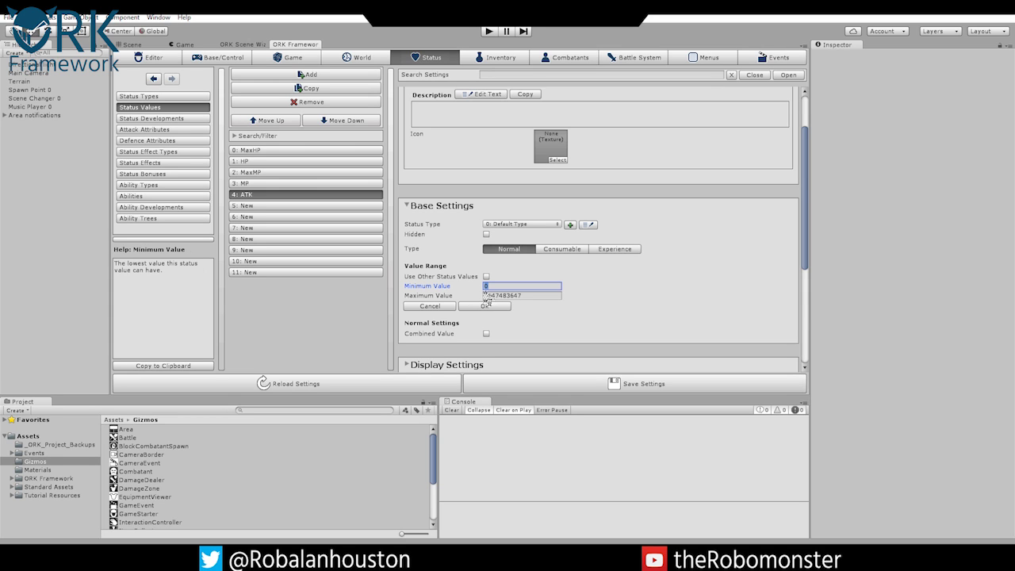
{"action": "key", "text": "Tab"}
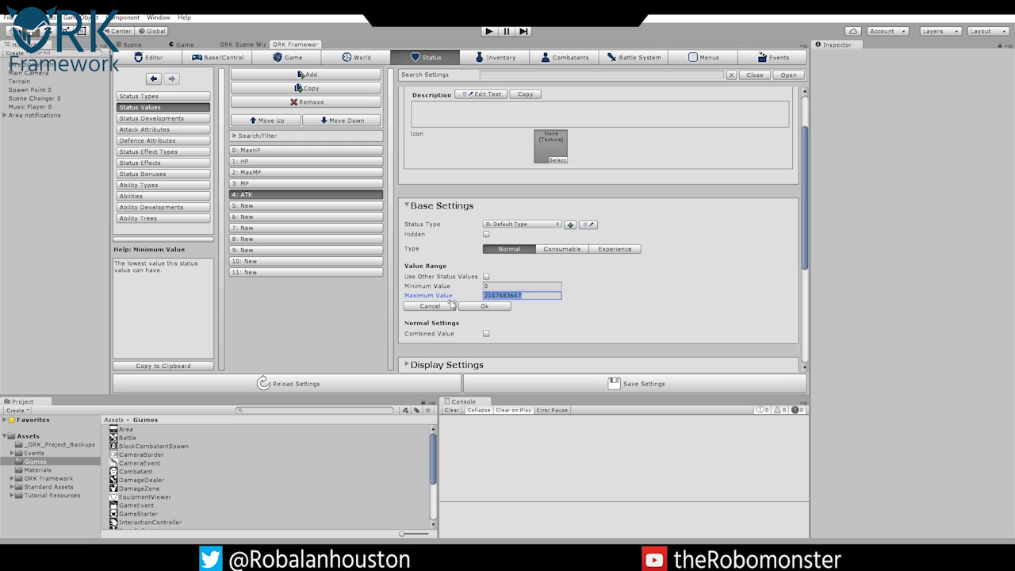
{"action": "type", "text": "255"}
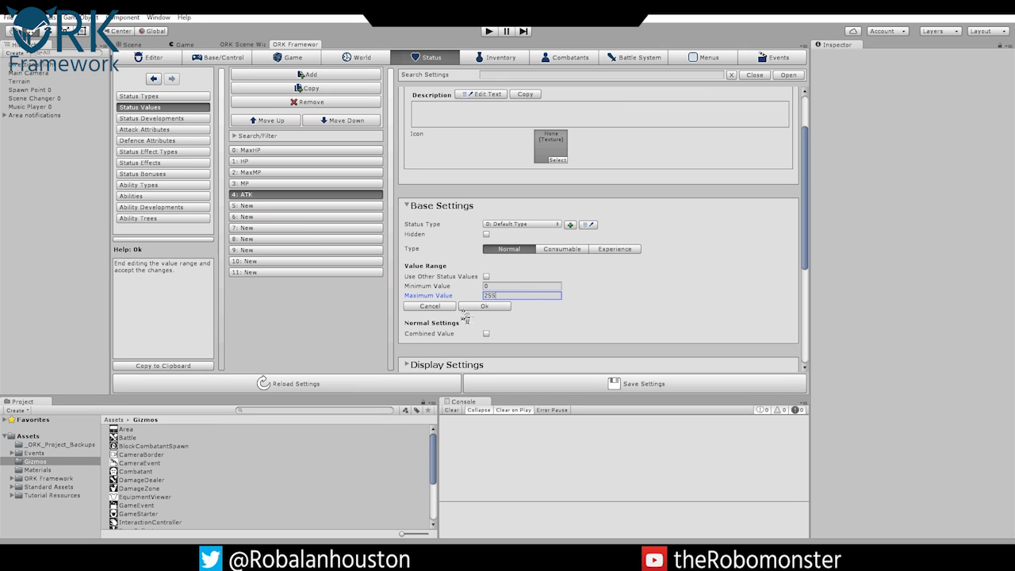
{"action": "left_click", "coordinate": [508, 306]}
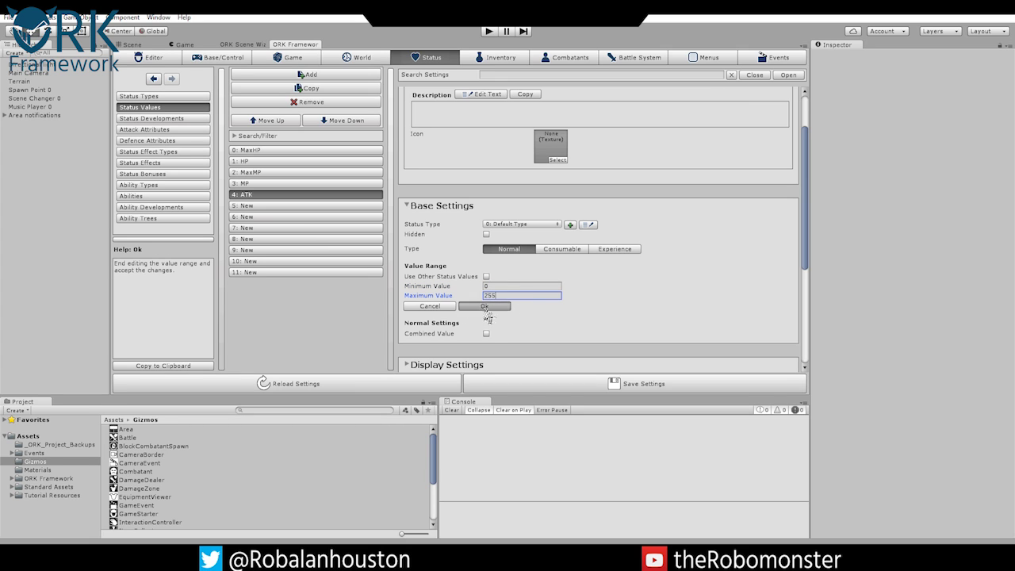
Remove all the unnamed New status values that follow ATK.
{"action": "left_click", "coordinate": [254, 205]}
{"action": "scroll", "coordinate": [517, 146], "scroll_direction": "up", "scroll_amount": 3}
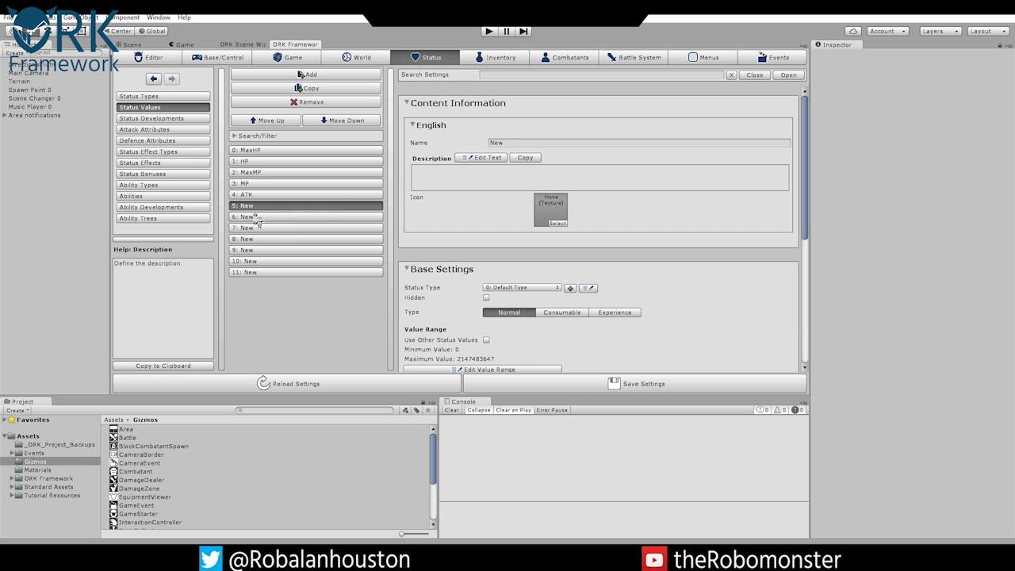
{"action": "left_click", "coordinate": [308, 103]}
{"action": "left_click", "coordinate": [307, 101]}
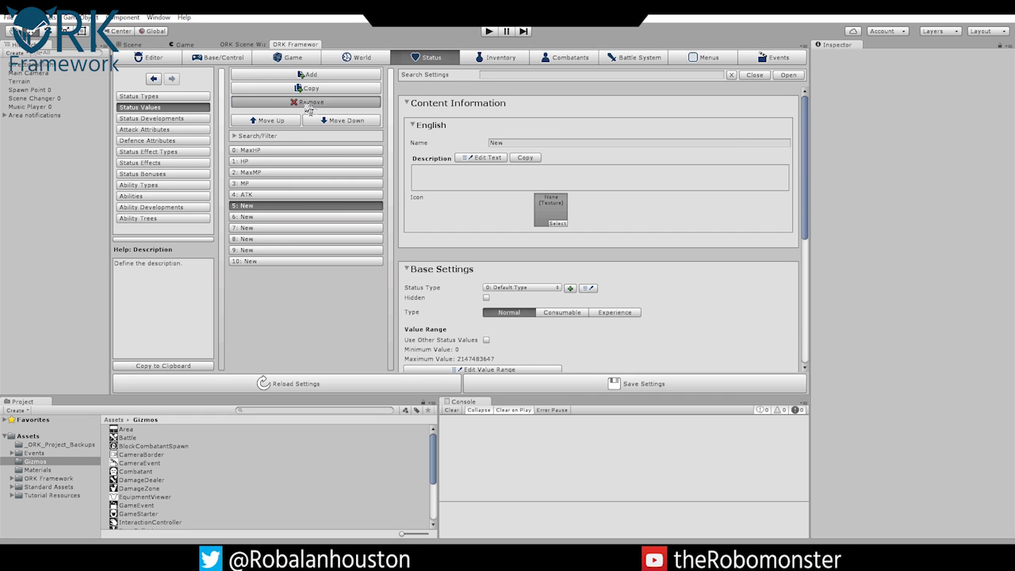
{"action": "left_click", "coordinate": [308, 102]}
{"action": "left_click", "coordinate": [308, 101]}
{"action": "left_click", "coordinate": [307, 102]}
{"action": "left_click", "coordinate": [308, 101]}
{"action": "left_click", "coordinate": [308, 102]}
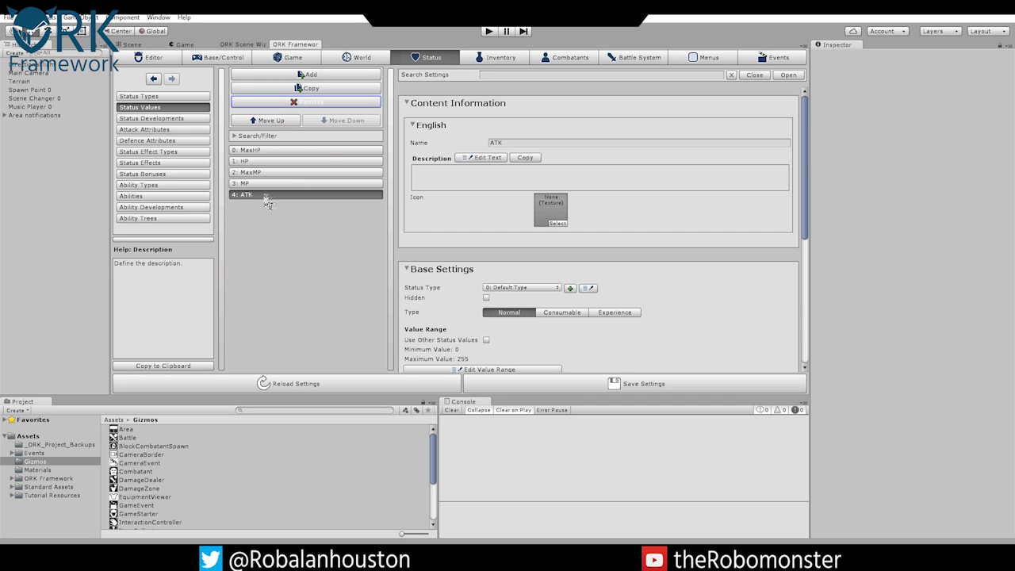
Duplicate the ATK status value so that six copies follow the original.
{"action": "left_click", "coordinate": [313, 89]}
{"action": "left_click", "coordinate": [313, 89]}
{"action": "left_click", "coordinate": [314, 88]}
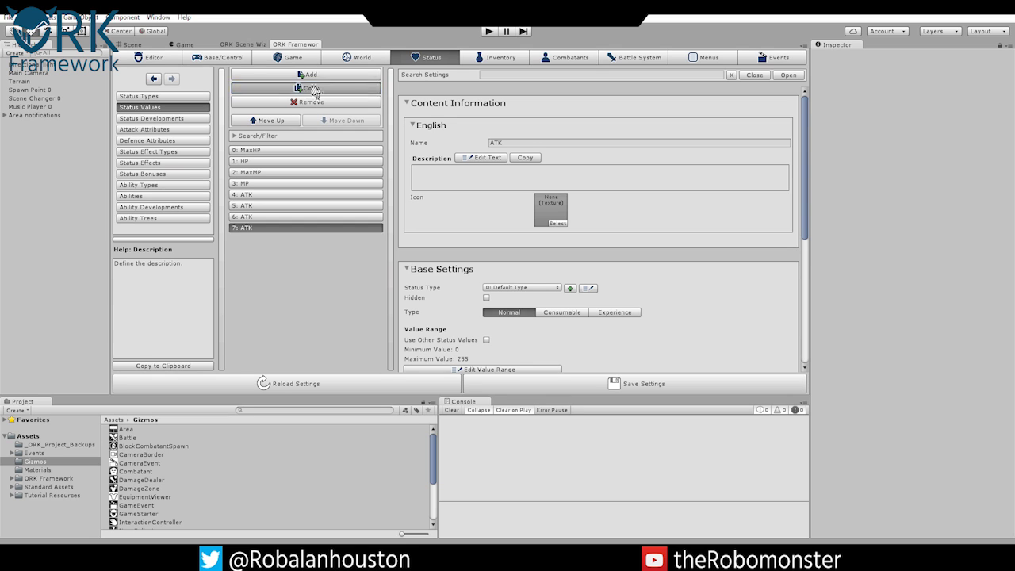
{"action": "left_click", "coordinate": [313, 89]}
{"action": "left_click", "coordinate": [313, 89]}
{"action": "left_click", "coordinate": [313, 88]}
{"action": "left_click", "coordinate": [313, 89]}
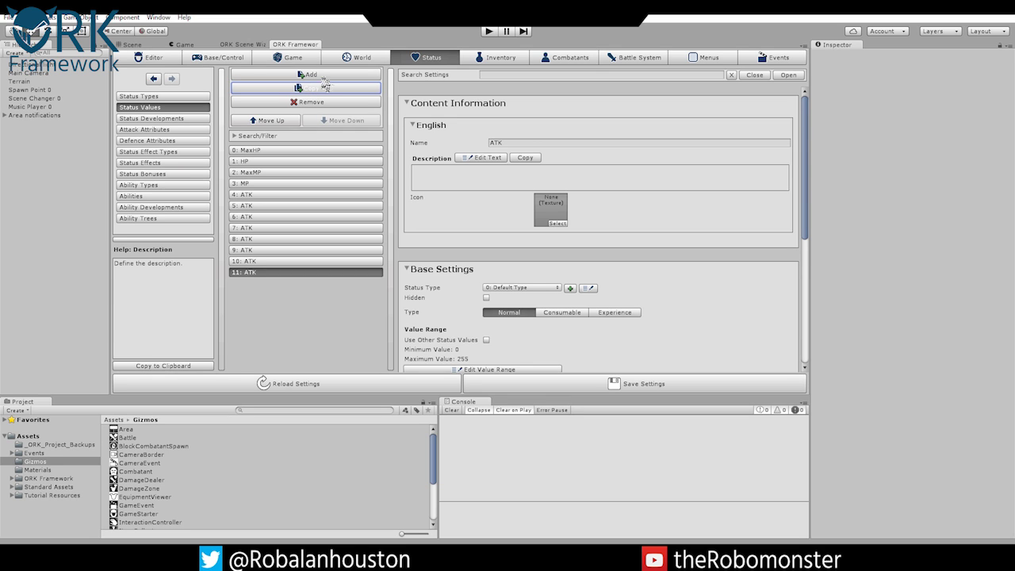
{"action": "left_click", "coordinate": [310, 102]}
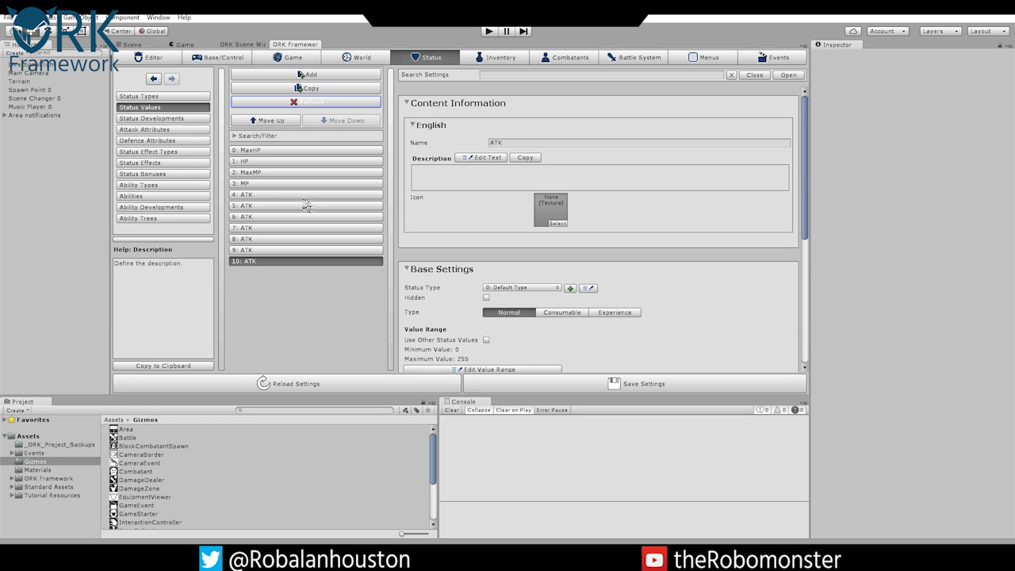
Rename the first two ATK copies as DEF and MATK.
{"action": "left_click", "coordinate": [276, 206]}
{"action": "left_click", "coordinate": [511, 143]}
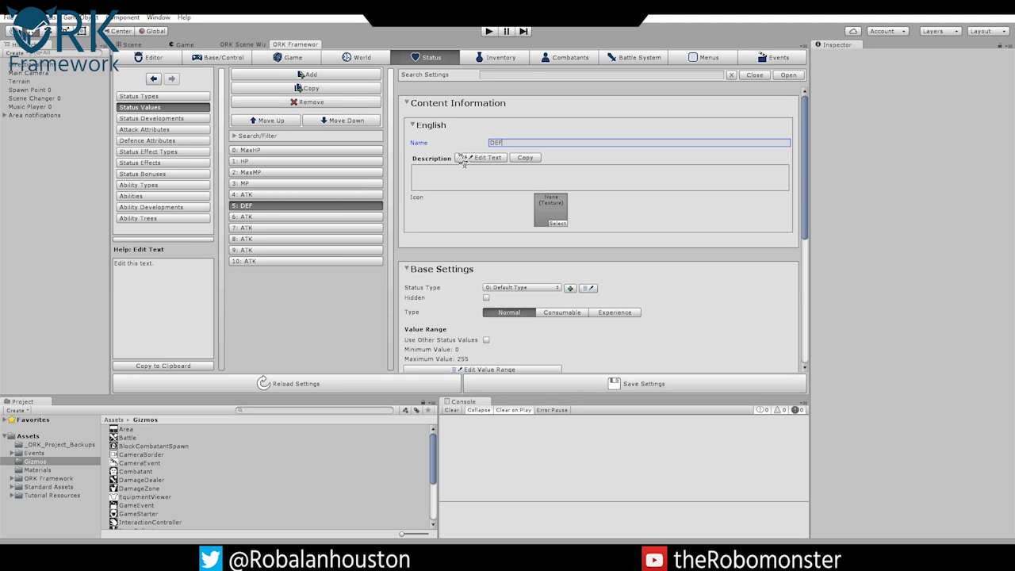
{"action": "scroll", "coordinate": [488, 317], "scroll_direction": "down", "scroll_amount": 3}
{"action": "left_click", "coordinate": [278, 218]}
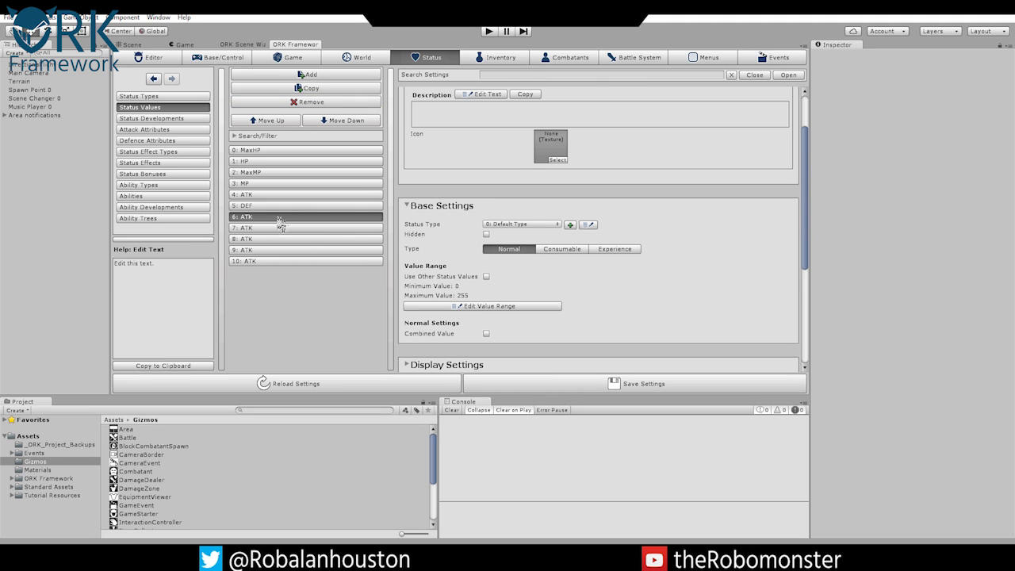
{"action": "left_click", "coordinate": [506, 143]}
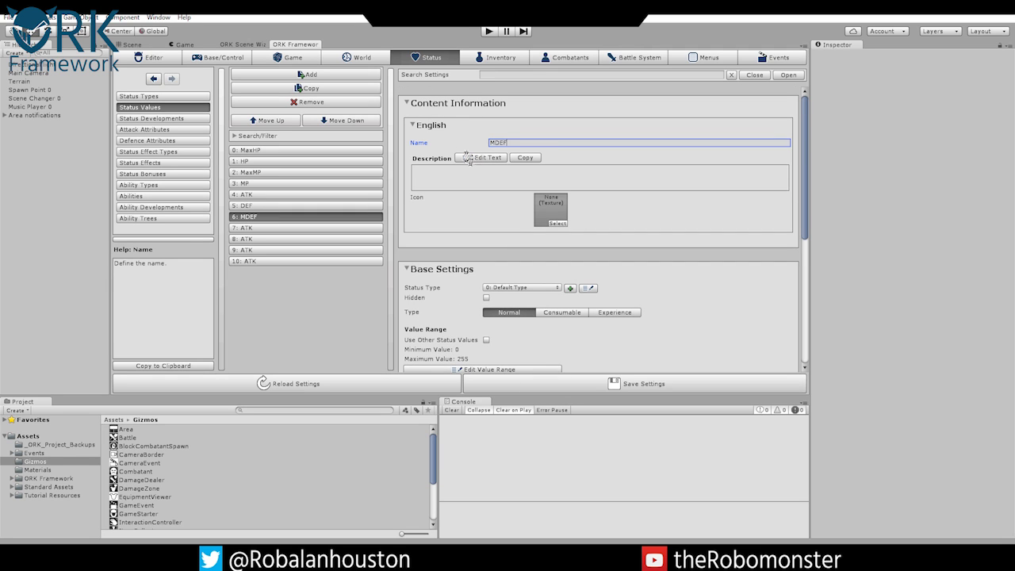
Rename the two ATK copies following MATK as MDEF and AGI.
{"action": "left_click", "coordinate": [284, 229]}
{"action": "left_click", "coordinate": [492, 143]}
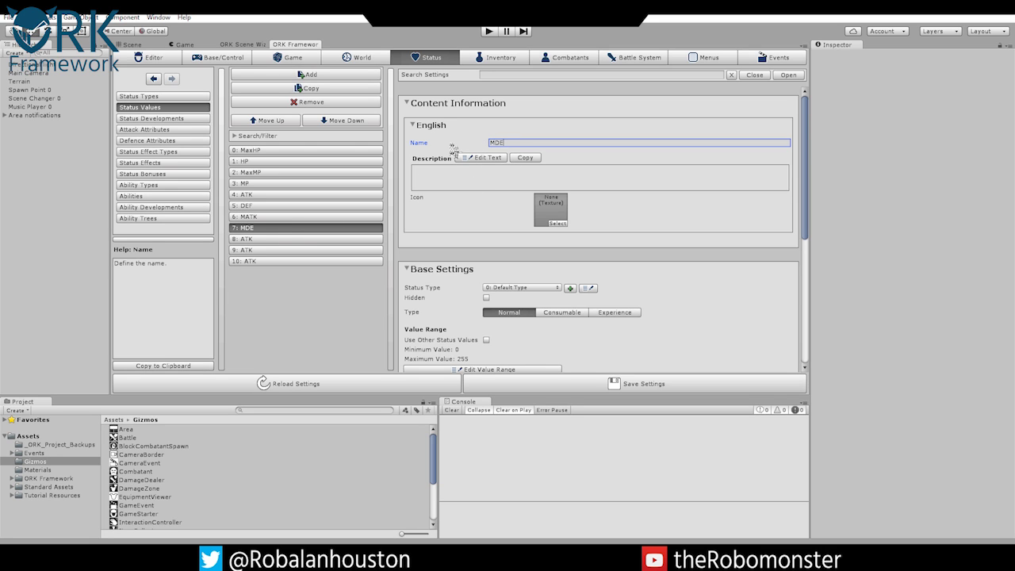
{"action": "left_click", "coordinate": [287, 238]}
{"action": "left_click", "coordinate": [506, 143]}
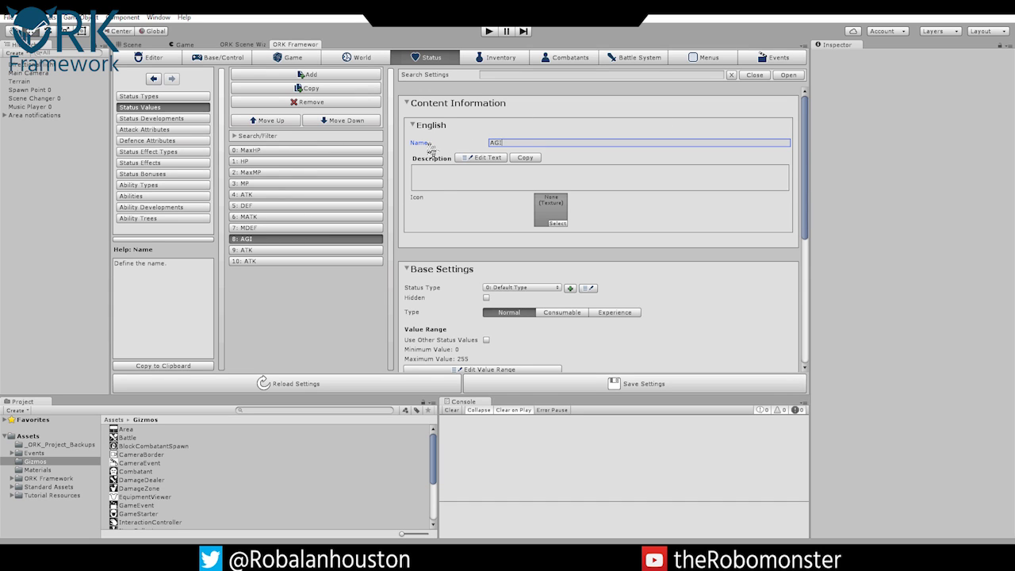
Rename the last two ATK copies as LUK and DEX.
{"action": "left_click", "coordinate": [287, 250]}
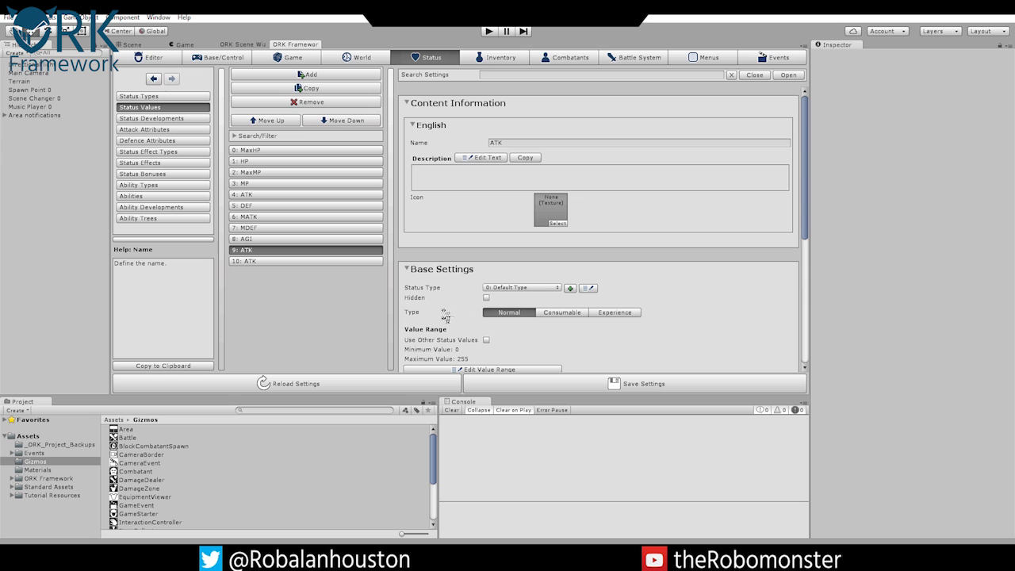
{"action": "left_click", "coordinate": [505, 141]}
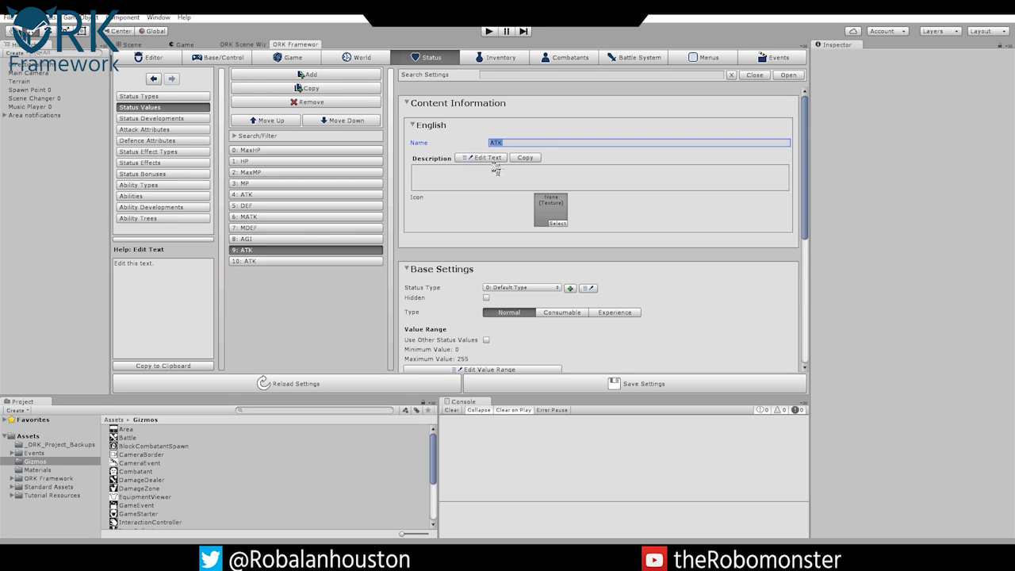
{"action": "type", "text": "LUK"}
{"action": "left_click", "coordinate": [344, 260]}
{"action": "left_click", "coordinate": [514, 143]}
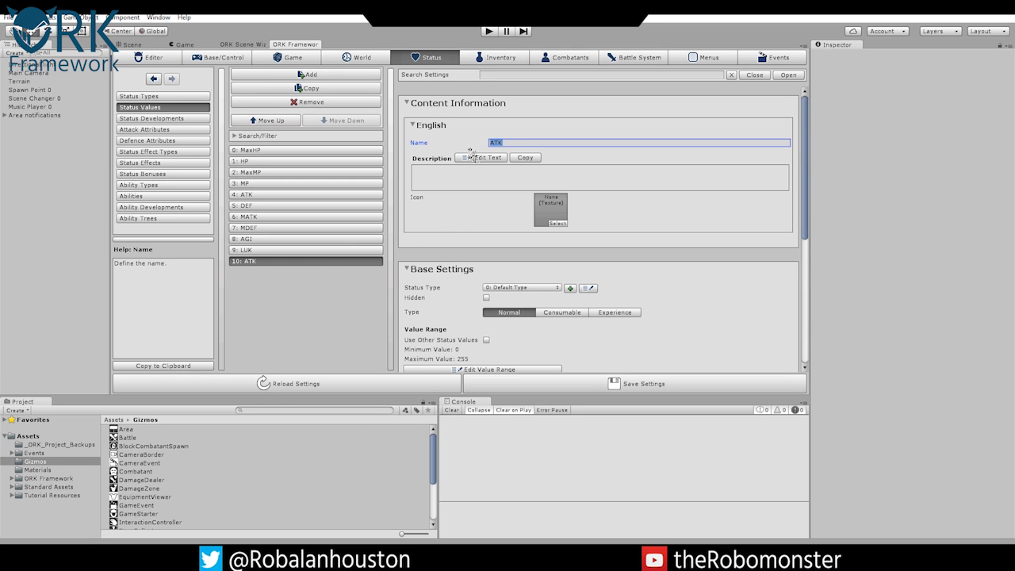
{"action": "type", "text": "DEX"}
Reorder the status values so DEX comes before LUK, and check the base settings of LUK.
{"action": "left_click", "coordinate": [288, 122]}
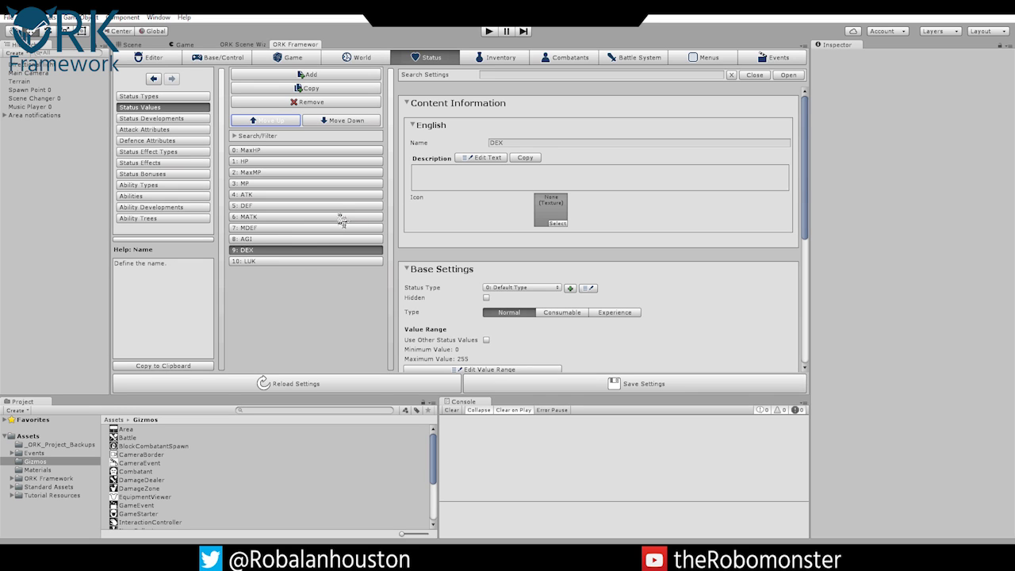
{"action": "scroll", "coordinate": [487, 225], "scroll_direction": "down", "scroll_amount": 1}
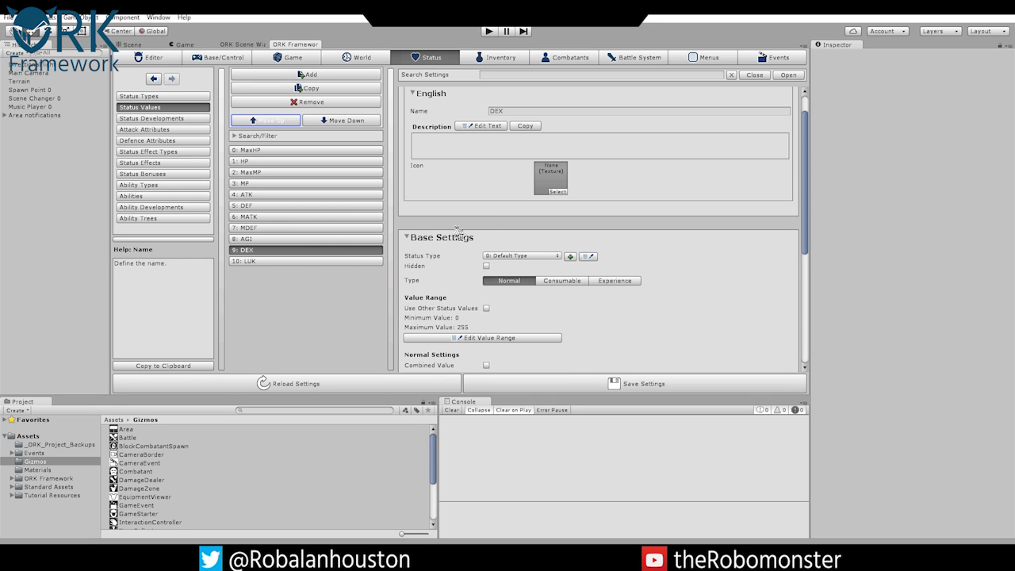
{"action": "left_click", "coordinate": [294, 261]}
{"action": "scroll", "coordinate": [492, 292], "scroll_direction": "down", "scroll_amount": 2}
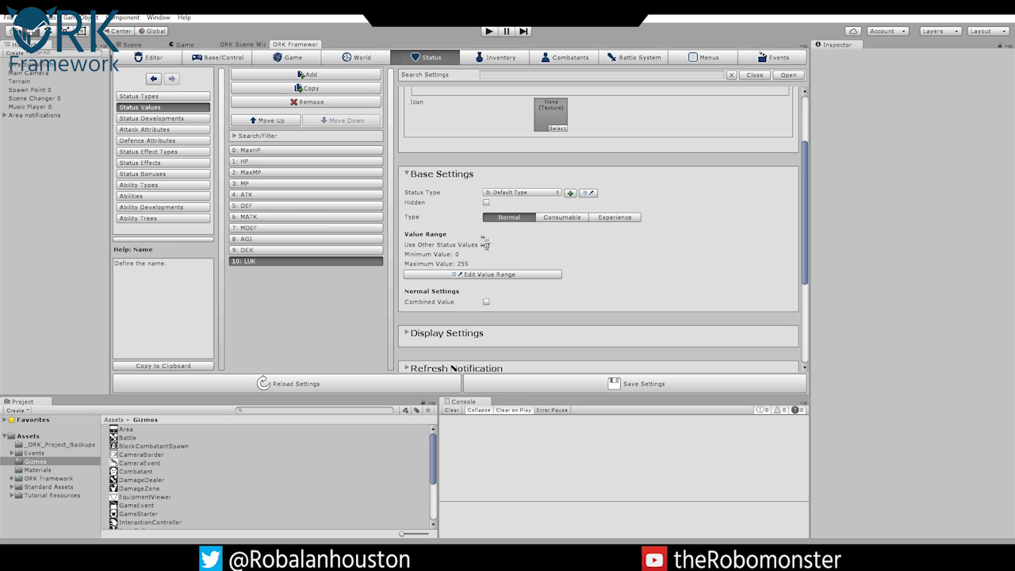
{"action": "scroll", "coordinate": [455, 230], "scroll_direction": "up", "scroll_amount": 3}
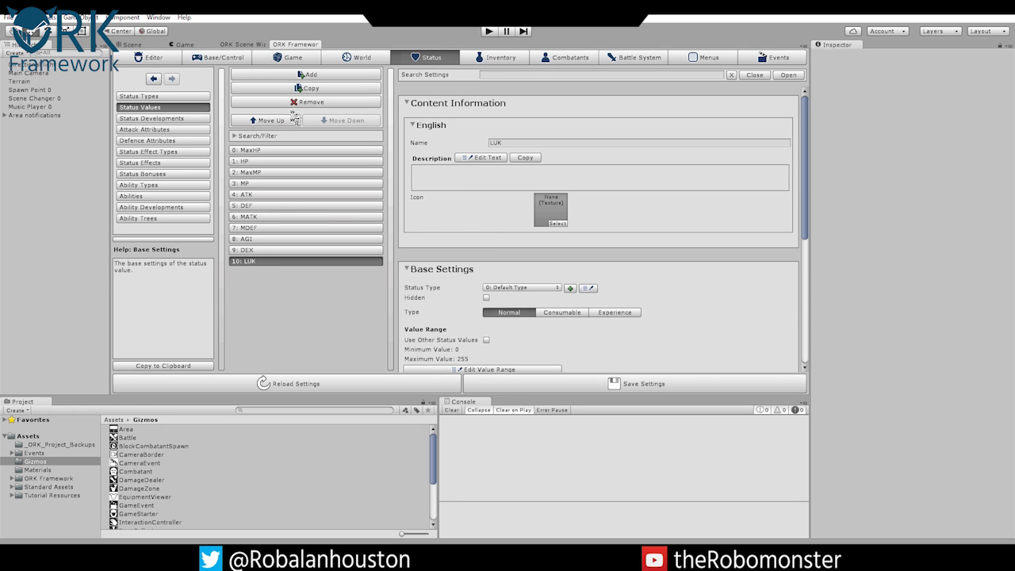
Add a new status value at the end of the list and name it EXP.
{"action": "left_click", "coordinate": [312, 77]}
{"action": "left_click", "coordinate": [518, 143]}
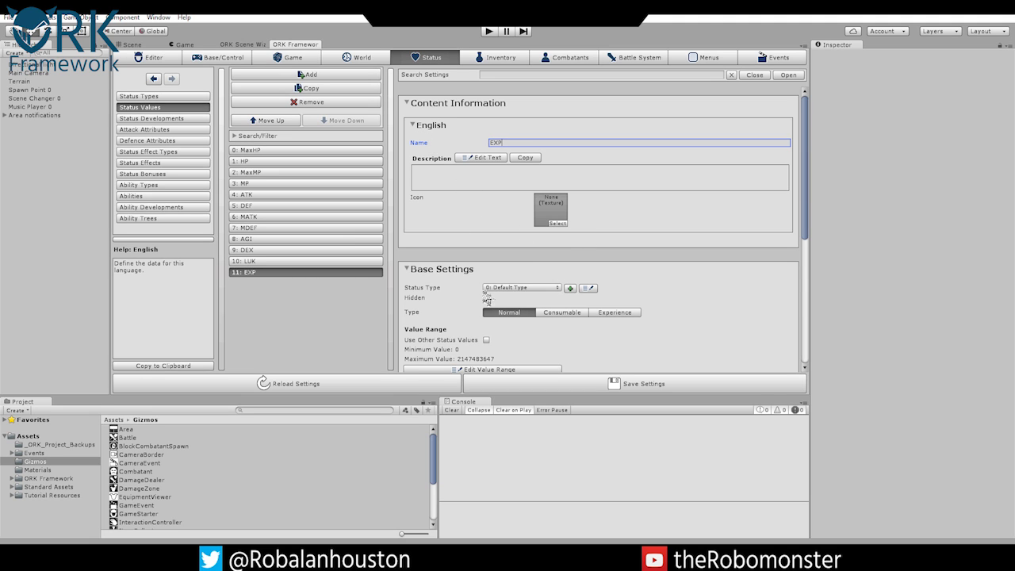
{"action": "left_click", "coordinate": [562, 312]}
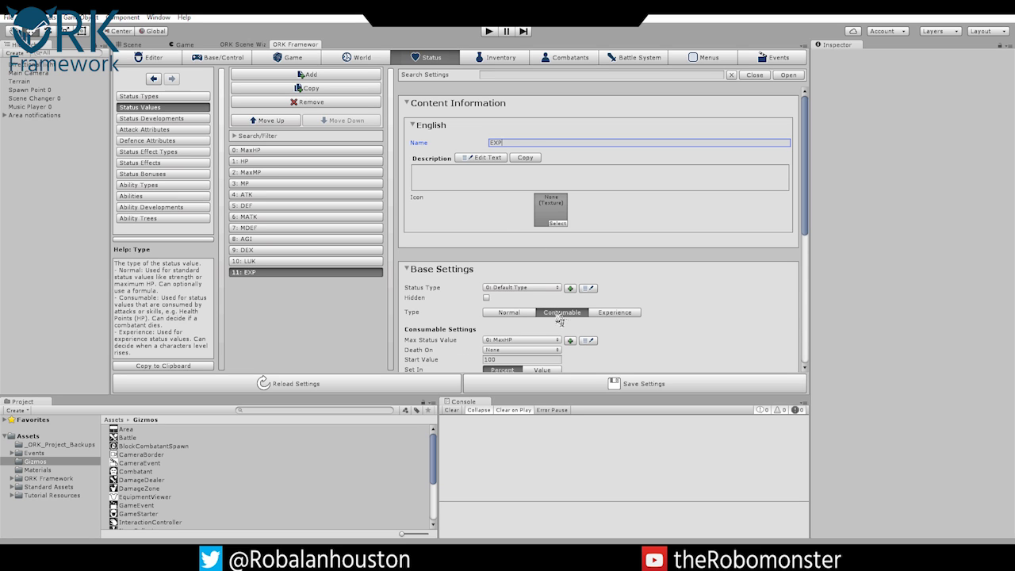
{"action": "scroll", "coordinate": [459, 325], "scroll_direction": "down", "scroll_amount": 3}
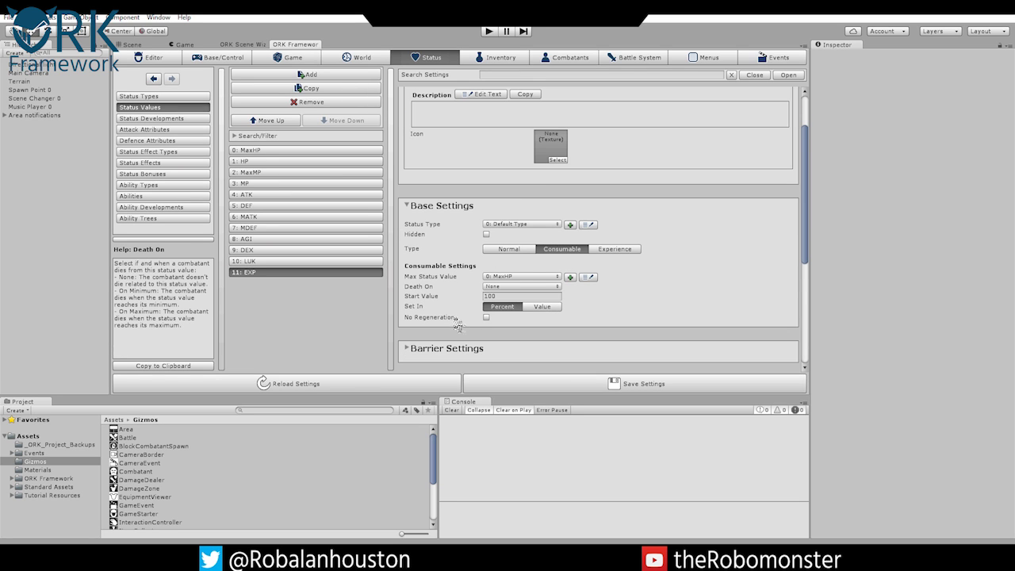
{"action": "left_click", "coordinate": [514, 277]}
{"action": "left_click", "coordinate": [456, 268]}
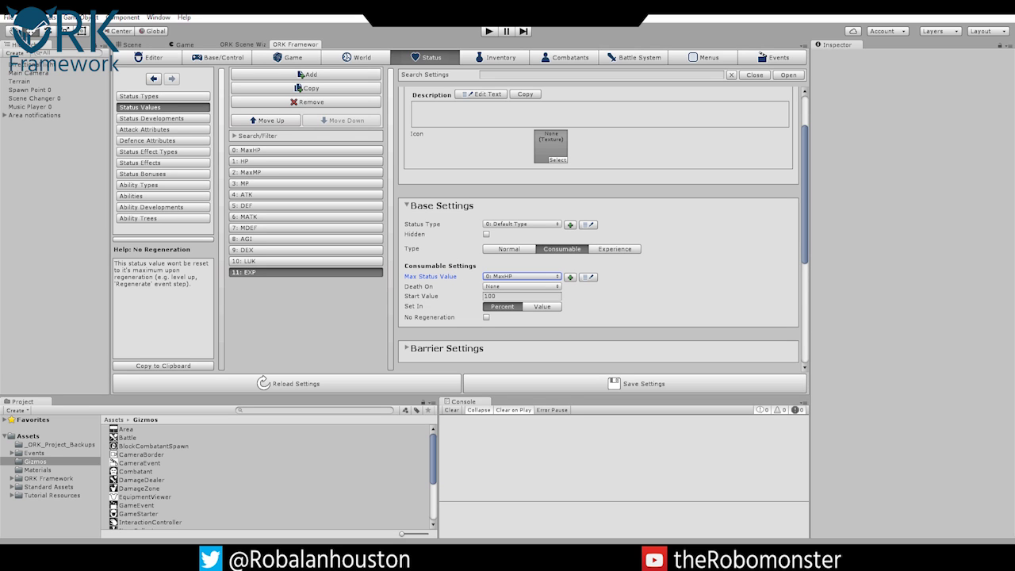
Make EXP an Experience type value and set its maximum value to 100000.
{"action": "left_click", "coordinate": [619, 251]}
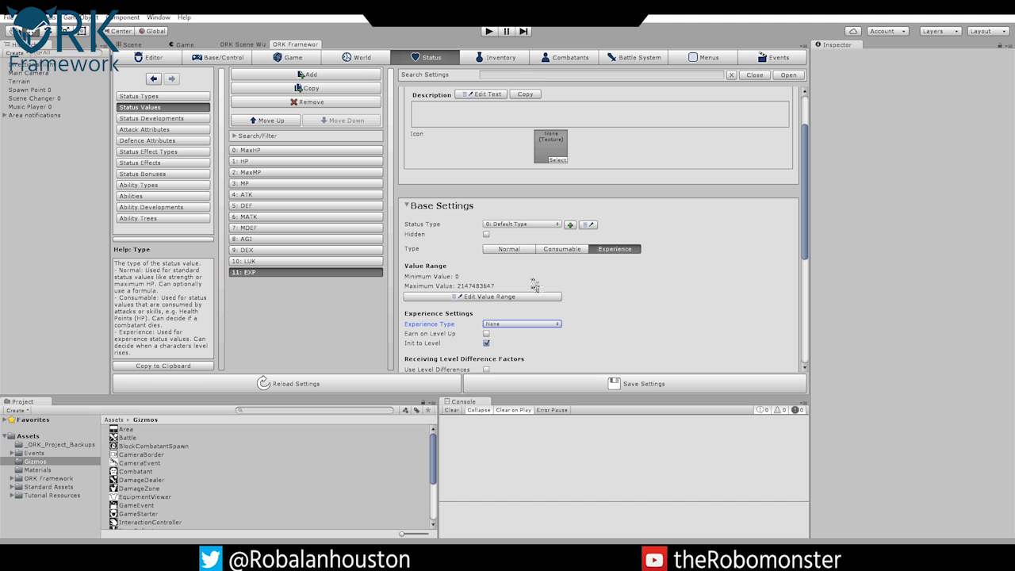
{"action": "left_click", "coordinate": [483, 297]}
{"action": "left_click", "coordinate": [522, 284]}
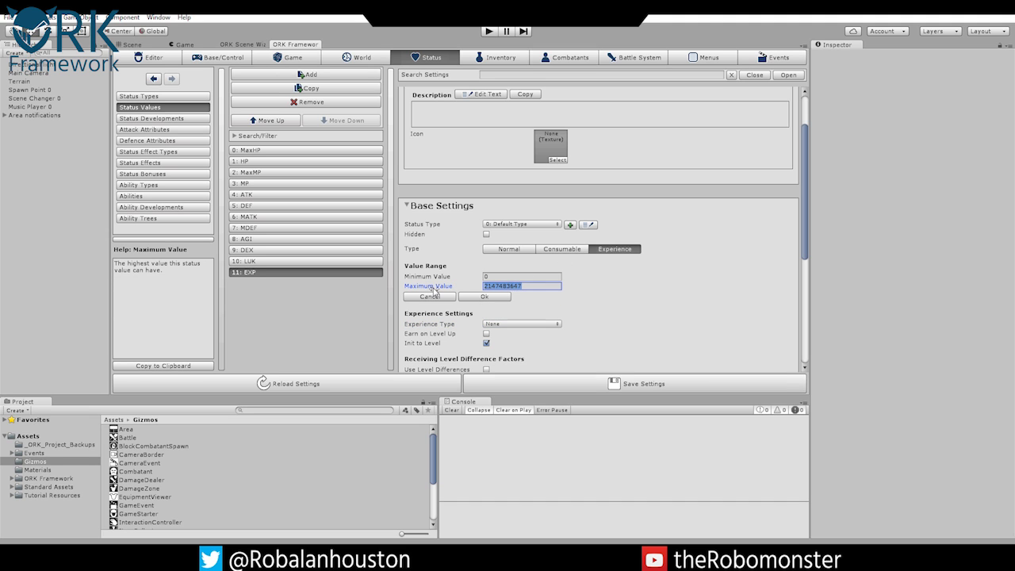
{"action": "type", "text": "100000"}
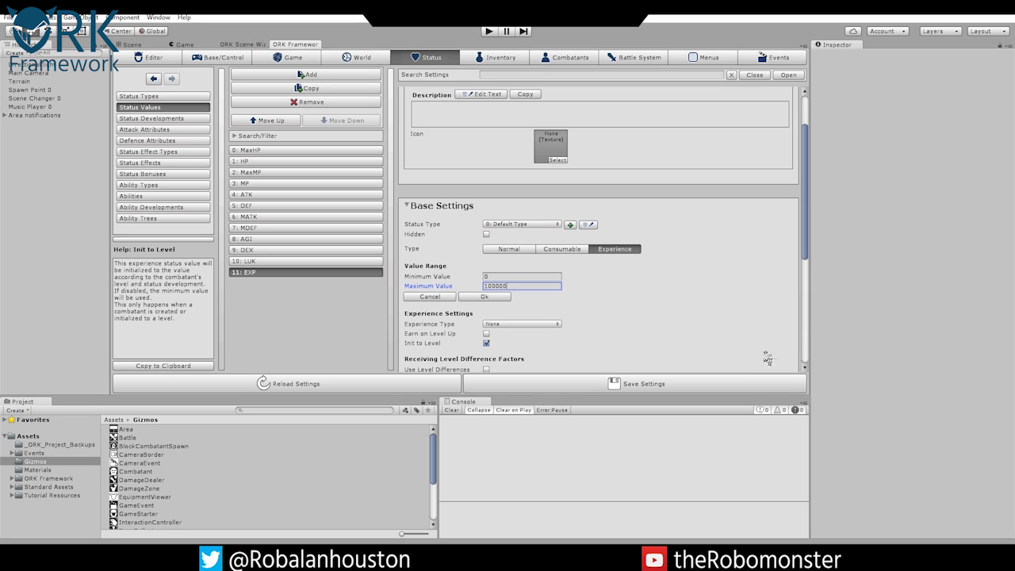
{"action": "left_click", "coordinate": [484, 297]}
{"action": "scroll", "coordinate": [565, 319], "scroll_direction": "down", "scroll_amount": 3}
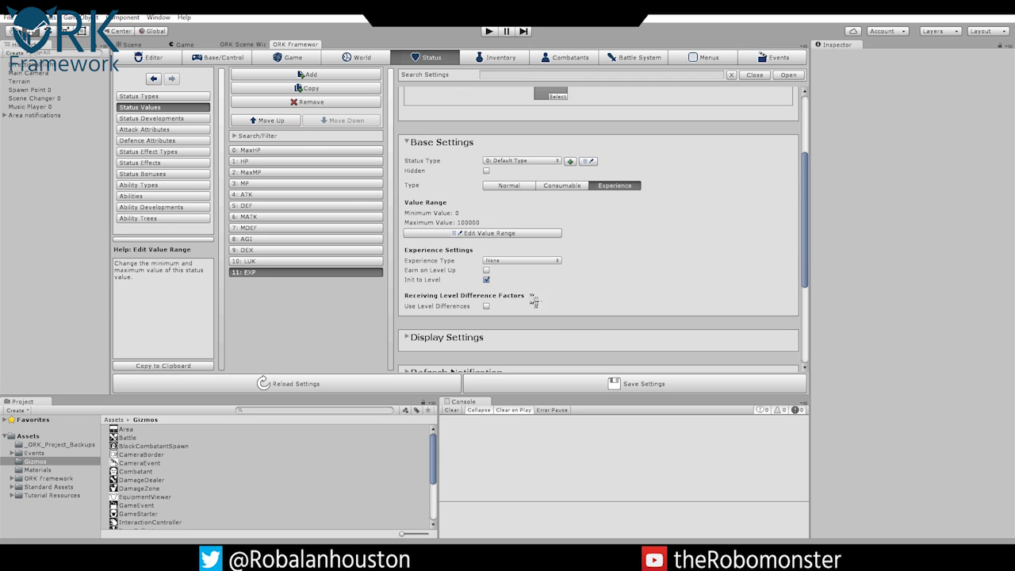
Set the experience type of the EXP status value to Level.
{"action": "left_click", "coordinate": [408, 263]}
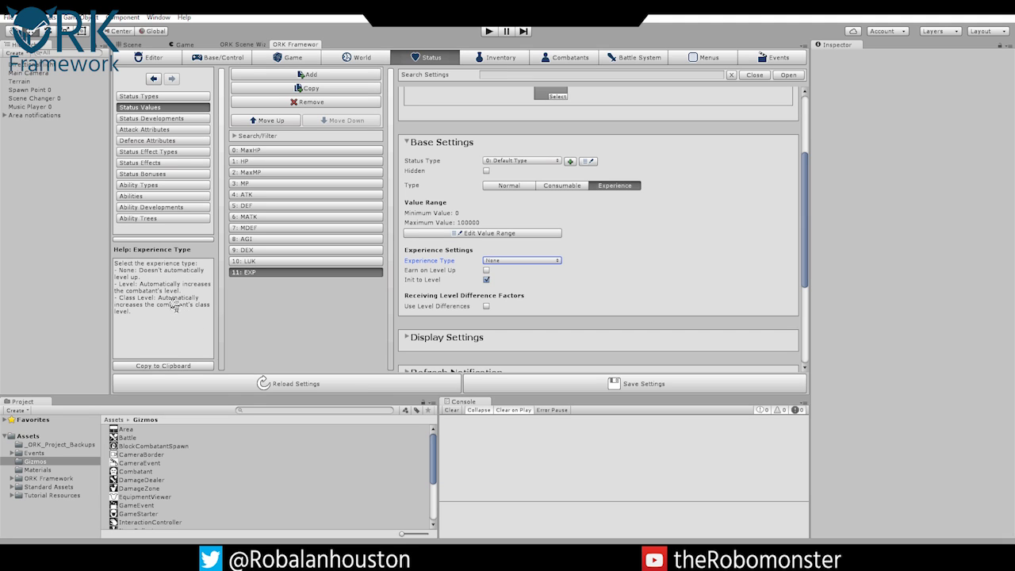
{"action": "left_click", "coordinate": [496, 261]}
{"action": "left_click", "coordinate": [508, 283]}
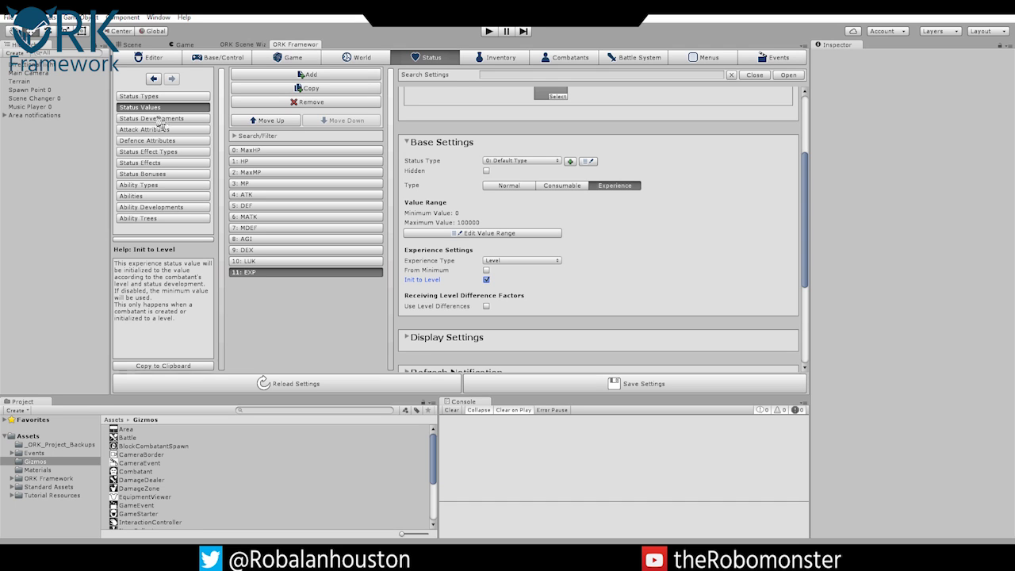
Compare the status developments' value entries with the status values list, including the base settings of EXP, DEX and MDEF.
{"action": "left_click", "coordinate": [151, 119]}
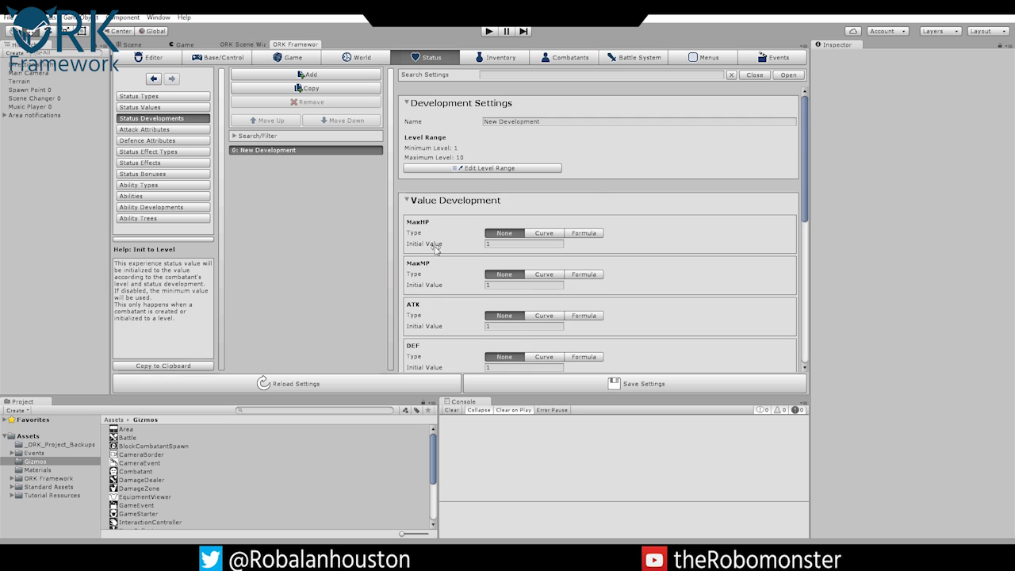
{"action": "scroll", "coordinate": [445, 250], "scroll_direction": "down", "scroll_amount": 6}
{"action": "scroll", "coordinate": [446, 252], "scroll_direction": "up", "scroll_amount": 6}
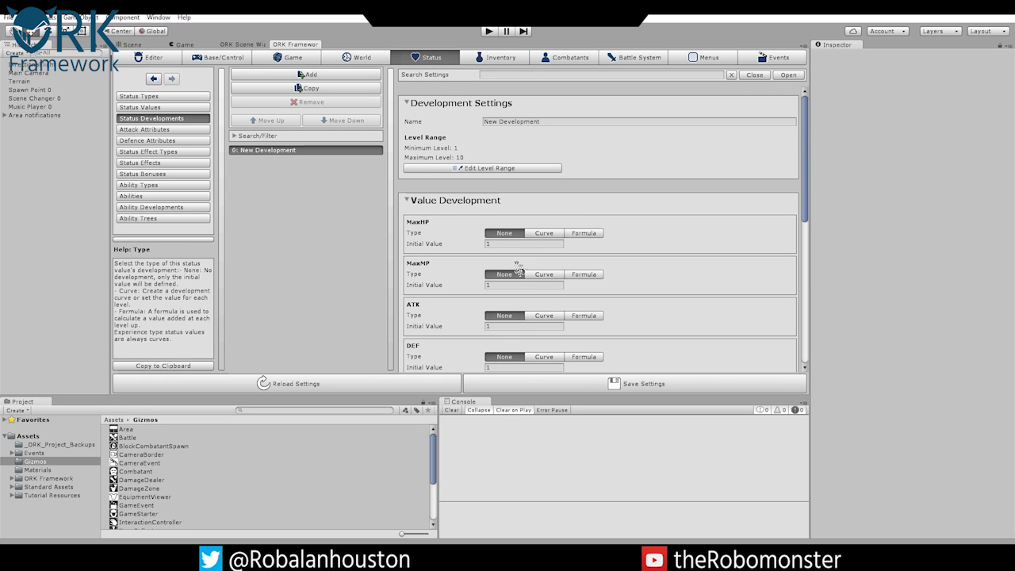
{"action": "left_click", "coordinate": [168, 109]}
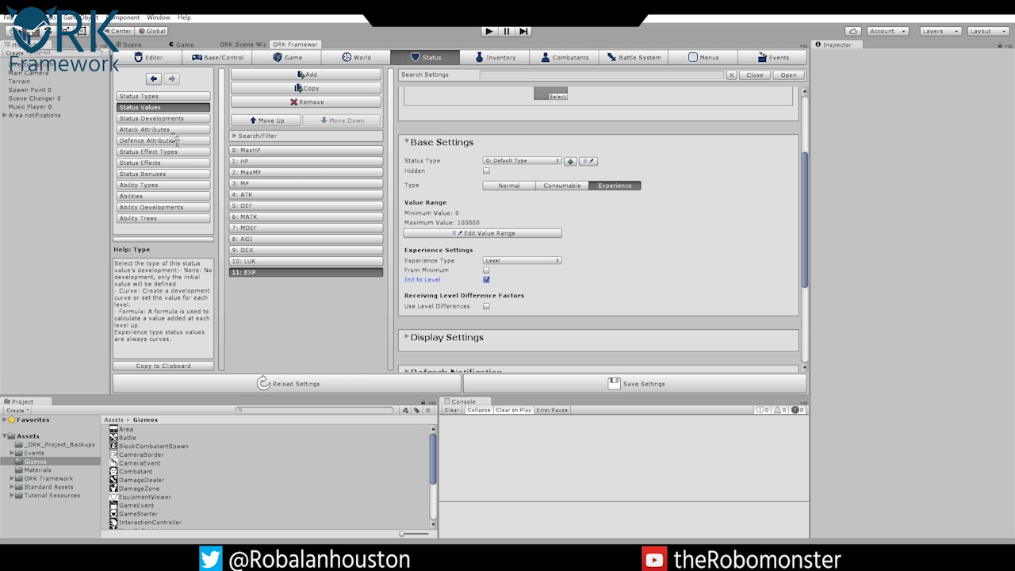
{"action": "left_click", "coordinate": [154, 118]}
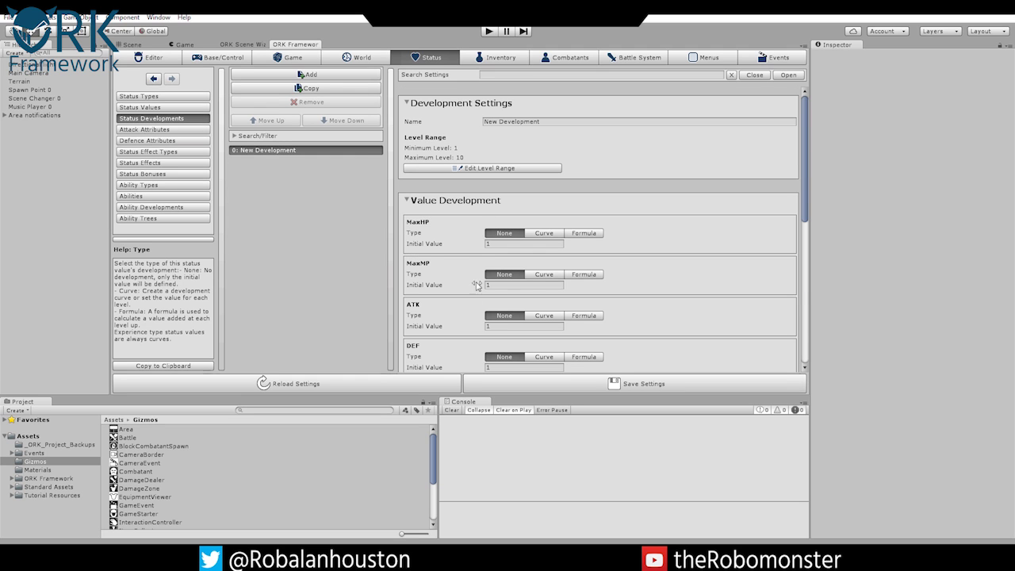
{"action": "left_click", "coordinate": [165, 108]}
{"action": "left_click", "coordinate": [165, 119]}
{"action": "left_click", "coordinate": [162, 108]}
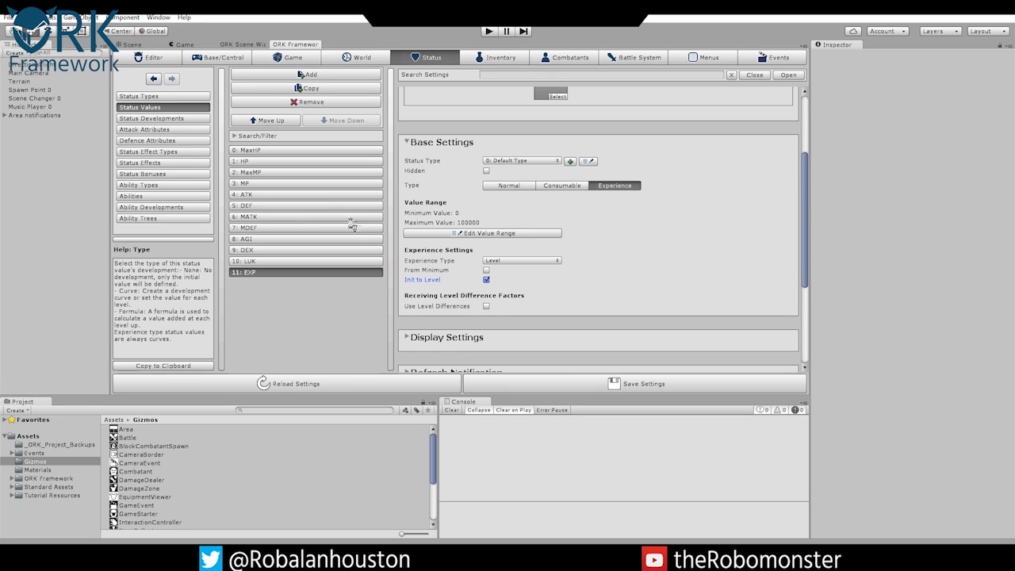
{"action": "left_click", "coordinate": [242, 261]}
{"action": "left_click", "coordinate": [275, 251]}
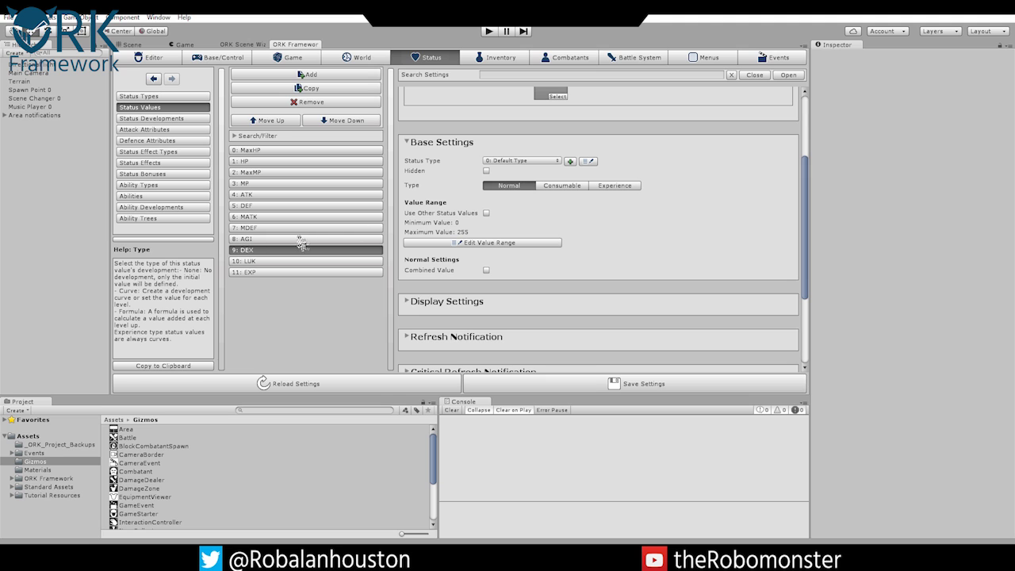
{"action": "left_click", "coordinate": [296, 239]}
{"action": "left_click", "coordinate": [268, 228]}
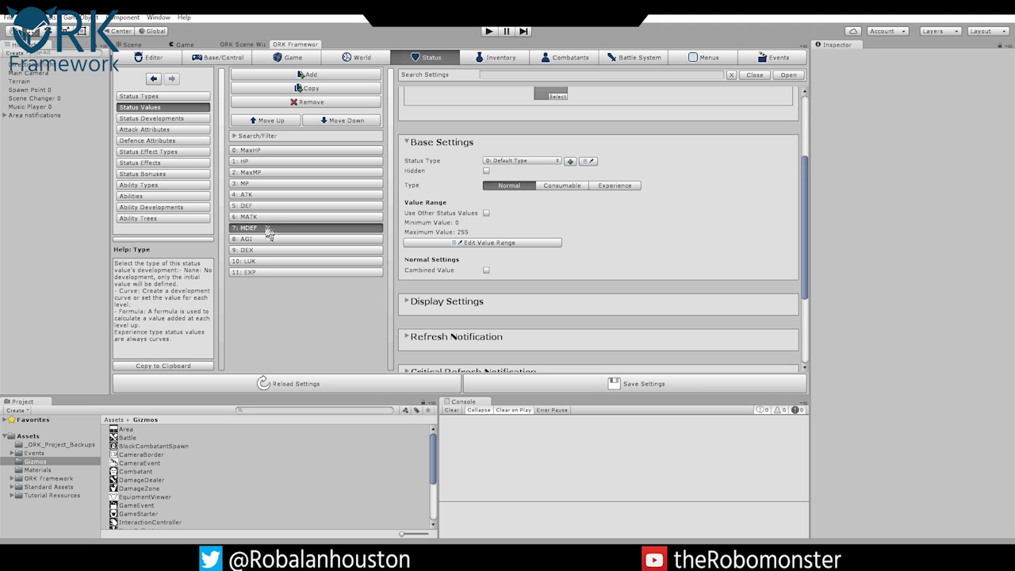
Open the status developments and preview the Curve type for MaxHP, returning it to None.
{"action": "left_click", "coordinate": [161, 118]}
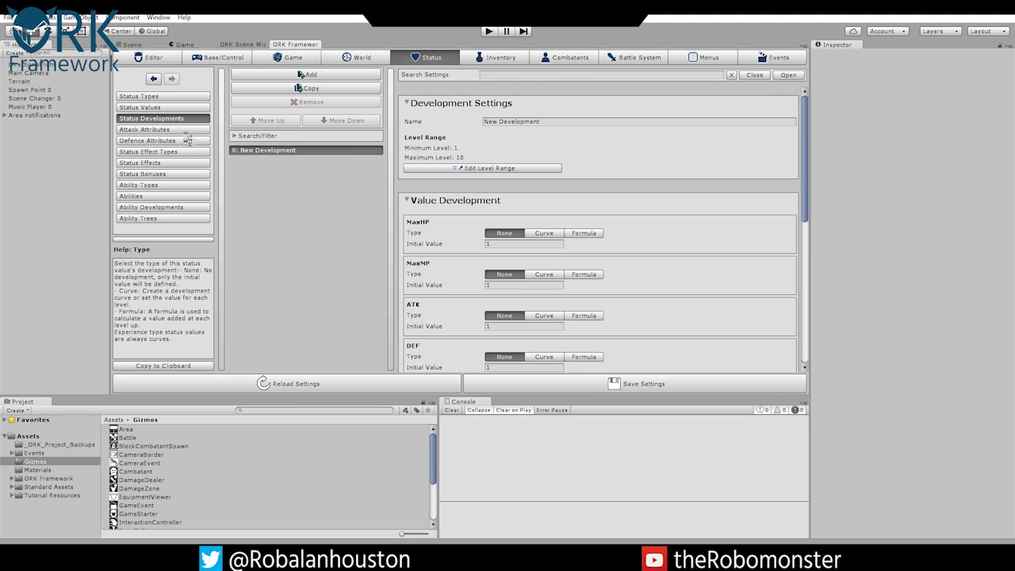
{"action": "left_click", "coordinate": [549, 236]}
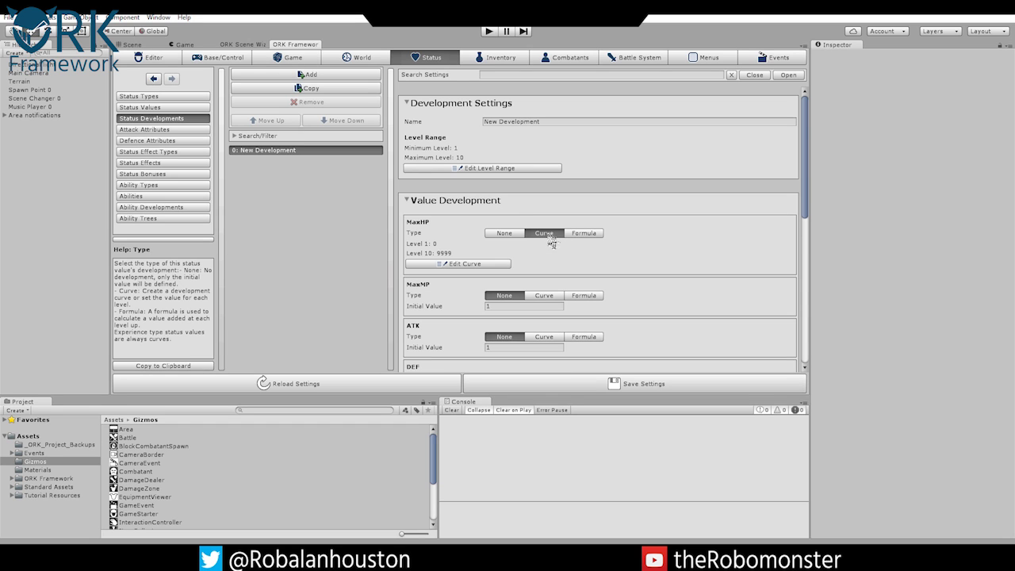
{"action": "left_click", "coordinate": [516, 233]}
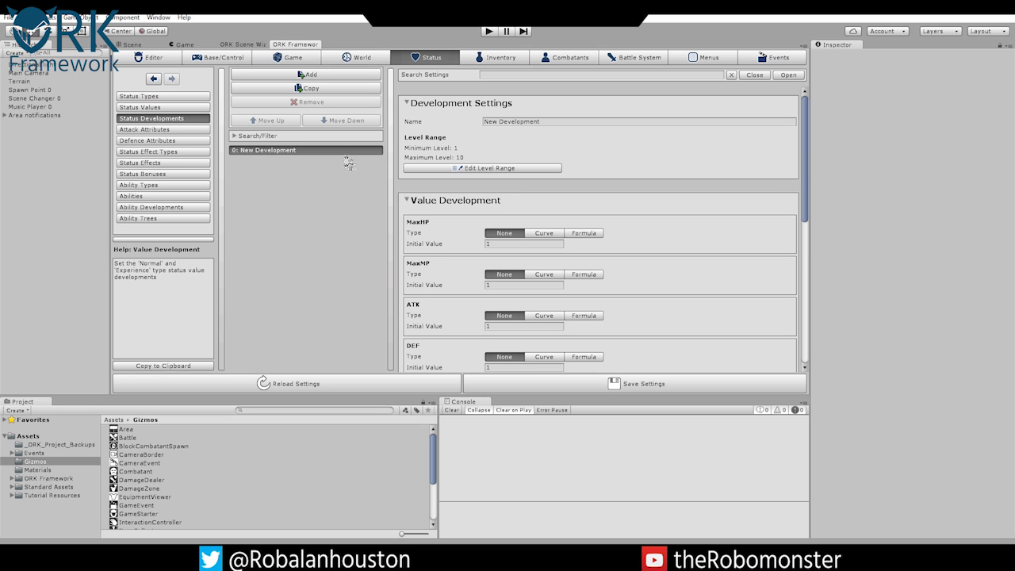
Rename the status development as Player Development.
{"action": "double_click", "coordinate": [495, 120]}
{"action": "type", "text": "PlaYER"}
{"action": "key", "text": "BackSpace"}
{"action": "key", "text": "BackSpace"}
{"action": "key", "text": "BackSpace"}
{"action": "type", "text": "yer"}
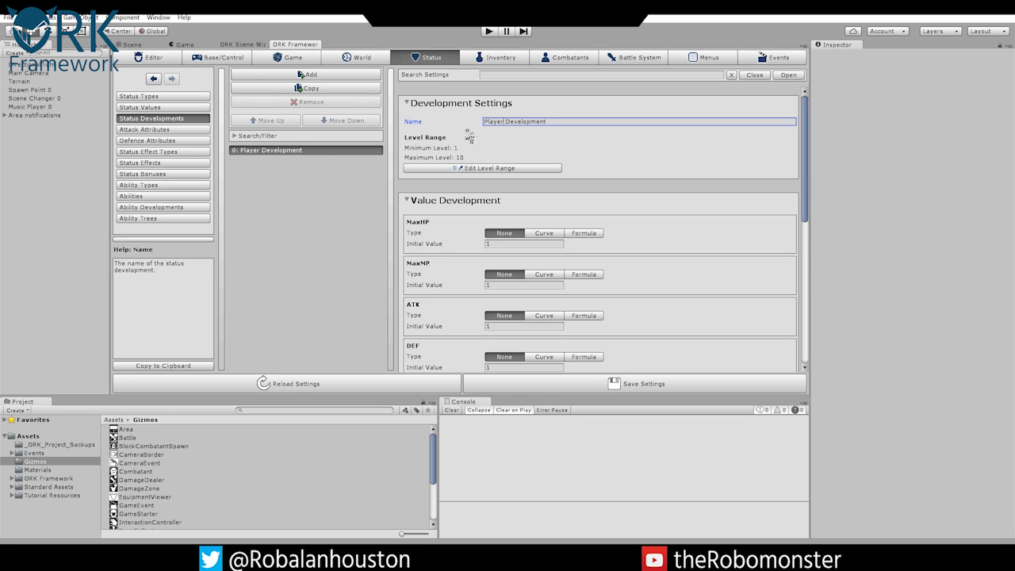
Set the maximum level of Player Development to 99.
{"action": "left_click", "coordinate": [508, 169]}
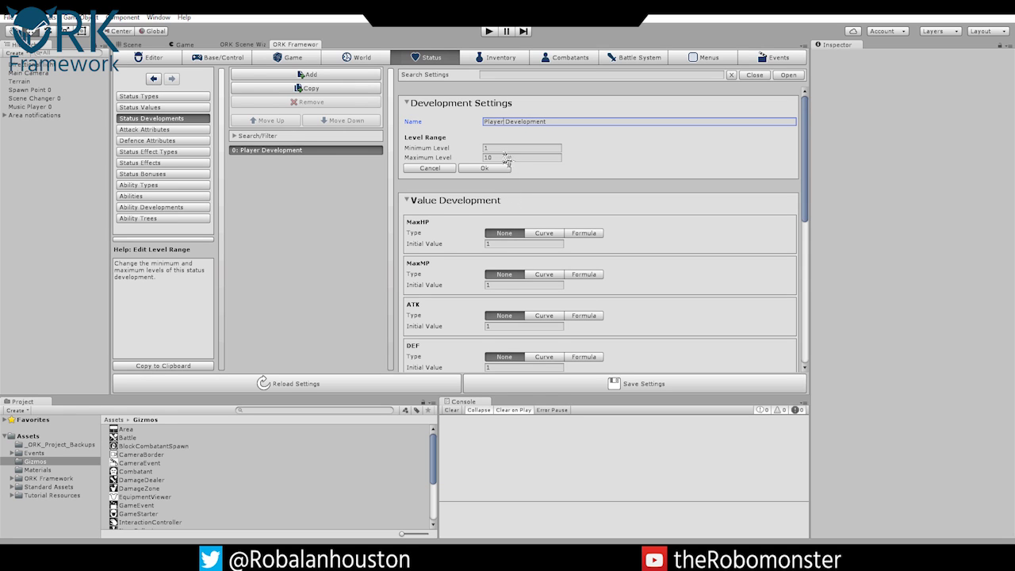
{"action": "left_click", "coordinate": [500, 157]}
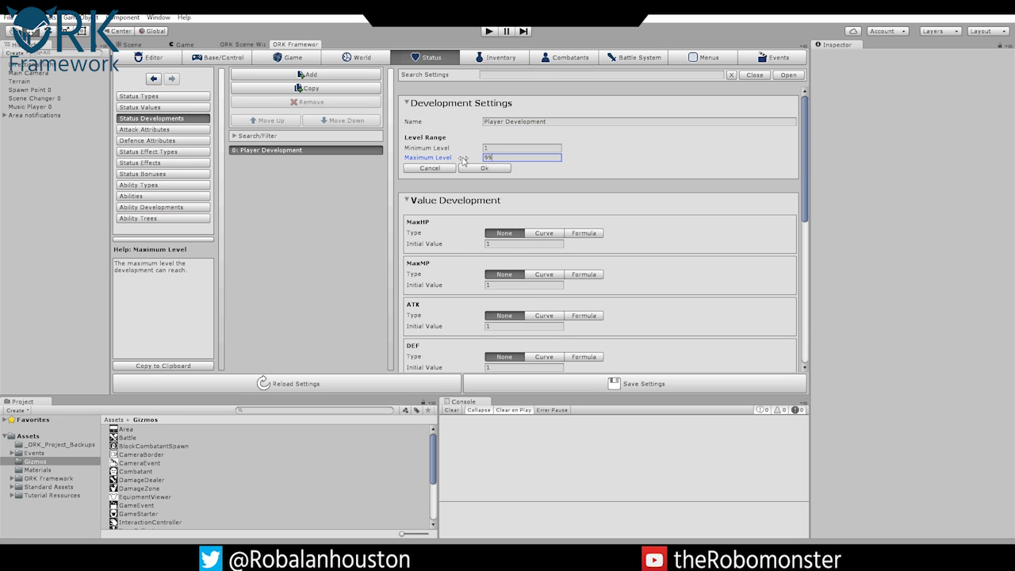
{"action": "type", "text": "99"}
{"action": "left_click", "coordinate": [480, 167]}
{"action": "scroll", "coordinate": [437, 198], "scroll_direction": "down", "scroll_amount": 2}
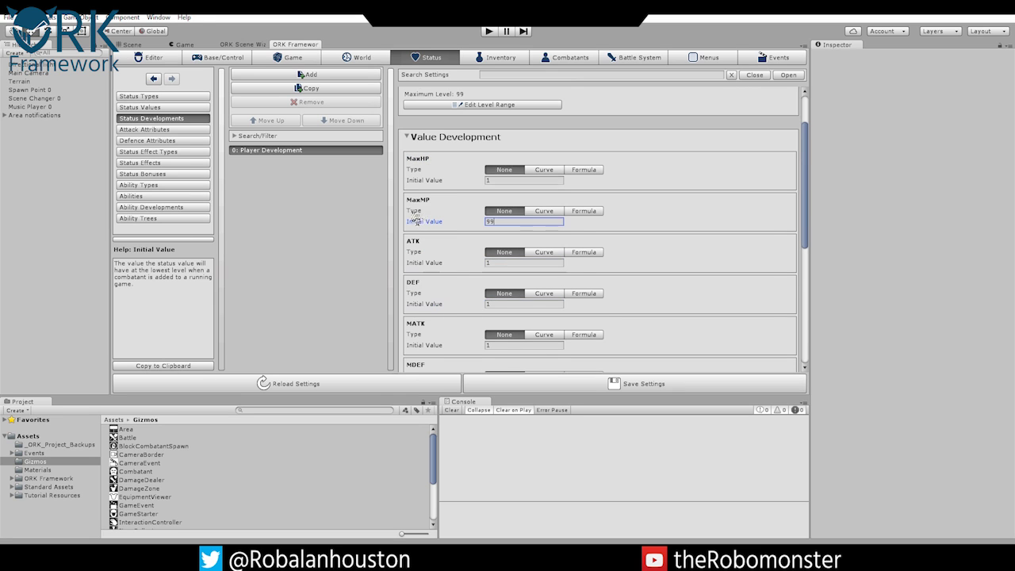
{"action": "scroll", "coordinate": [463, 231], "scroll_direction": "up", "scroll_amount": 2}
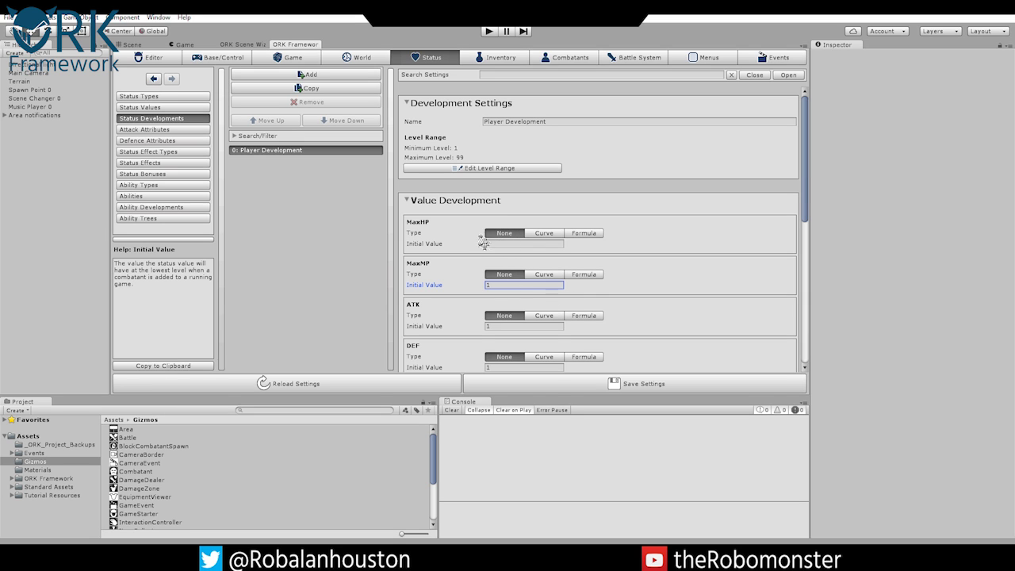
Switch MaxHP's development type to Curve and generate a linear curve from 0 to 9999.
{"action": "left_click", "coordinate": [546, 234]}
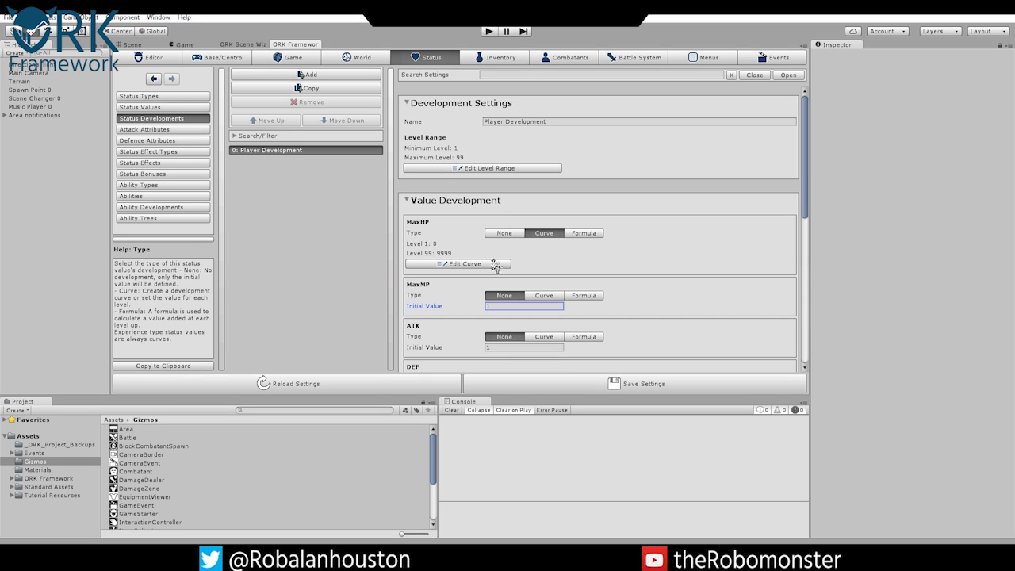
{"action": "left_click", "coordinate": [472, 265]}
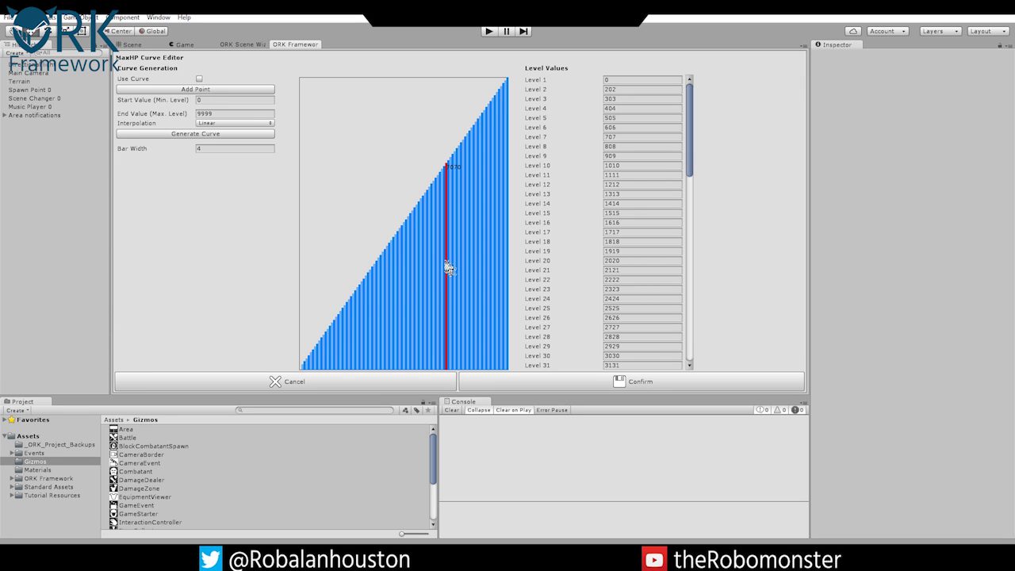
{"action": "left_click", "coordinate": [227, 135]}
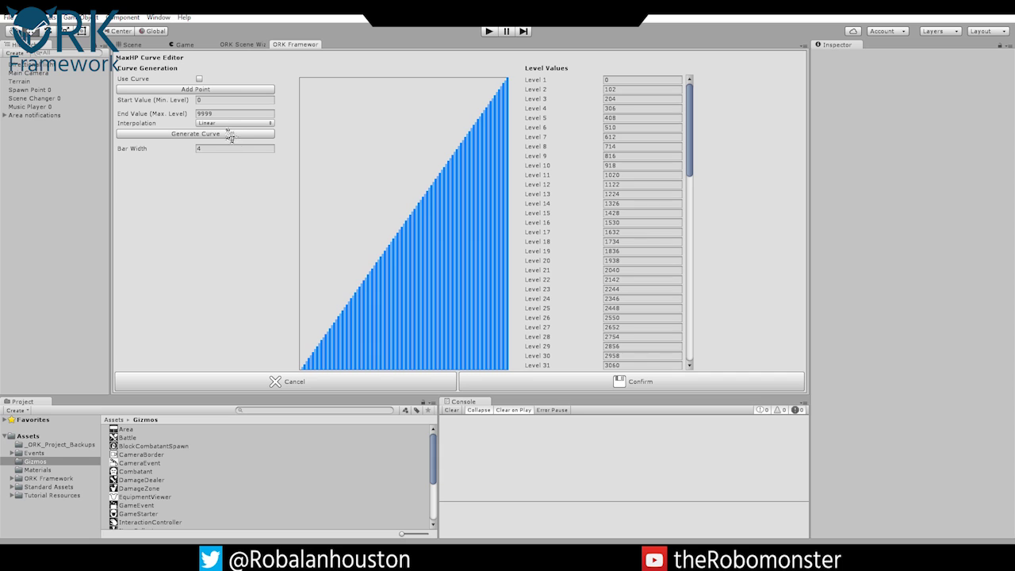
Regenerate the MaxHP curve with Ease In Quad interpolation, review the level values, and accept the curve.
{"action": "left_click", "coordinate": [225, 124]}
{"action": "left_click", "coordinate": [246, 147]}
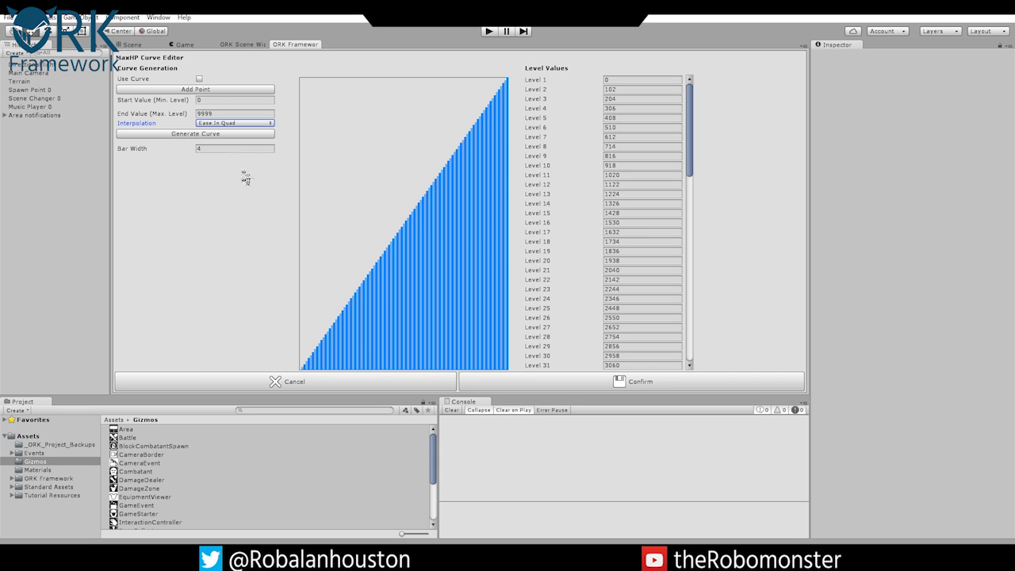
{"action": "left_click", "coordinate": [227, 134]}
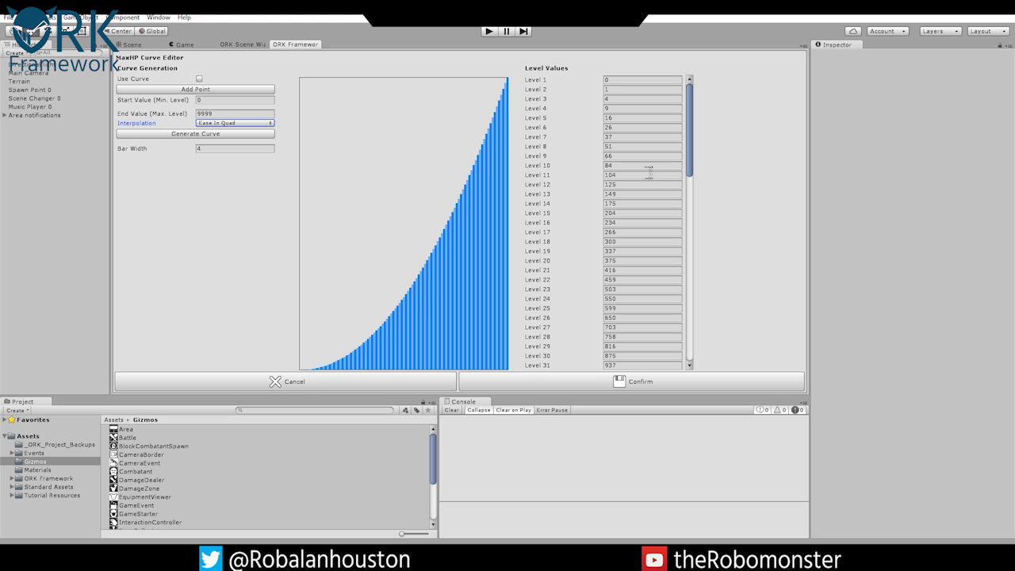
{"action": "scroll", "coordinate": [626, 159], "scroll_direction": "down", "scroll_amount": 15}
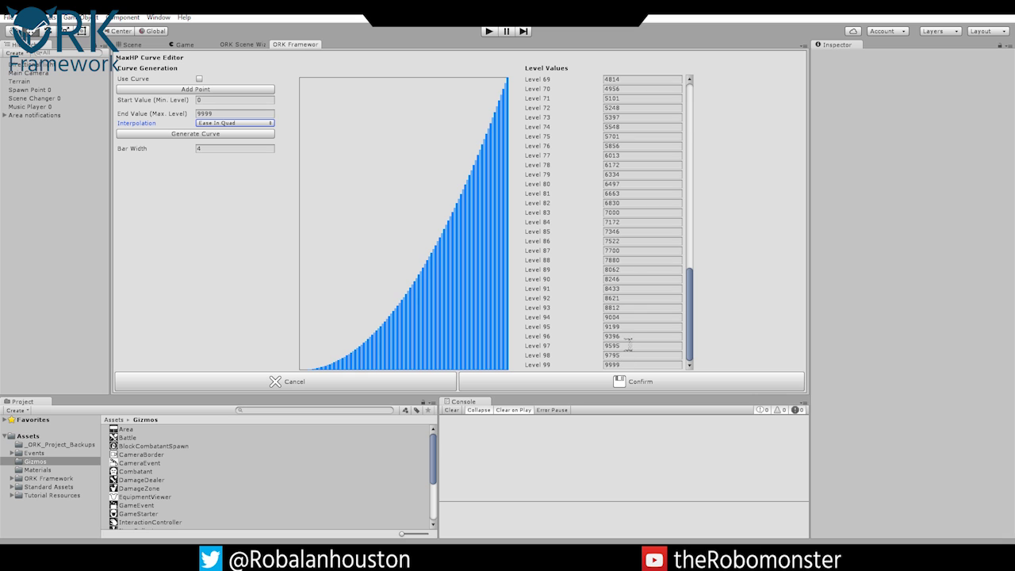
{"action": "scroll", "coordinate": [628, 343], "scroll_direction": "up", "scroll_amount": 15}
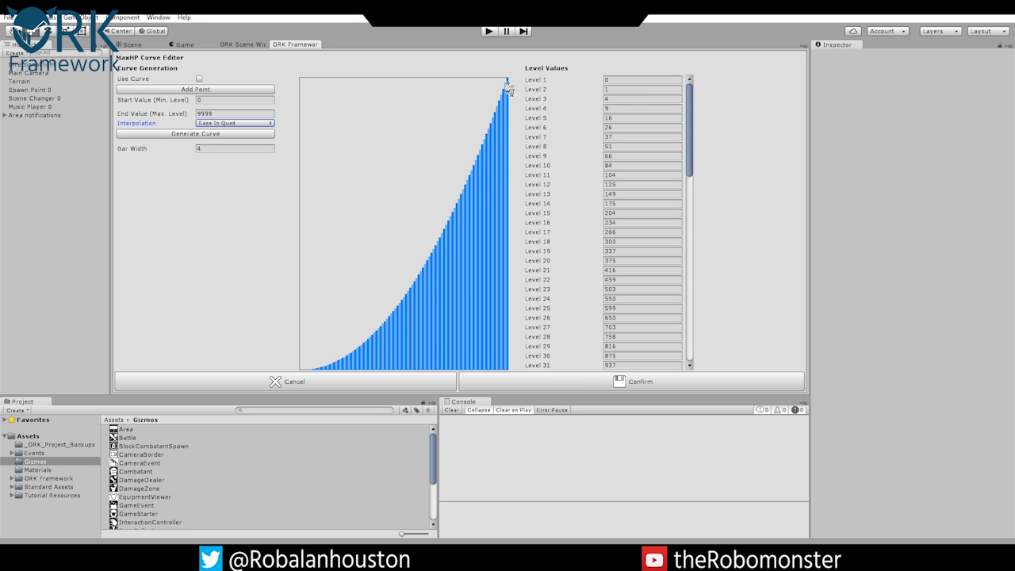
{"action": "left_click", "coordinate": [572, 384]}
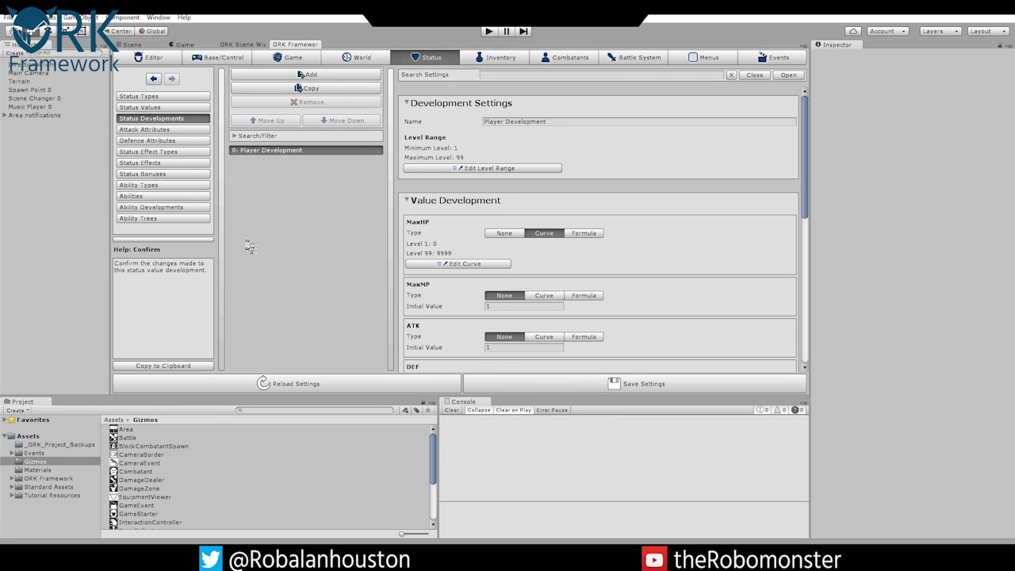
Switch MaxMP's development type to Curve and view its curve without keeping any edits.
{"action": "scroll", "coordinate": [486, 286], "scroll_direction": "down", "scroll_amount": 2}
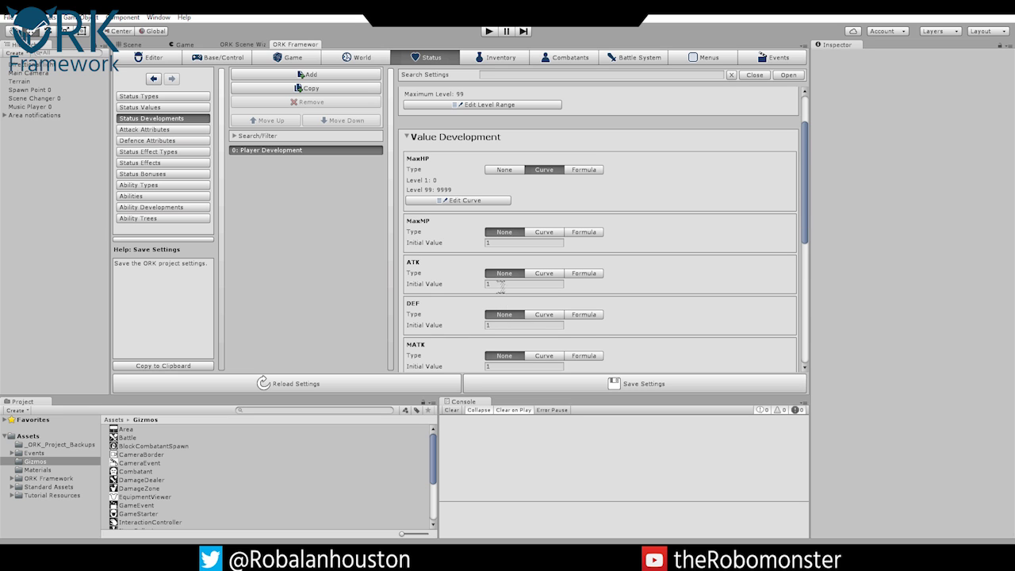
{"action": "left_click", "coordinate": [544, 233]}
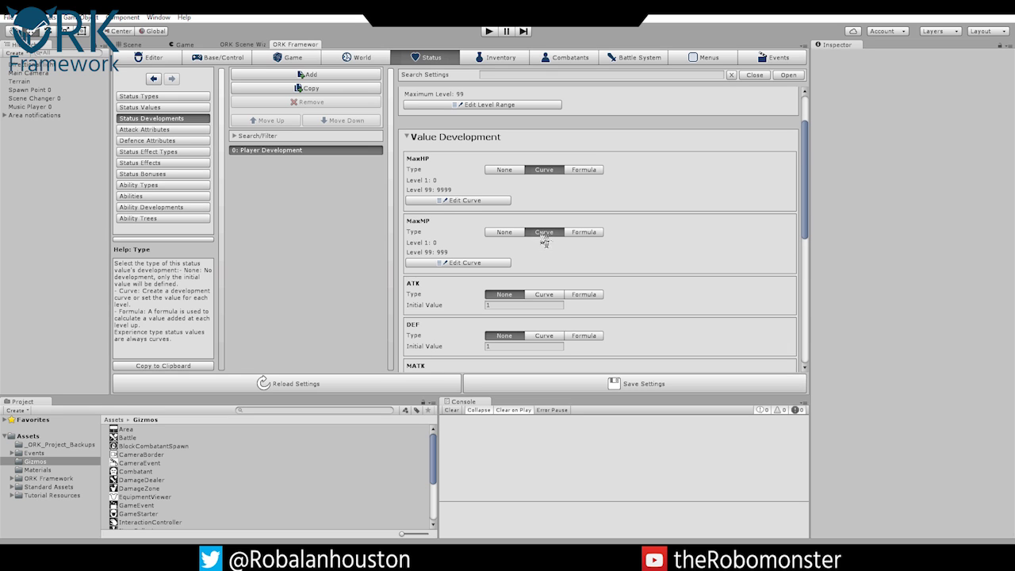
{"action": "left_click", "coordinate": [468, 268]}
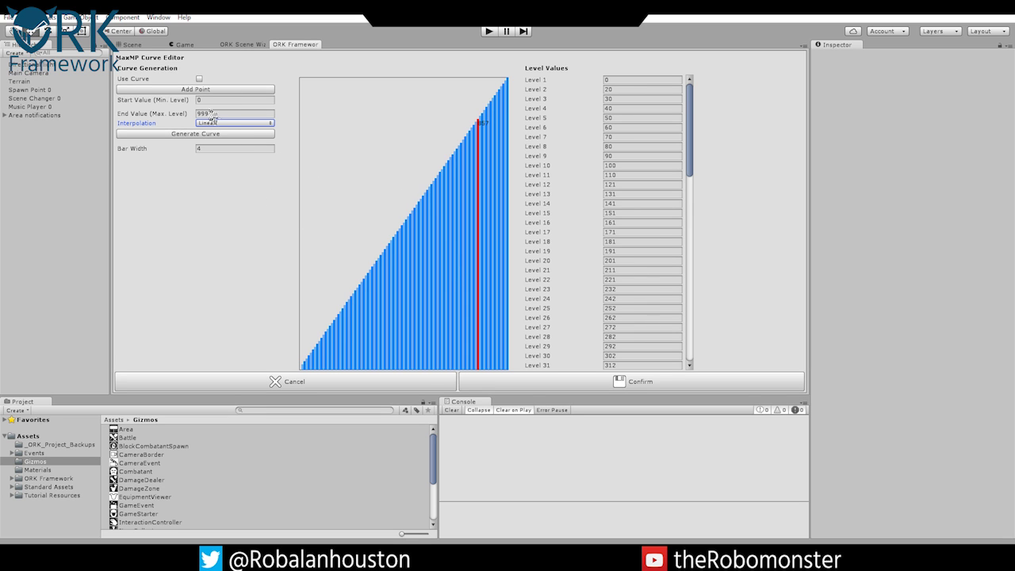
{"action": "left_click", "coordinate": [369, 384]}
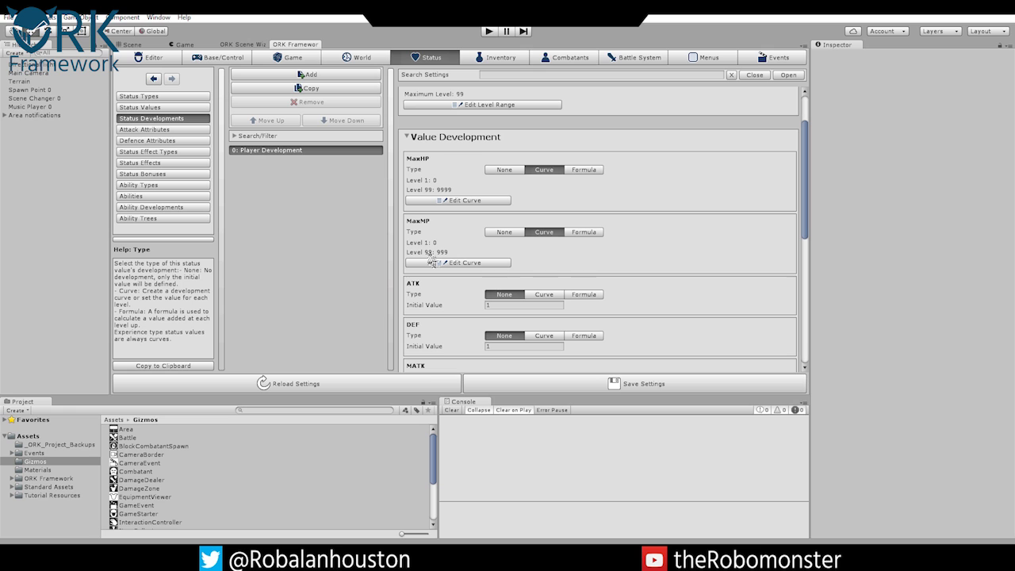
Generate the MaxMP curve with Ease In Quad interpolation and a start value of 5, and accept it.
{"action": "left_click", "coordinate": [485, 262]}
{"action": "left_click", "coordinate": [229, 125]}
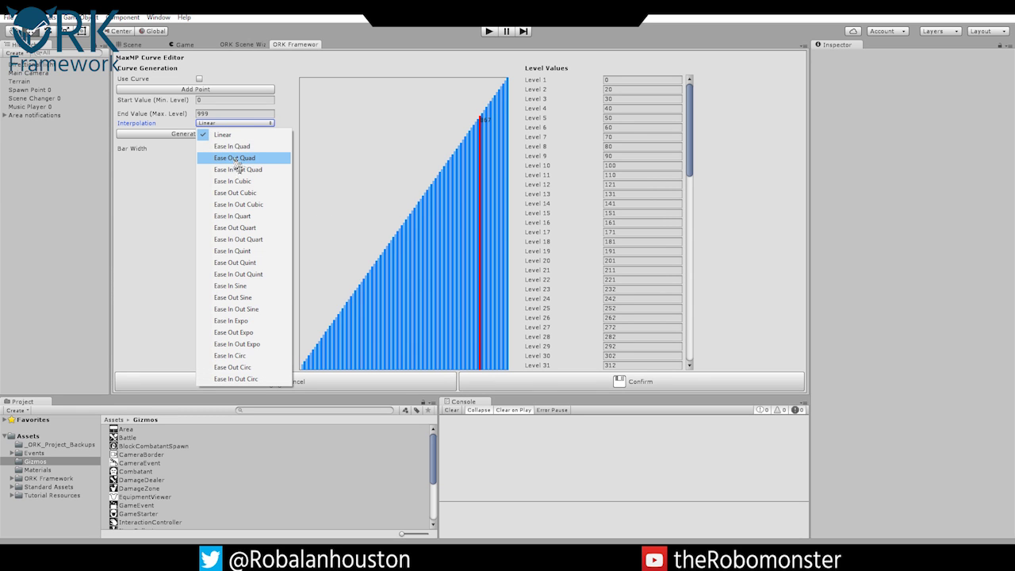
{"action": "left_click", "coordinate": [236, 144]}
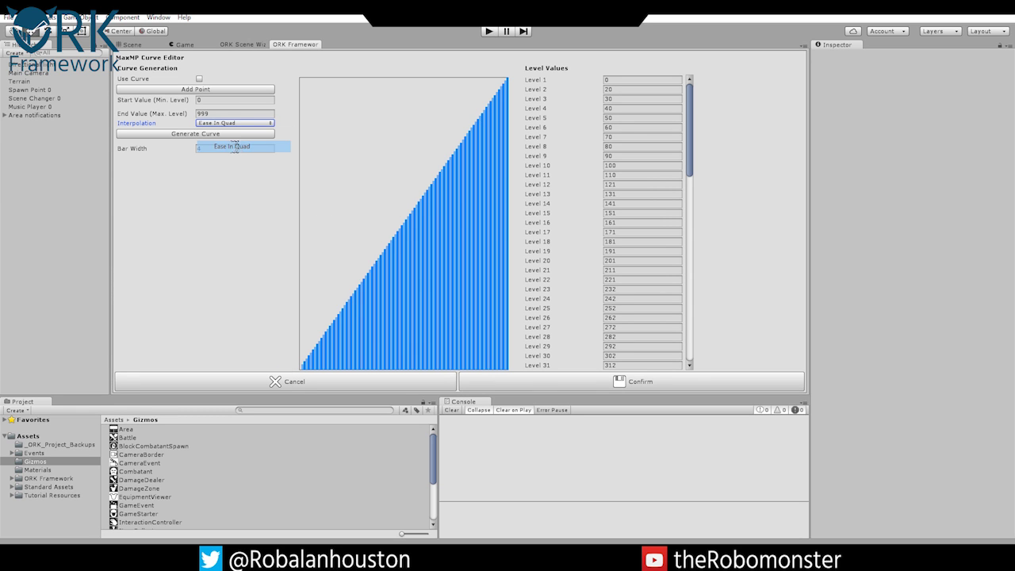
{"action": "left_click", "coordinate": [211, 100]}
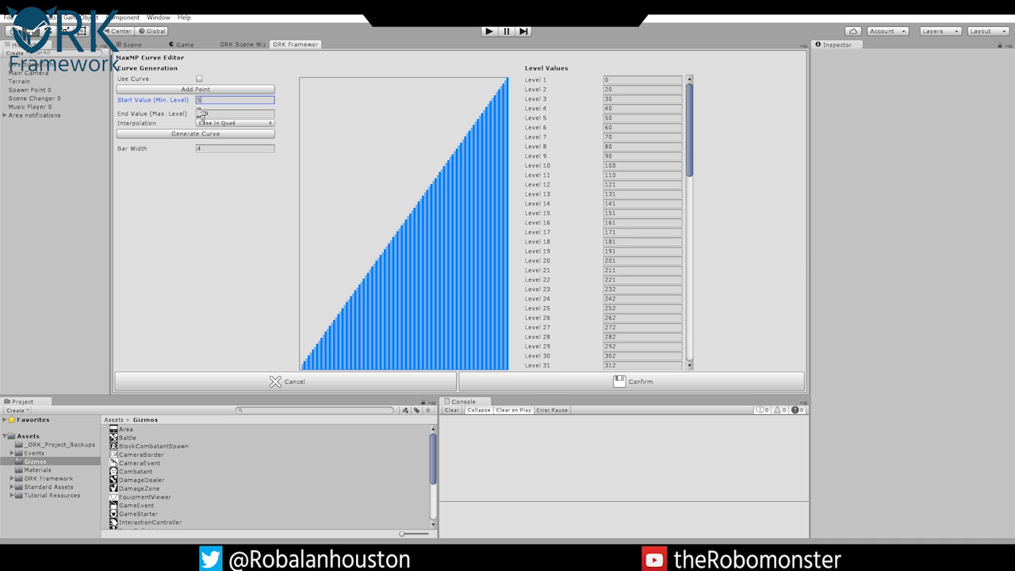
{"action": "left_click", "coordinate": [237, 135]}
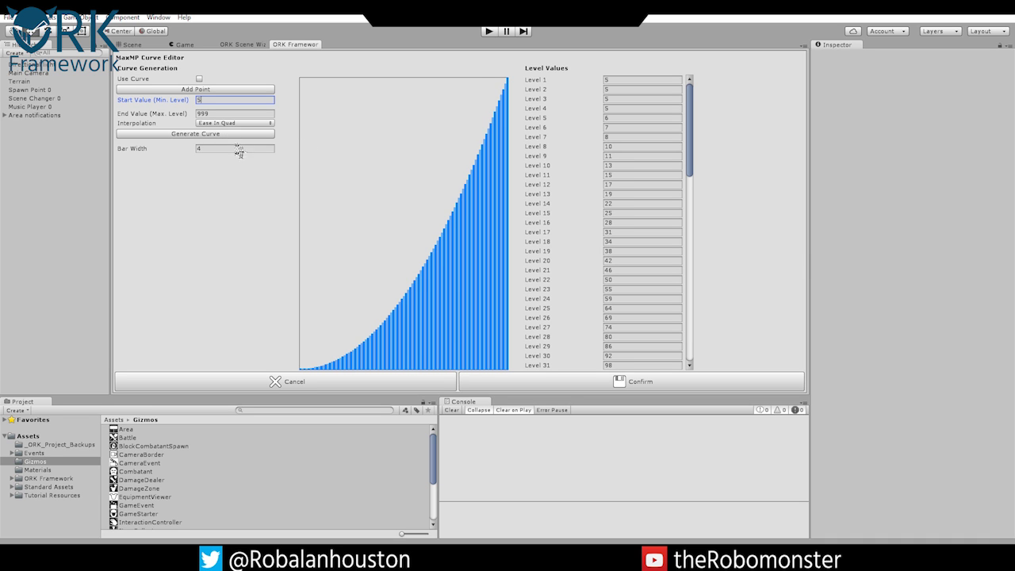
{"action": "left_click", "coordinate": [511, 383]}
Review the MaxHP development curve and close it without changes.
{"action": "left_click", "coordinate": [470, 200]}
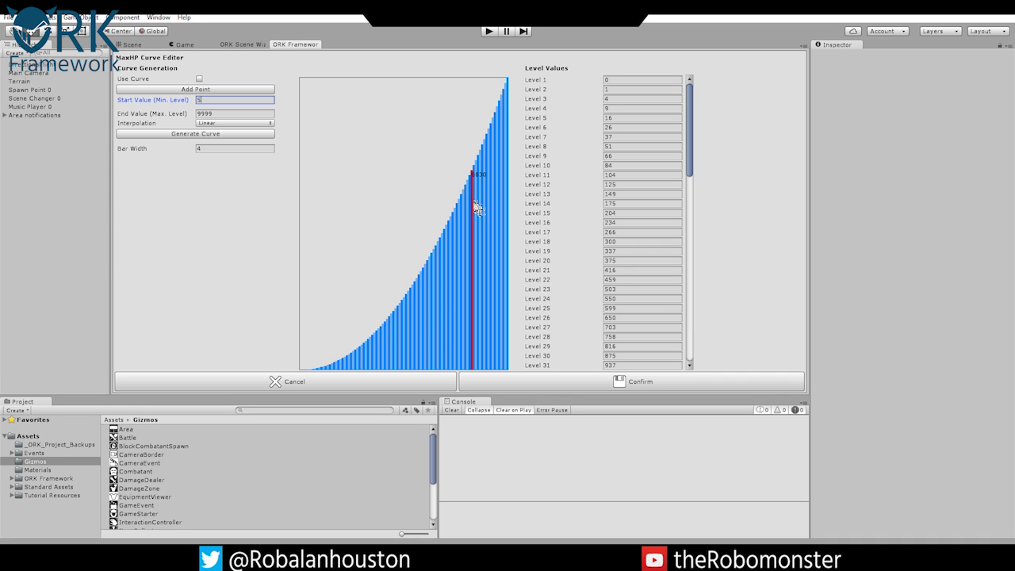
{"action": "left_click", "coordinate": [361, 385]}
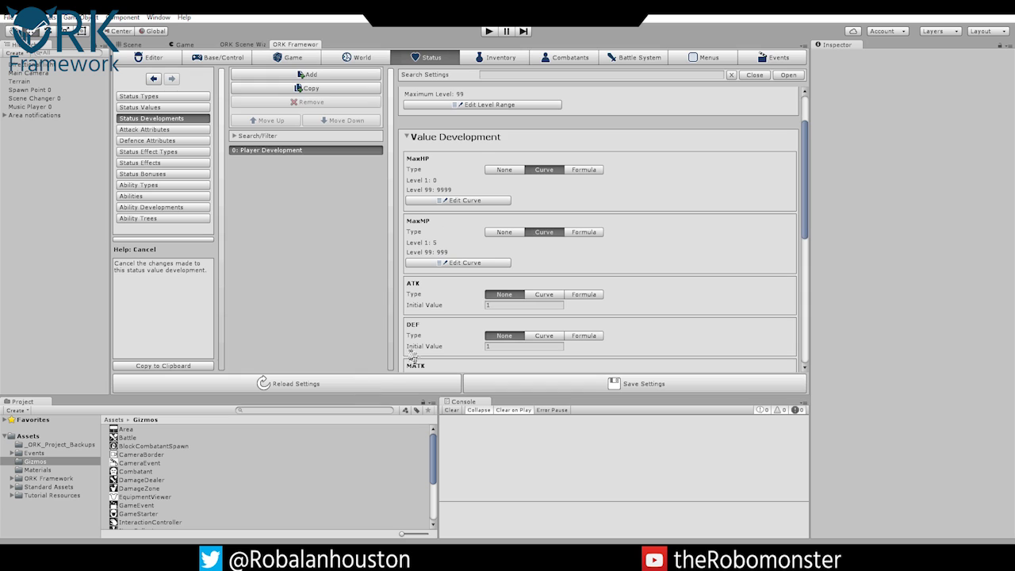
Regenerate the MaxHP curve with a start value of 100 and Ease In Quad interpolation, and accept it.
{"action": "left_click", "coordinate": [462, 202]}
{"action": "left_click", "coordinate": [169, 101]}
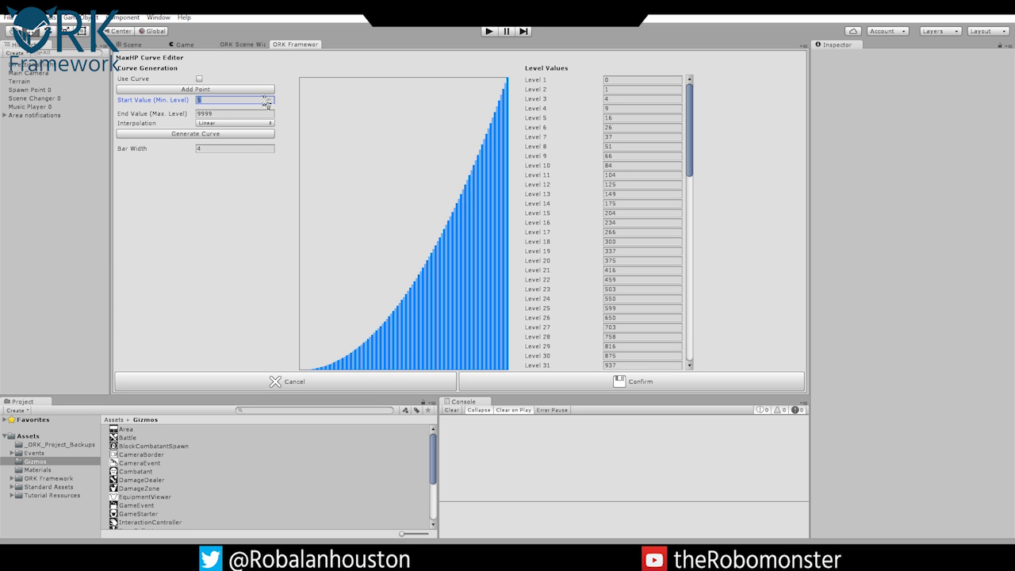
{"action": "left_click", "coordinate": [185, 135]}
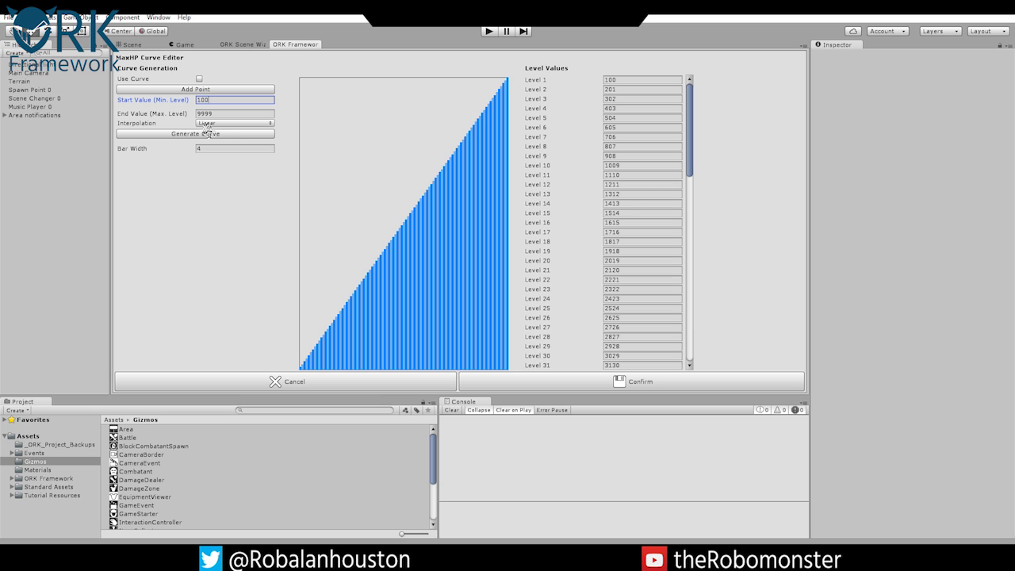
{"action": "left_click", "coordinate": [208, 123]}
{"action": "left_click", "coordinate": [230, 146]}
{"action": "left_click", "coordinate": [226, 133]}
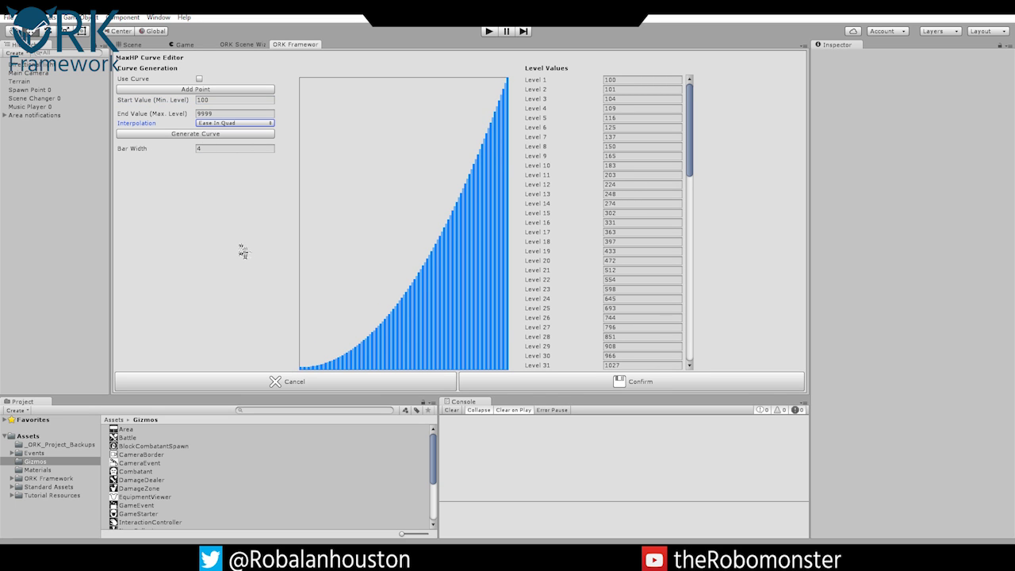
{"action": "left_click", "coordinate": [545, 381]}
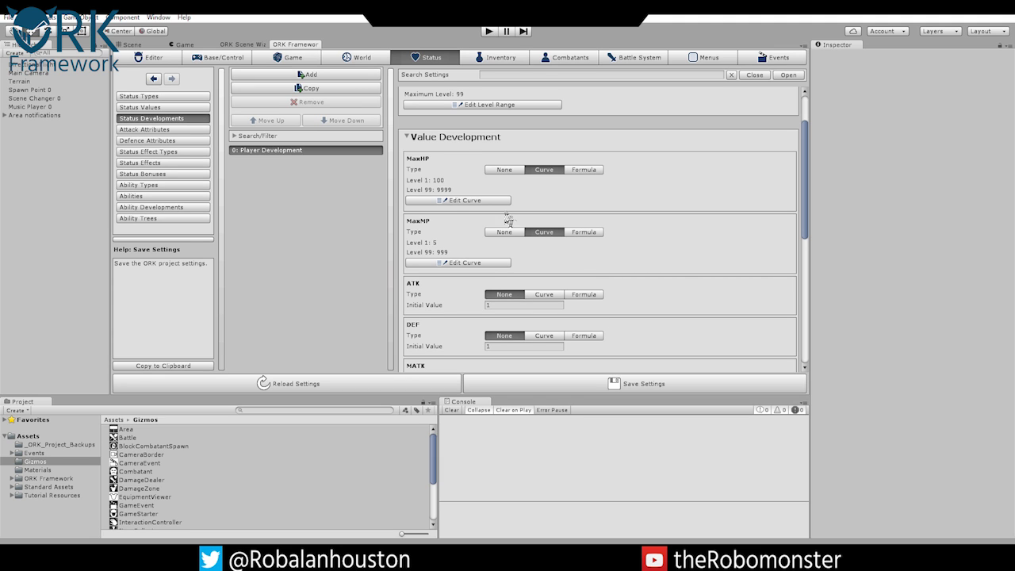
Regenerate the MaxHP curve with a start value of 150 and Ease In Quad interpolation, and accept it.
{"action": "left_click", "coordinate": [459, 200]}
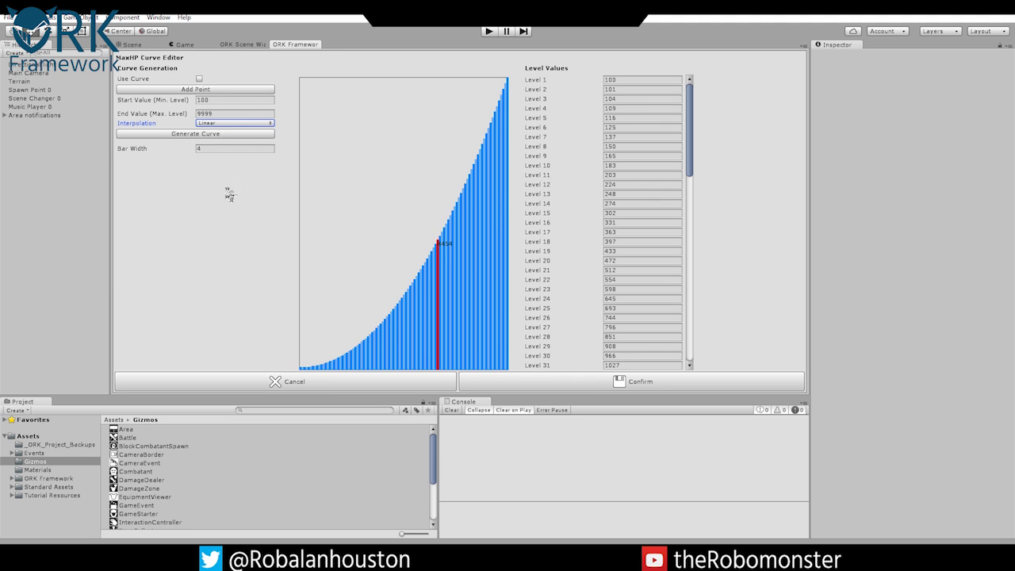
{"action": "left_click", "coordinate": [211, 100]}
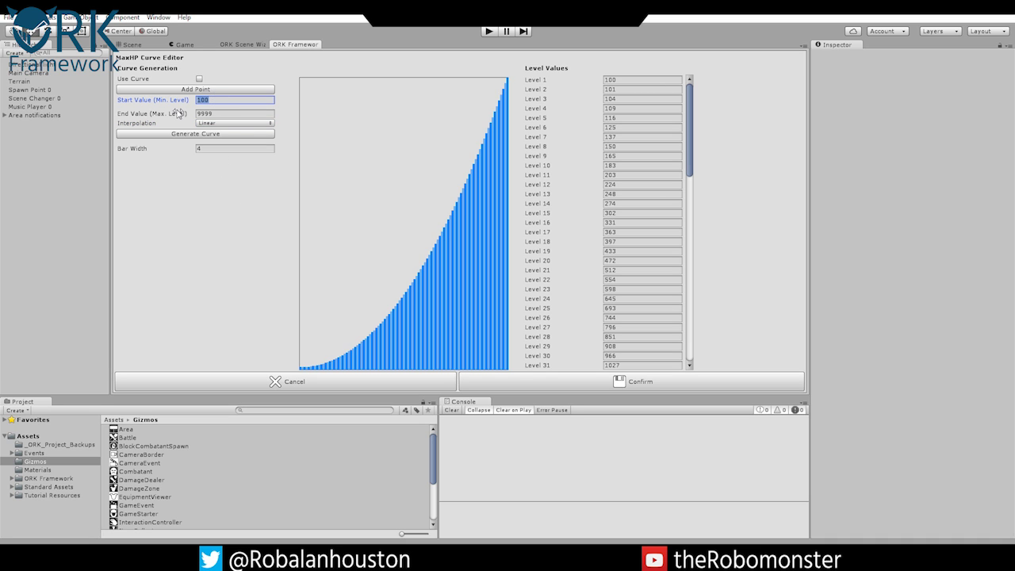
{"action": "type", "text": "150"}
{"action": "left_click", "coordinate": [220, 123]}
{"action": "left_click", "coordinate": [227, 146]}
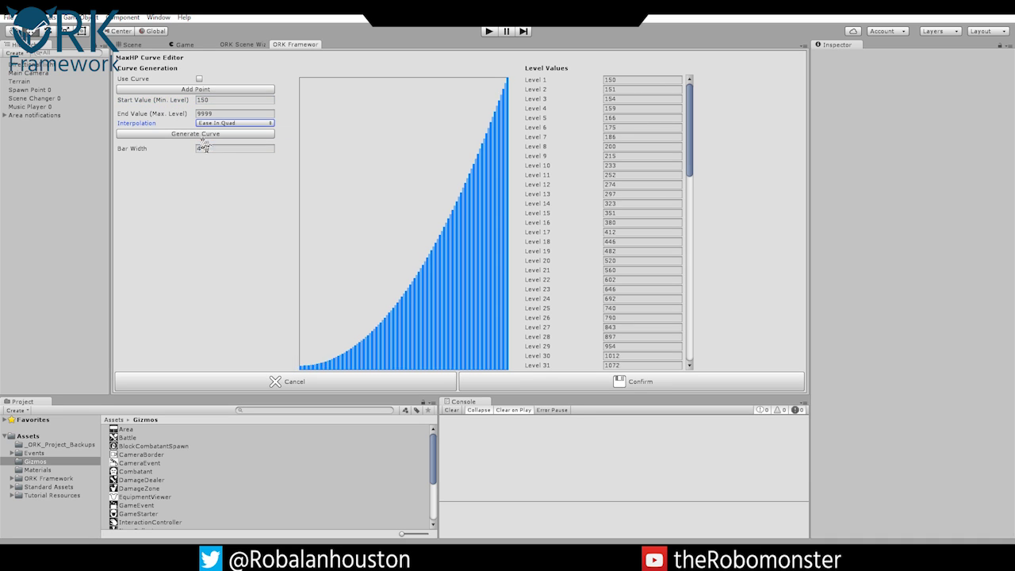
{"action": "left_click", "coordinate": [496, 385]}
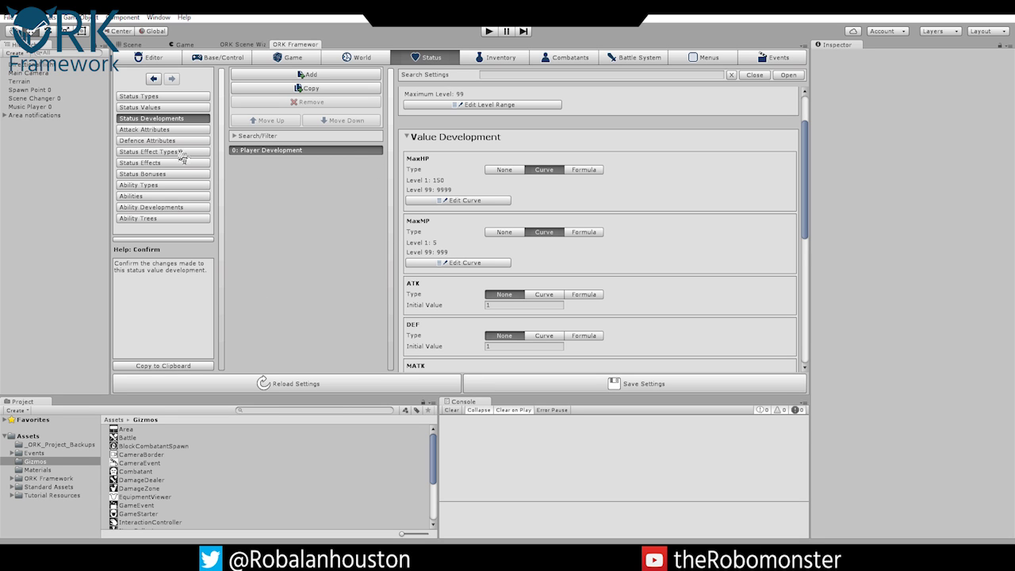
Regenerate the MaxMP curve with a start value of 50 and Ease In Quad interpolation, and accept it.
{"action": "scroll", "coordinate": [484, 236], "scroll_direction": "down", "scroll_amount": 3}
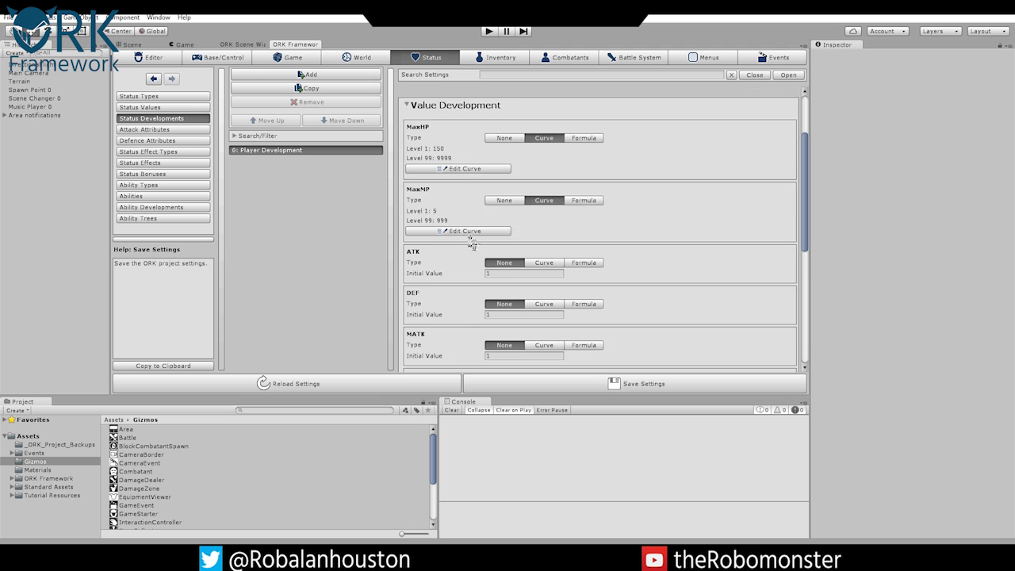
{"action": "left_click", "coordinate": [478, 199]}
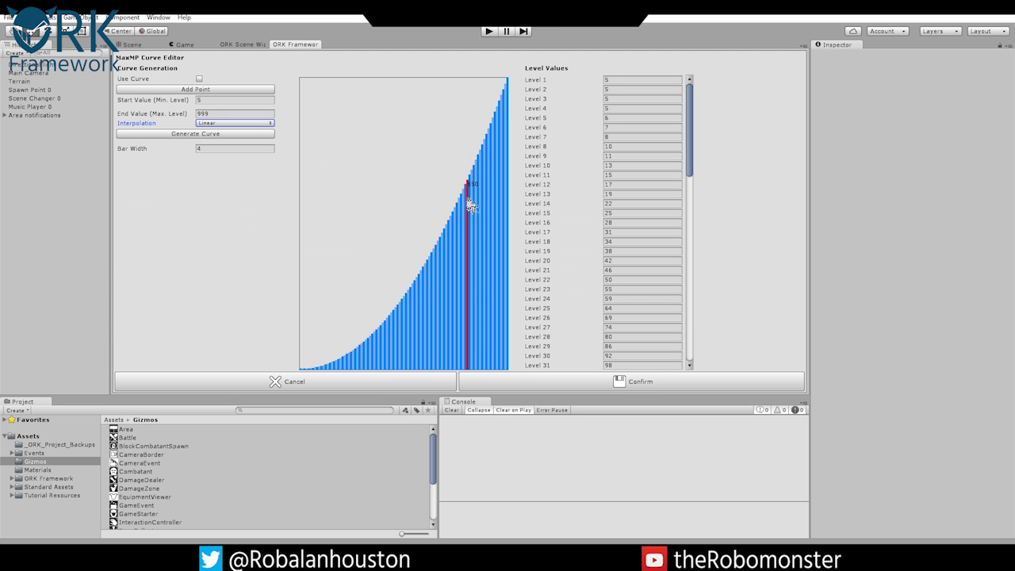
{"action": "left_click", "coordinate": [204, 100]}
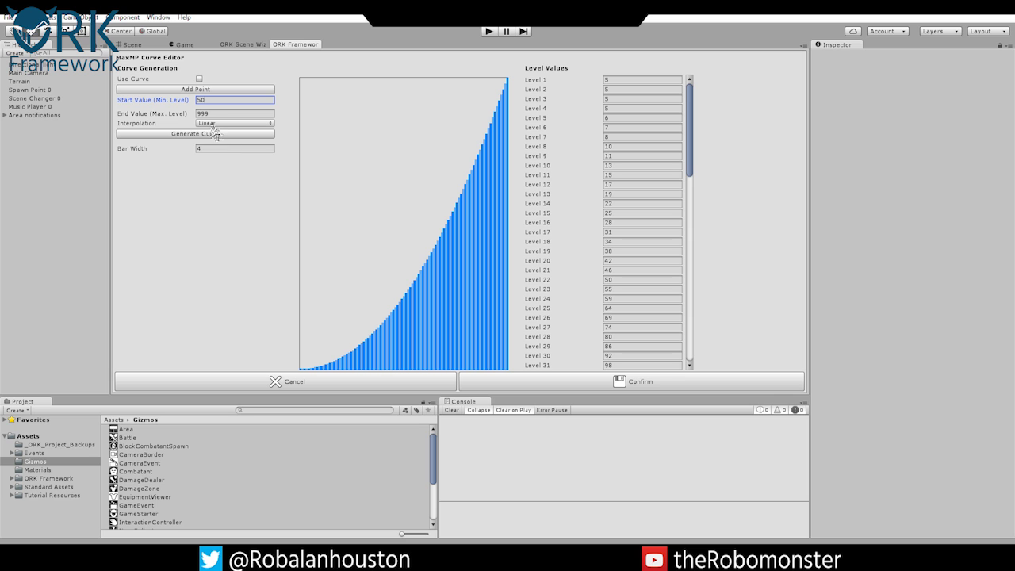
{"action": "left_click", "coordinate": [221, 124]}
{"action": "left_click", "coordinate": [230, 158]}
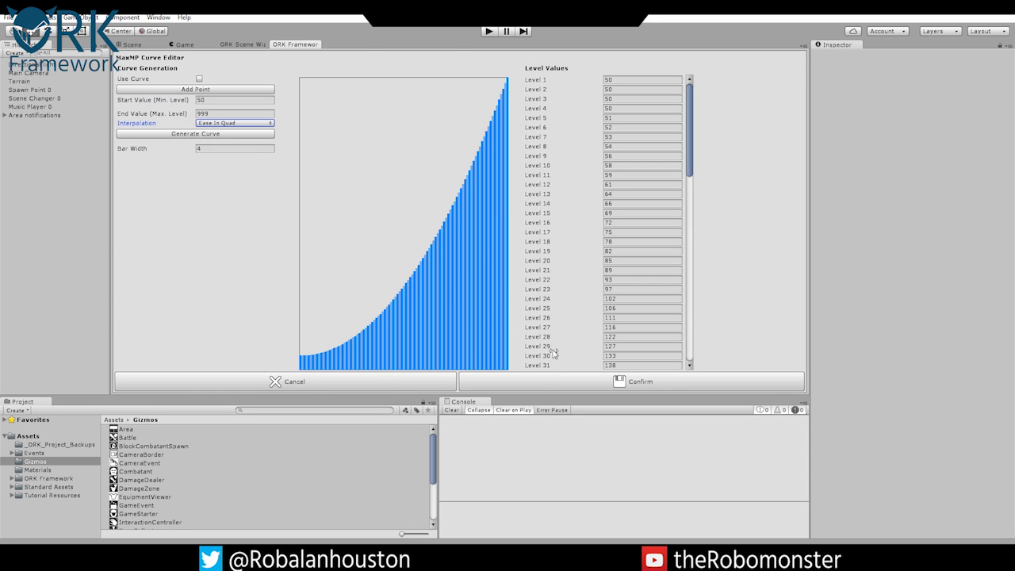
{"action": "left_click", "coordinate": [533, 389]}
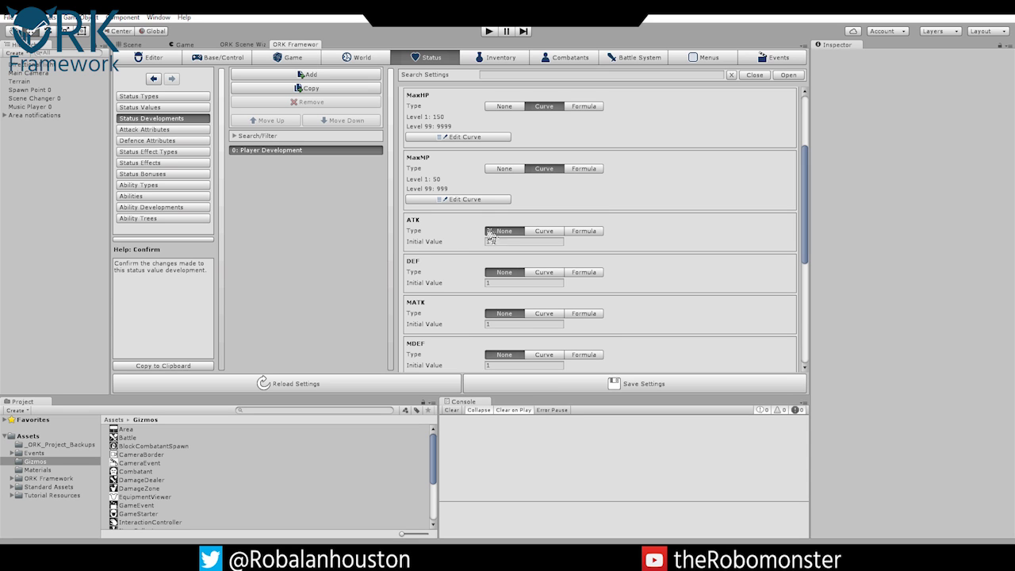
Switch the development type of ATK, DEF, MATK, MDEF, AGI and DEX to Curve.
{"action": "left_click", "coordinate": [542, 231]}
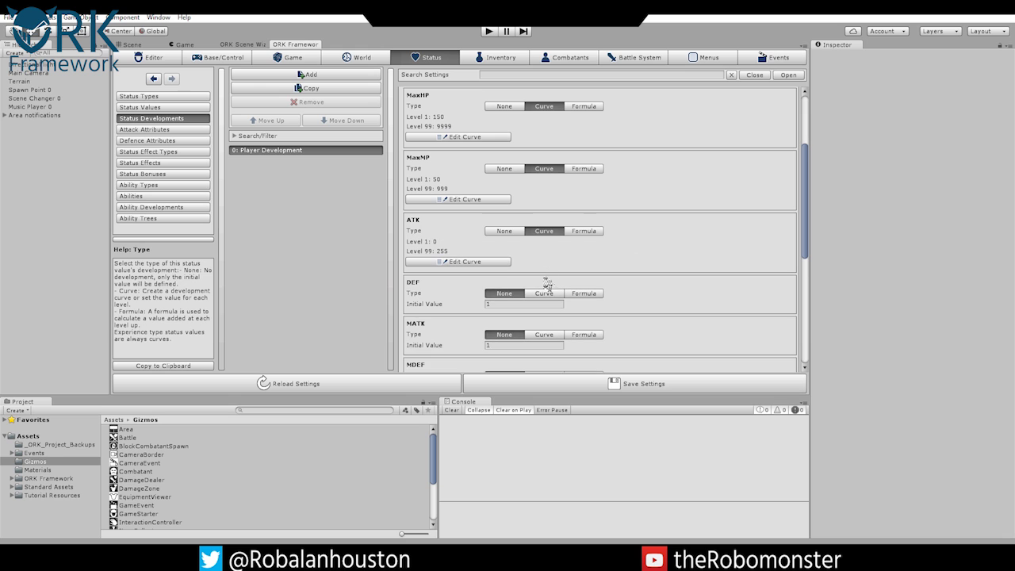
{"action": "left_click", "coordinate": [547, 294]}
{"action": "left_click", "coordinate": [545, 356]}
{"action": "scroll", "coordinate": [641, 303], "scroll_direction": "down", "scroll_amount": 4}
{"action": "left_click", "coordinate": [548, 229]}
{"action": "left_click", "coordinate": [546, 290]}
{"action": "left_click", "coordinate": [547, 356]}
{"action": "scroll", "coordinate": [636, 326], "scroll_direction": "up", "scroll_amount": 2}
{"action": "scroll", "coordinate": [634, 316], "scroll_direction": "down", "scroll_amount": 4}
Set the development type of DEX, AGI, MDEF and DEF back to None.
{"action": "left_click", "coordinate": [500, 289]}
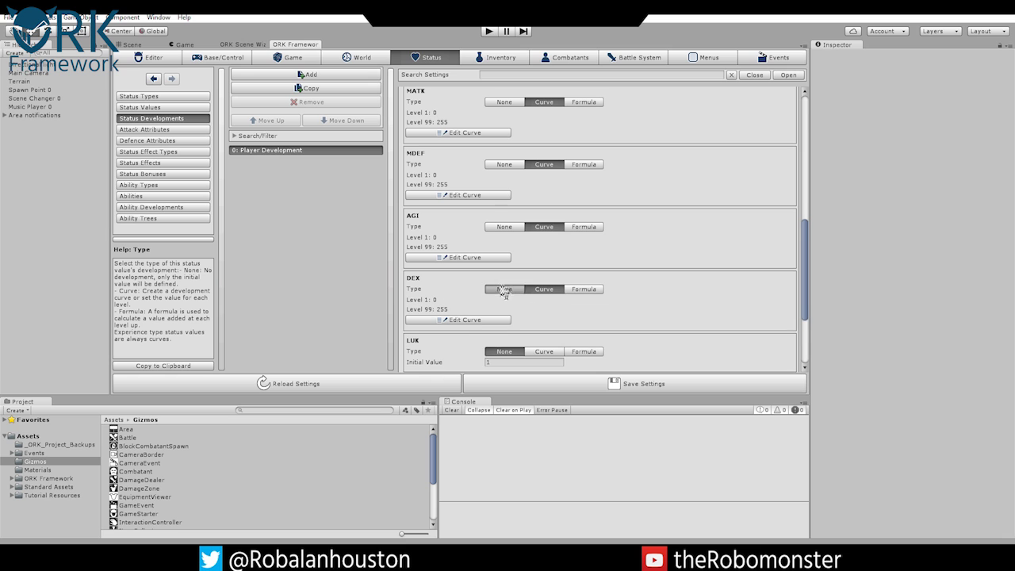
{"action": "left_click", "coordinate": [505, 229]}
{"action": "left_click", "coordinate": [510, 166]}
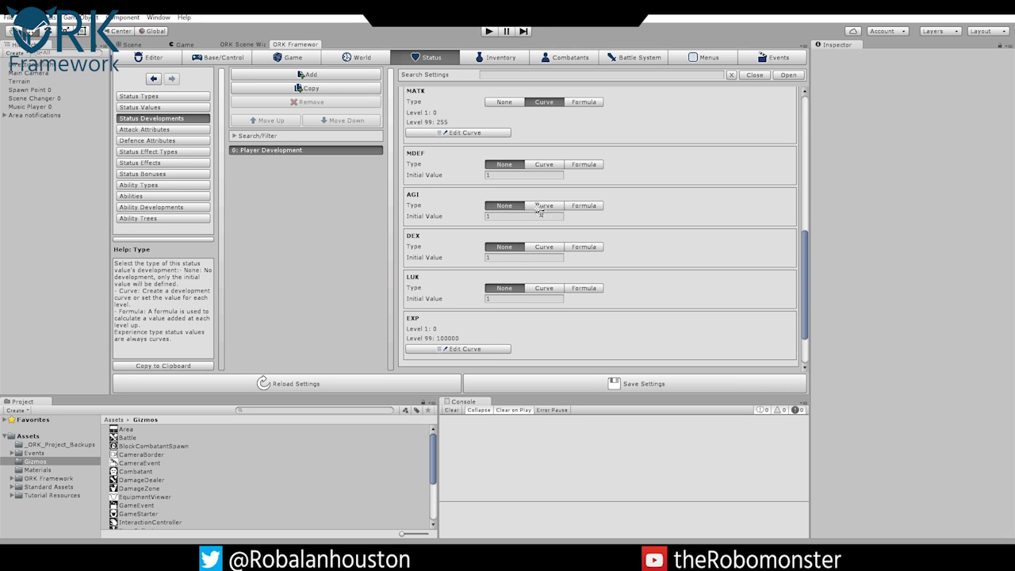
{"action": "scroll", "coordinate": [527, 210], "scroll_direction": "up", "scroll_amount": 4}
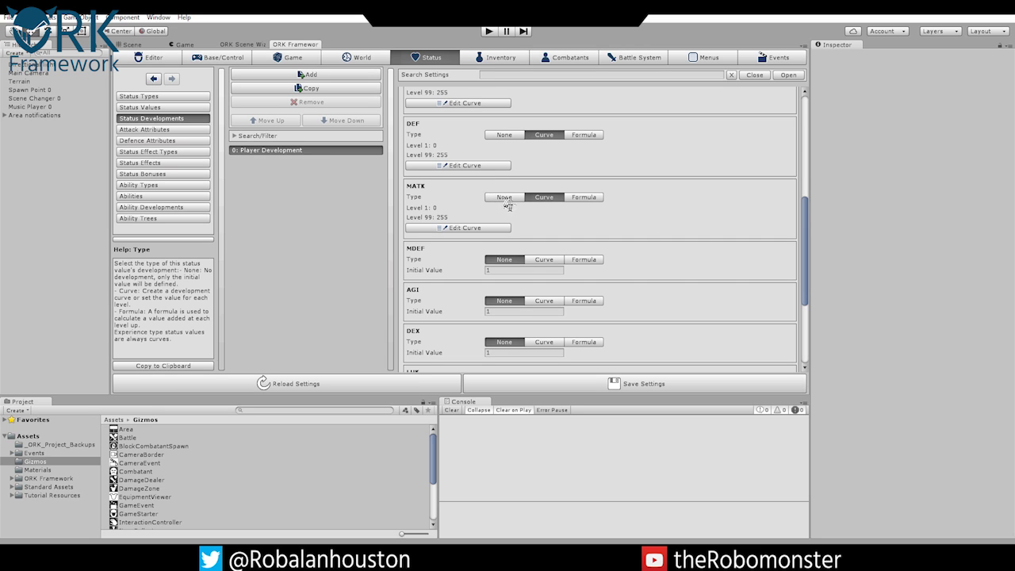
{"action": "scroll", "coordinate": [532, 230], "scroll_direction": "up", "scroll_amount": 7}
{"action": "left_click", "coordinate": [509, 292]}
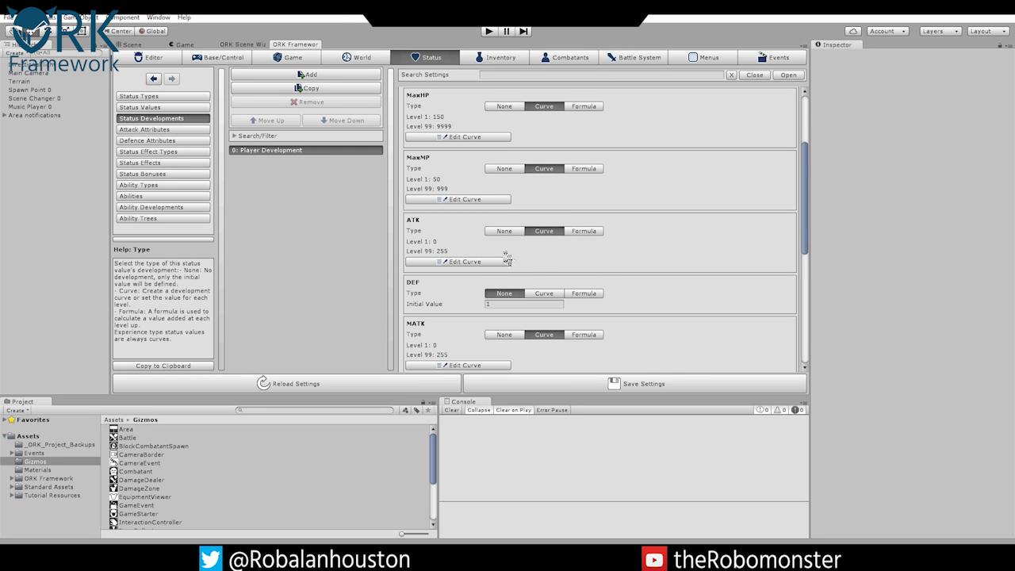
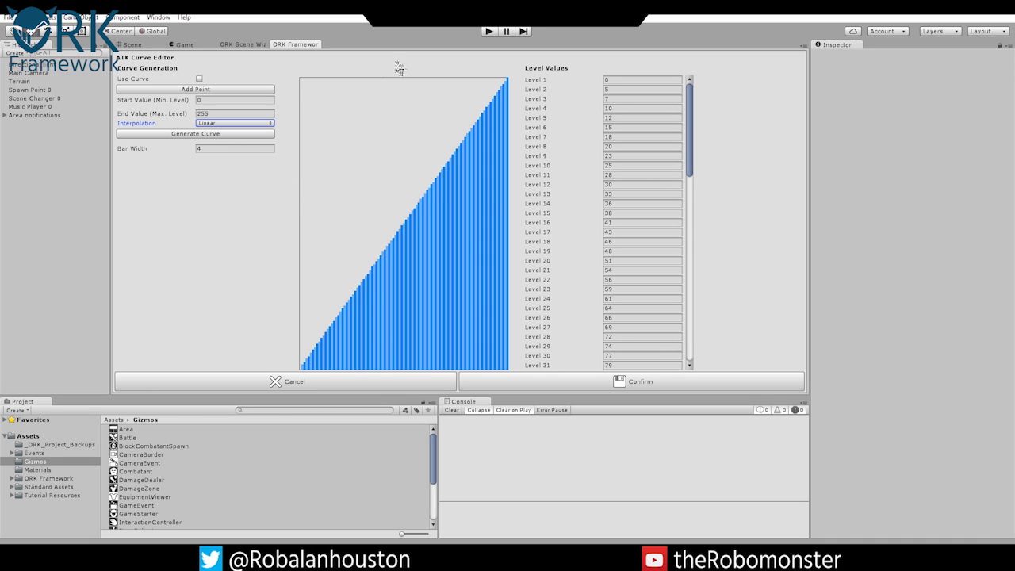
Generate the ATK curve with a start value of 15 and Ease In Quad interpolation, and accept it.
{"action": "left_click", "coordinate": [222, 102]}
{"action": "type", "text": "15"}
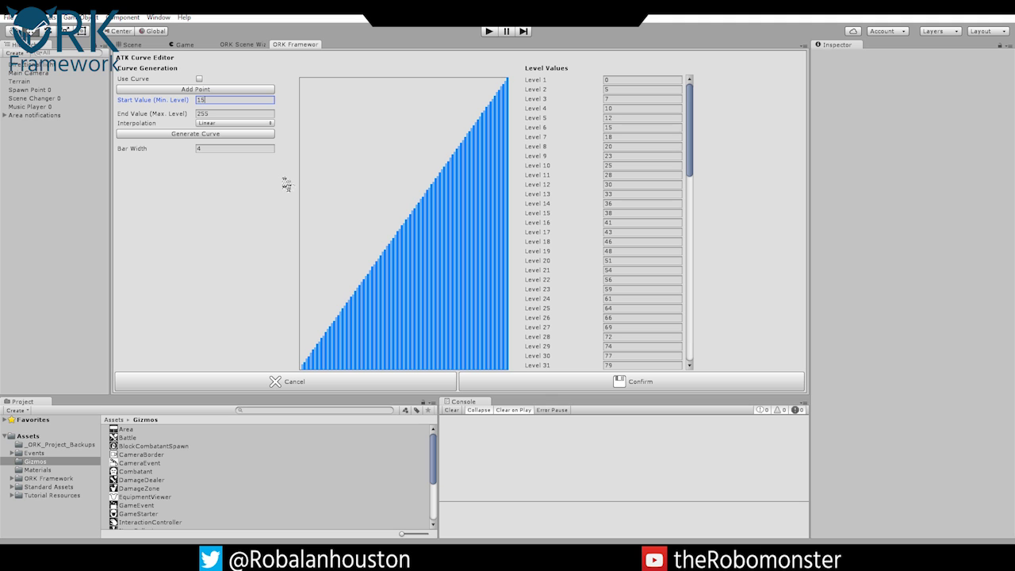
{"action": "left_click", "coordinate": [226, 123]}
{"action": "left_click", "coordinate": [210, 143]}
{"action": "left_click", "coordinate": [205, 135]}
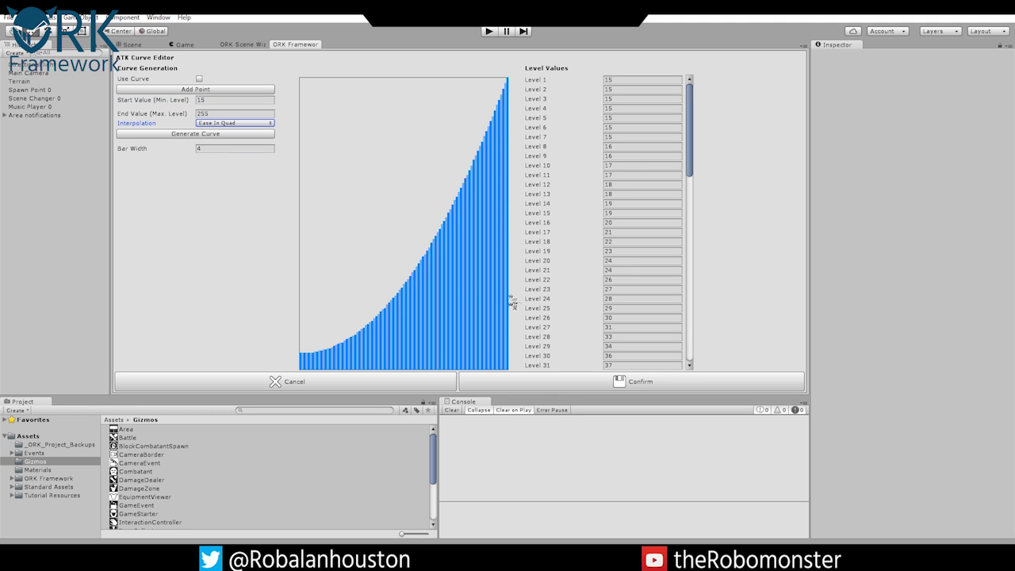
{"action": "left_click", "coordinate": [588, 388]}
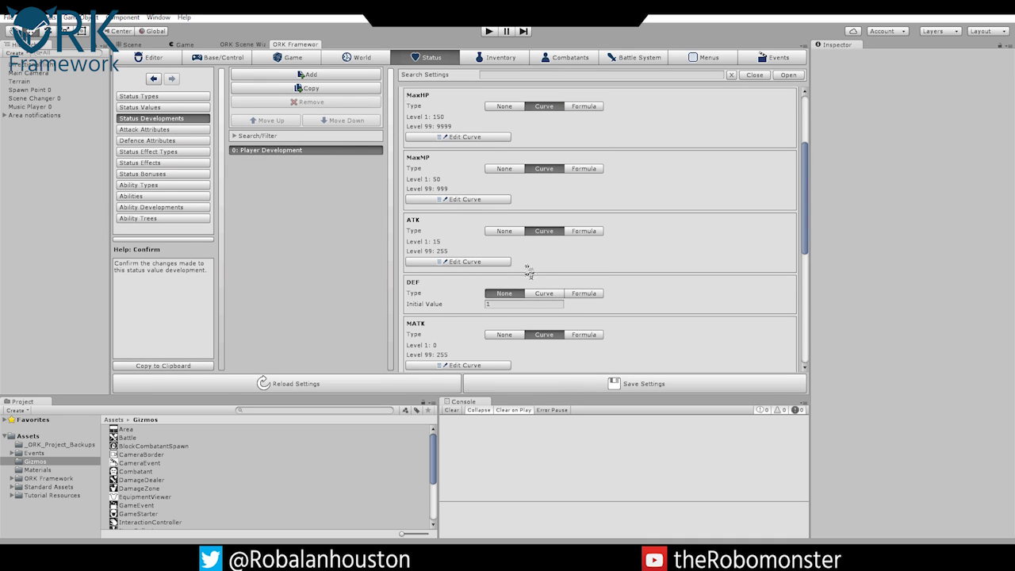
Switch DEF to Curve, generate its curve with a start value of 10 and Ease In Quad interpolation, and accept it.
{"action": "scroll", "coordinate": [528, 268], "scroll_direction": "down", "scroll_amount": 4}
{"action": "left_click", "coordinate": [531, 230]}
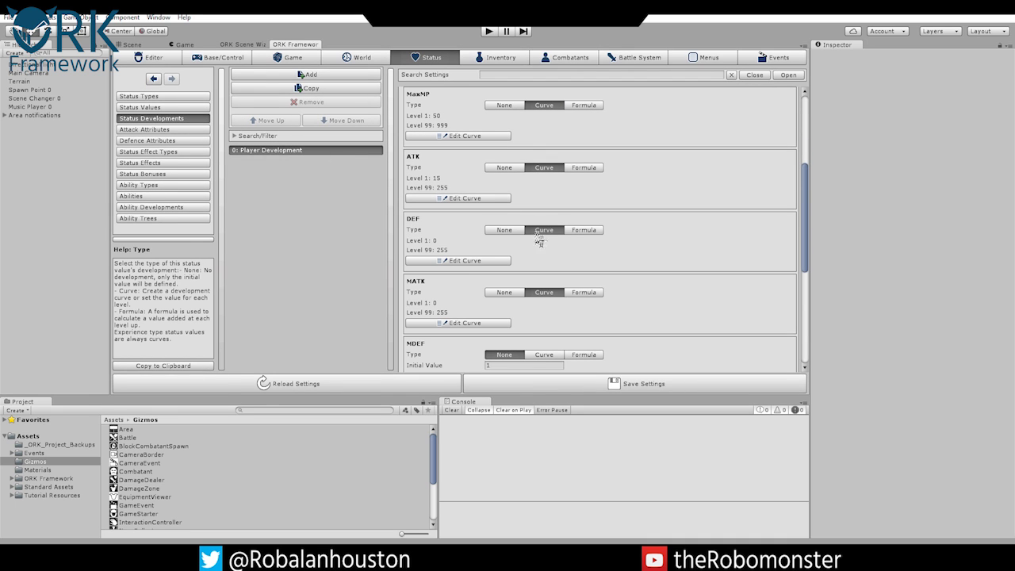
{"action": "left_click", "coordinate": [466, 264]}
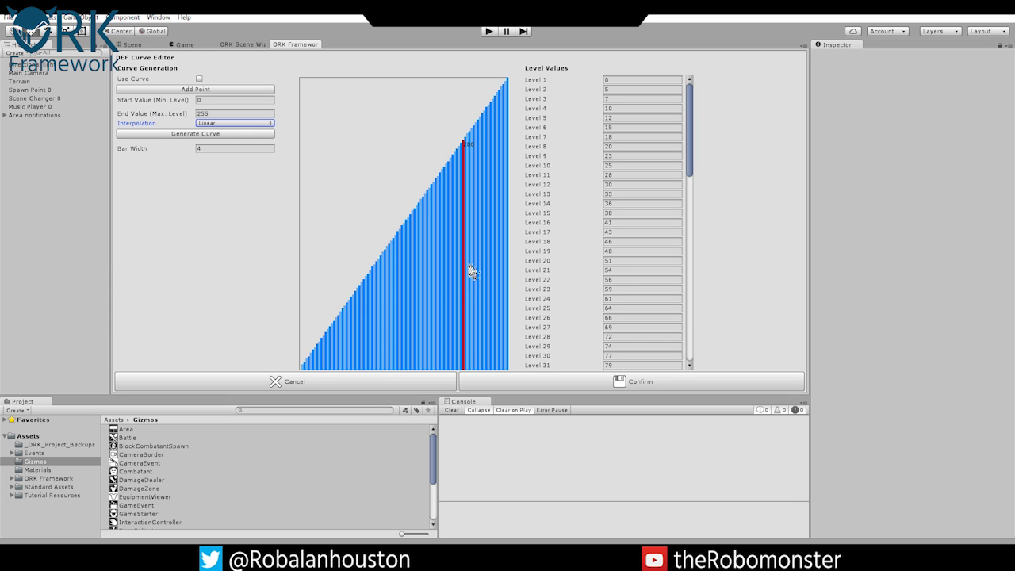
{"action": "left_click", "coordinate": [212, 100]}
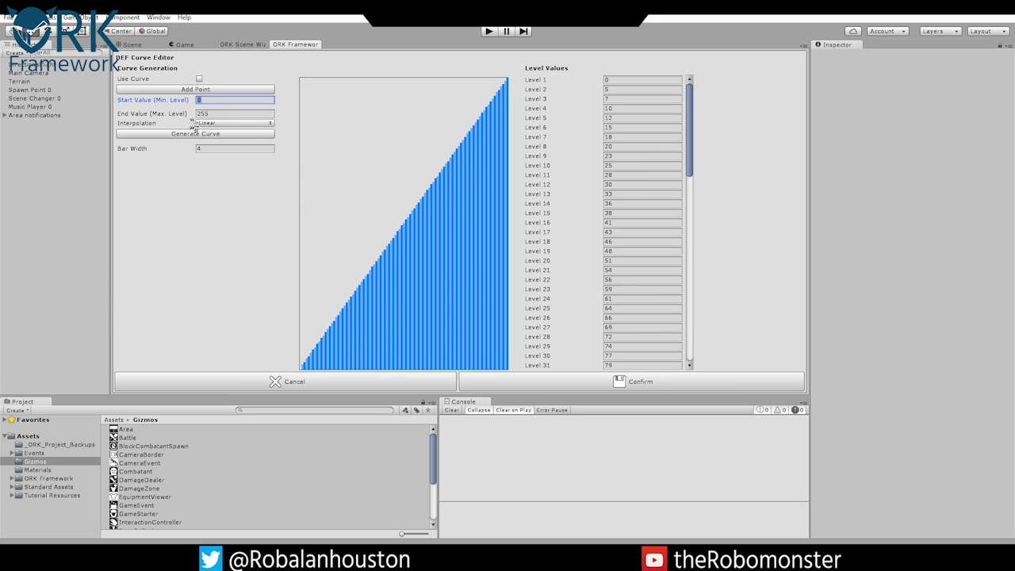
{"action": "left_click", "coordinate": [246, 123]}
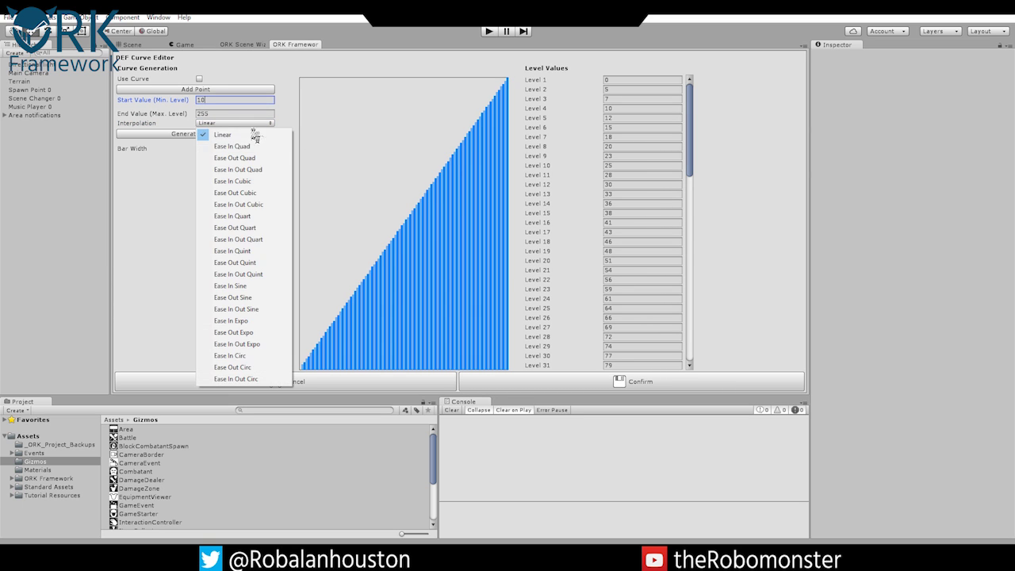
{"action": "left_click", "coordinate": [199, 141]}
{"action": "left_click", "coordinate": [196, 134]}
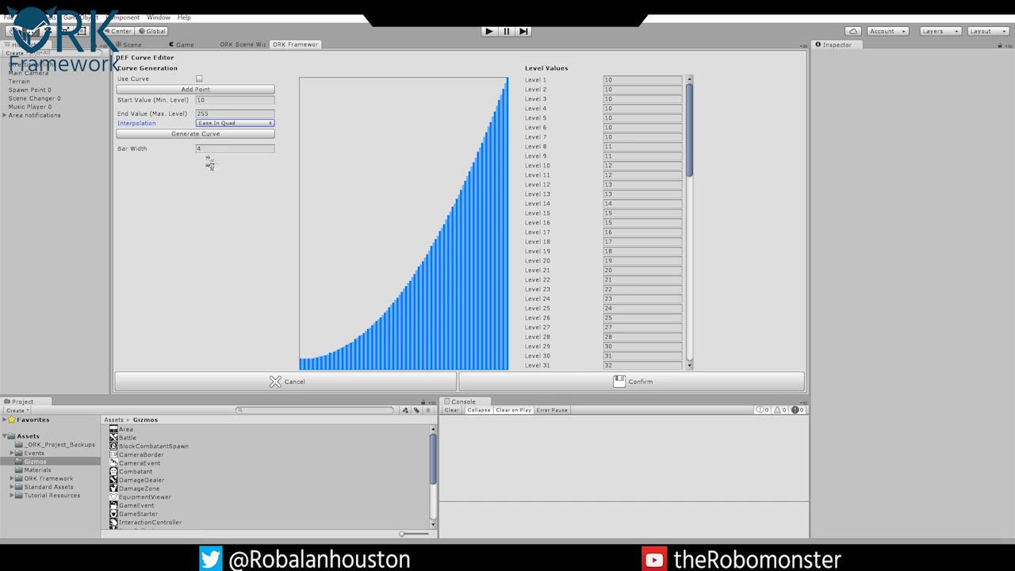
{"action": "left_click", "coordinate": [633, 384]}
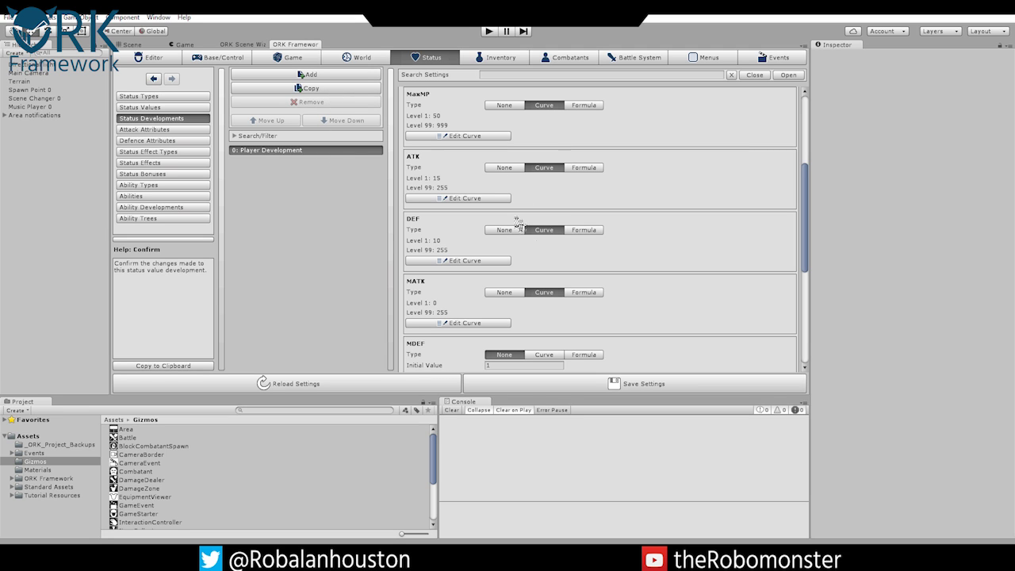
{"action": "left_click", "coordinate": [544, 355]}
{"action": "scroll", "coordinate": [552, 301], "scroll_direction": "down", "scroll_amount": 2}
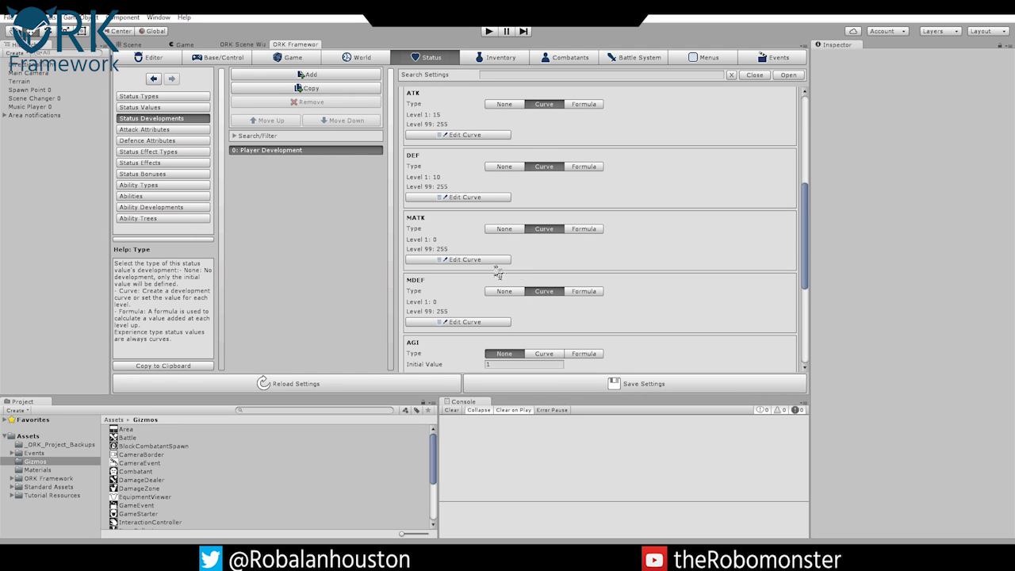
{"action": "left_click", "coordinate": [505, 291]}
Generate the MATK curve with start value 3, end value 150 and Ease In Quad interpolation, and accept it.
{"action": "left_click", "coordinate": [466, 261]}
{"action": "key", "text": "Tab"}
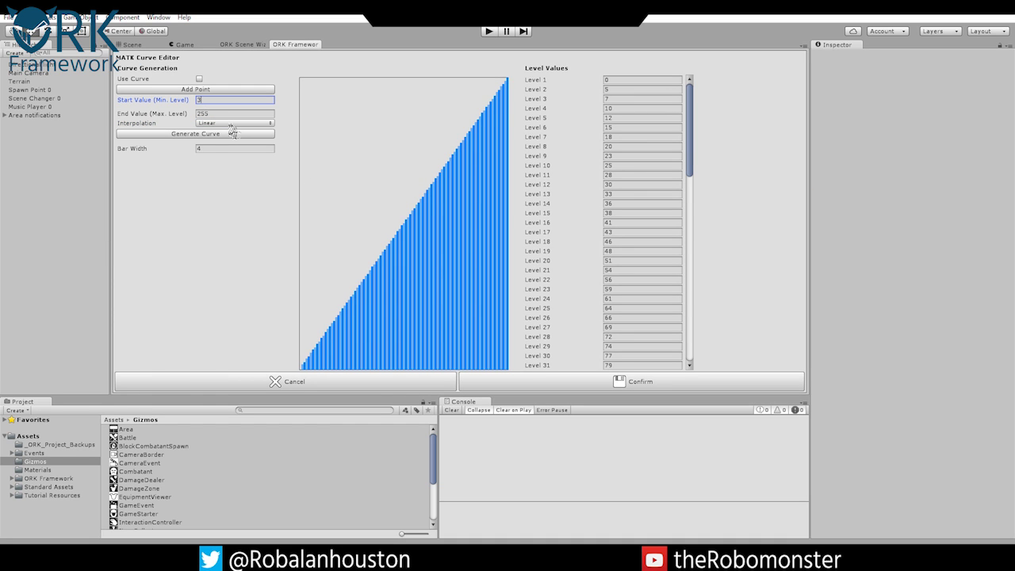
{"action": "key", "text": "Tab"}
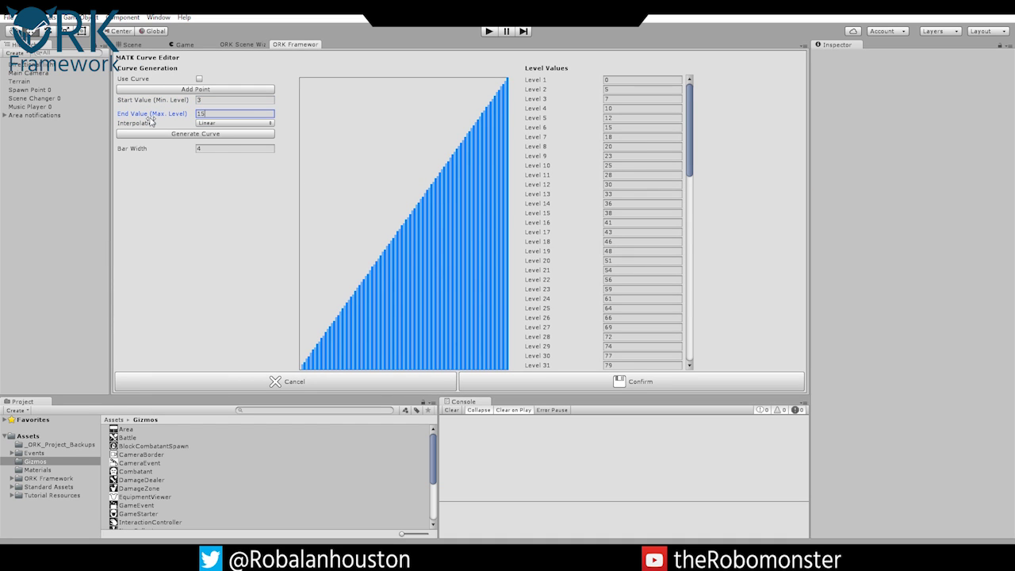
{"action": "left_click", "coordinate": [235, 123]}
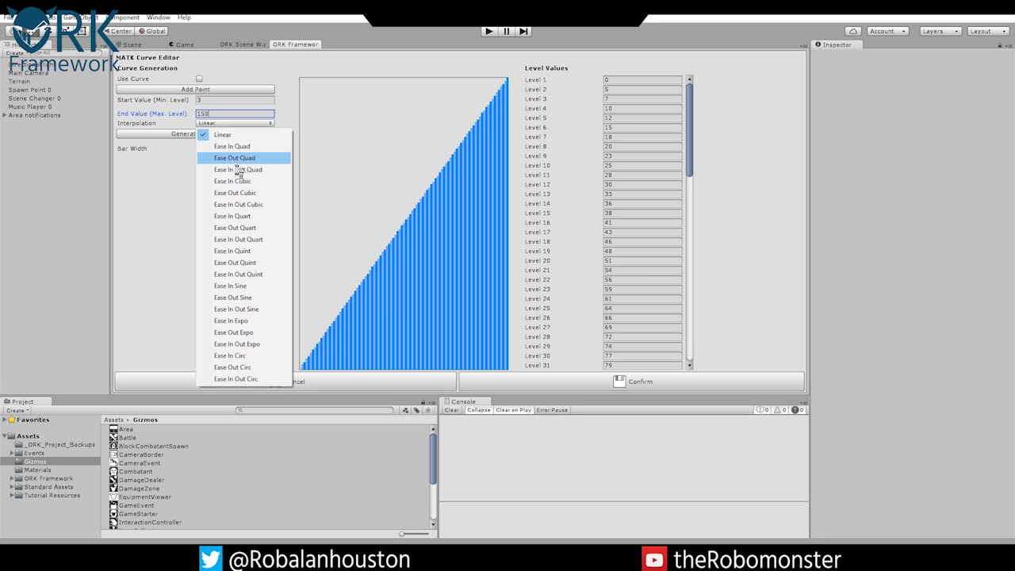
{"action": "left_click", "coordinate": [223, 147]}
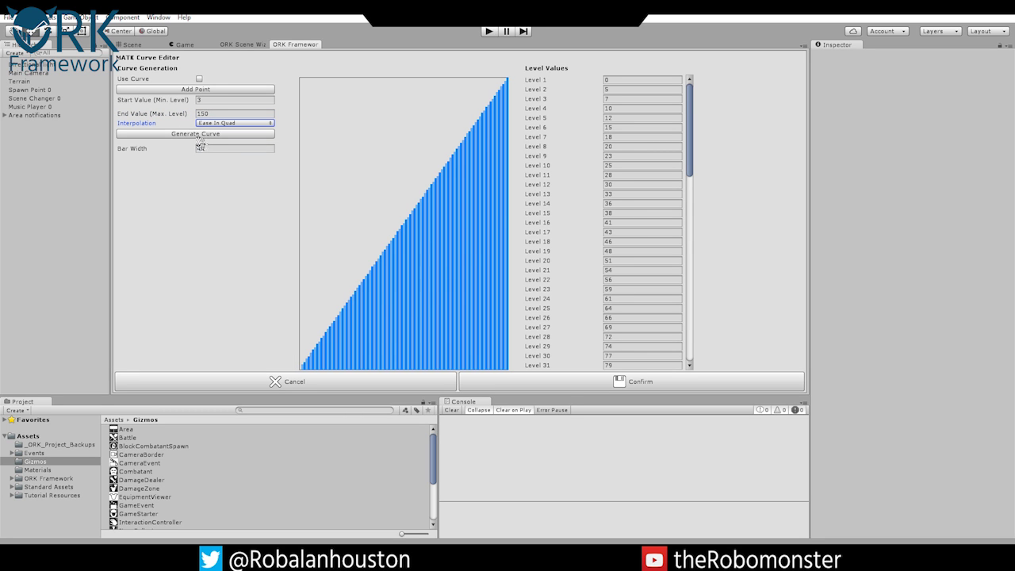
{"action": "left_click", "coordinate": [200, 135]}
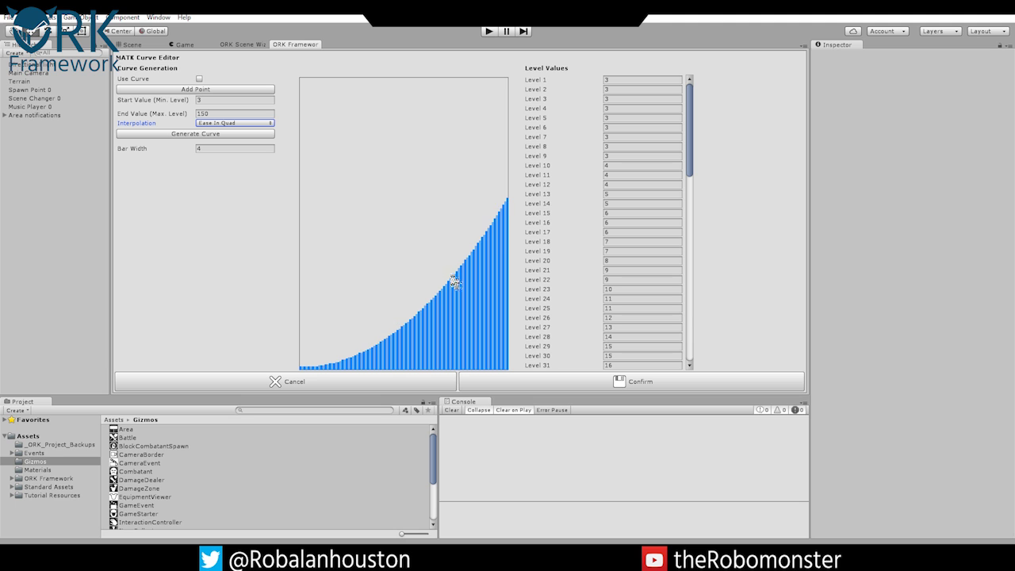
{"action": "left_click", "coordinate": [585, 381]}
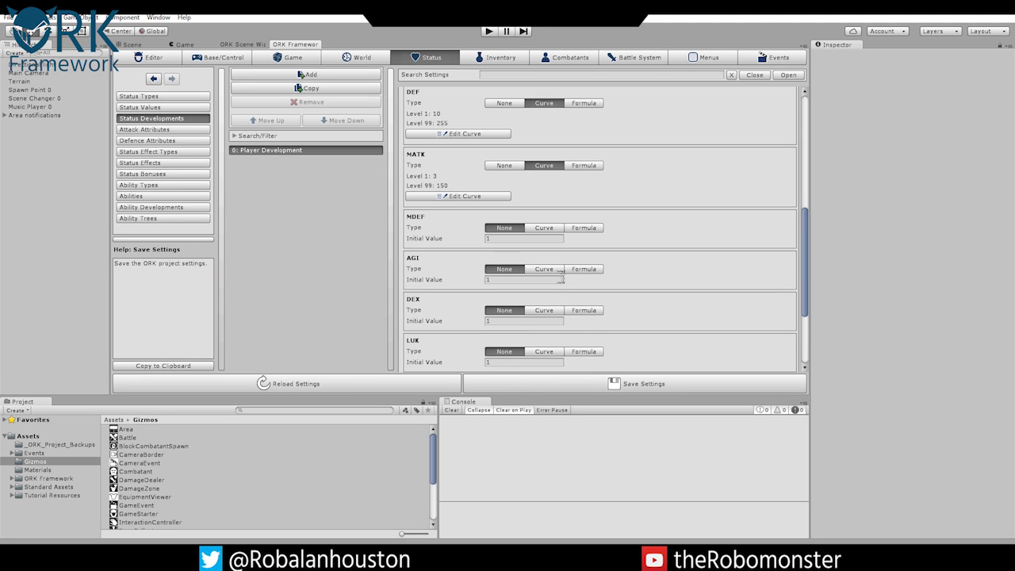
Switch MDEF to Curve, generate its curve with start value 5 and end value 180, and accept it.
{"action": "left_click", "coordinate": [550, 229]}
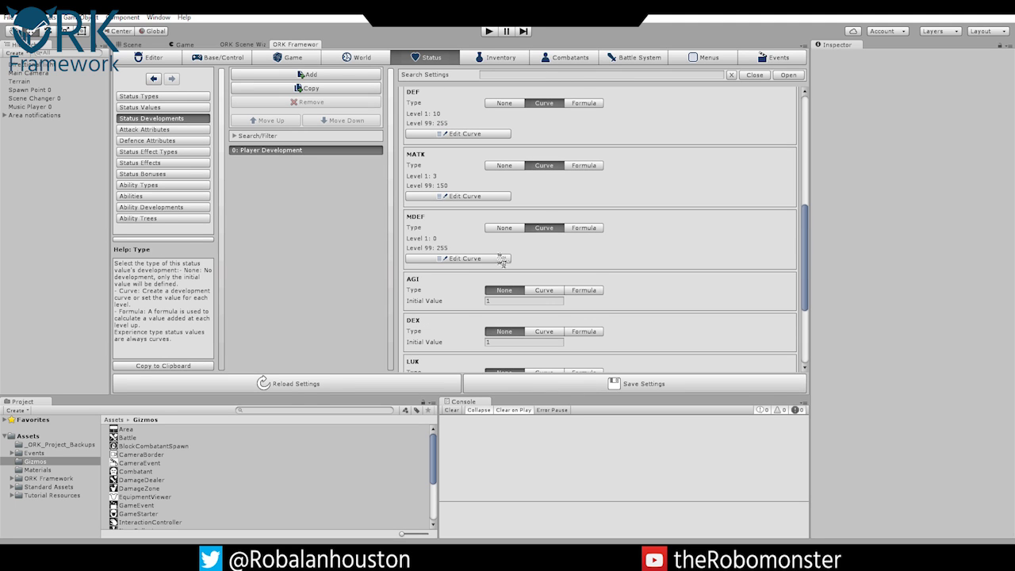
{"action": "left_click", "coordinate": [490, 260]}
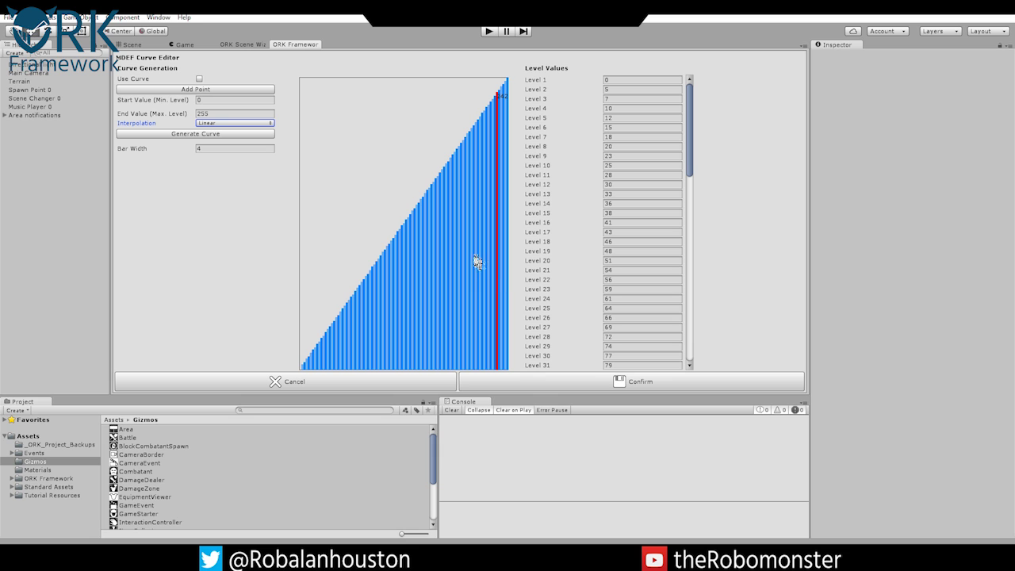
{"action": "left_click", "coordinate": [212, 100]}
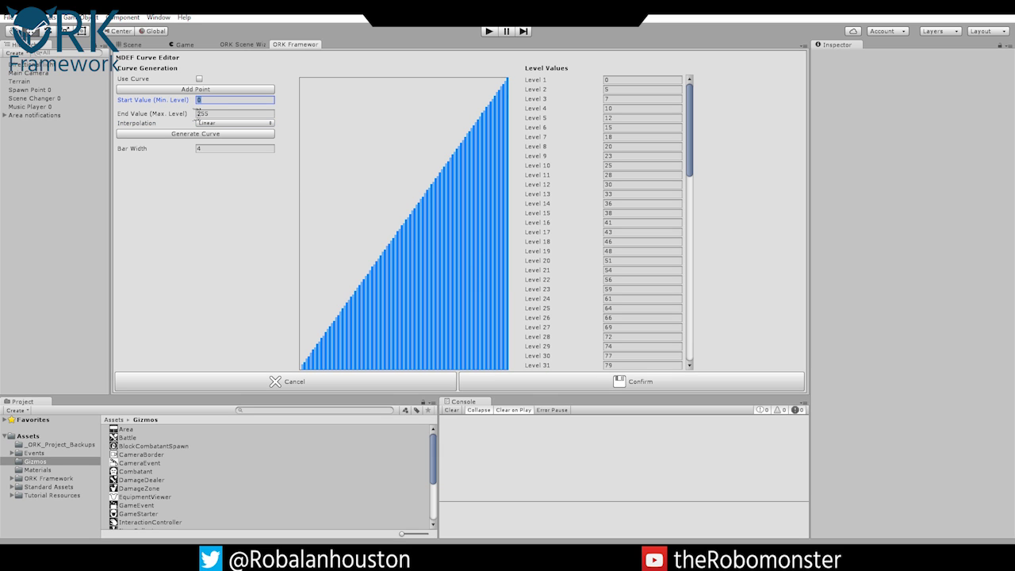
{"action": "left_click", "coordinate": [199, 113]}
{"action": "type", "text": "2"}
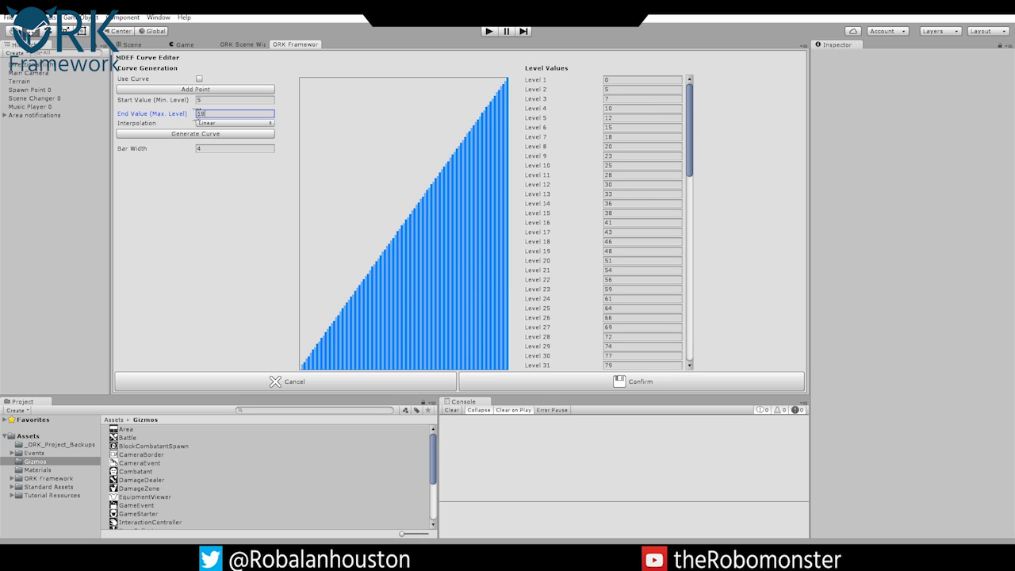
{"action": "left_click", "coordinate": [212, 124]}
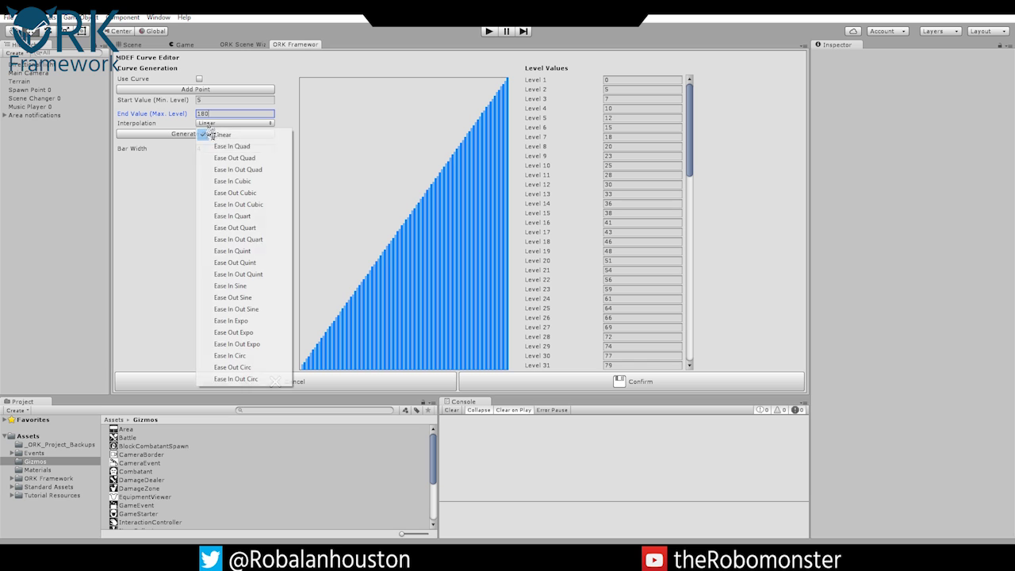
{"action": "left_click", "coordinate": [224, 140]}
{"action": "left_click", "coordinate": [193, 134]}
{"action": "left_click", "coordinate": [584, 383]}
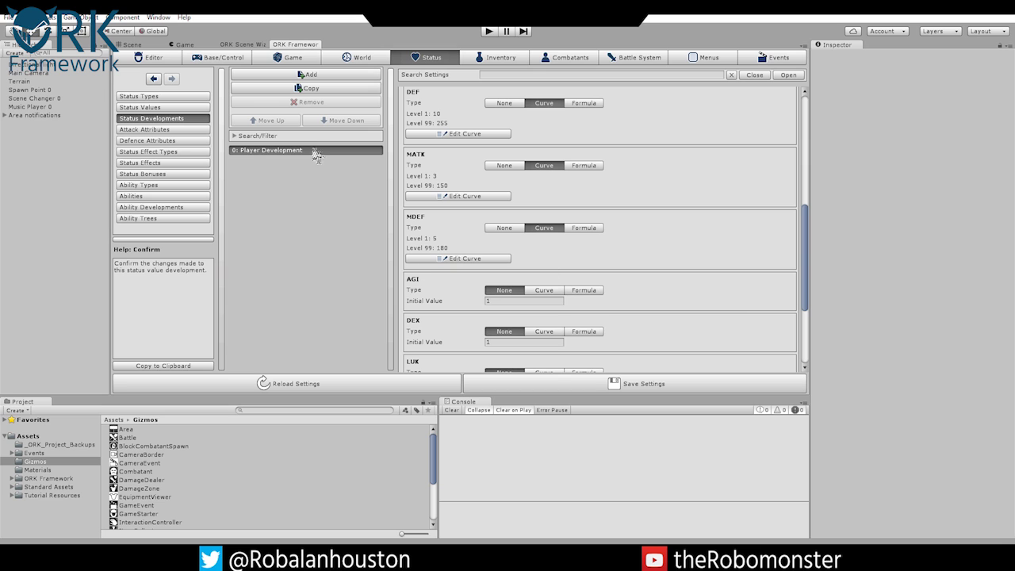
Switch AGI to Curve, generate its curve with start value 12, end value 220 and Ease In Quad interpolation, and accept it.
{"action": "left_click", "coordinate": [541, 291]}
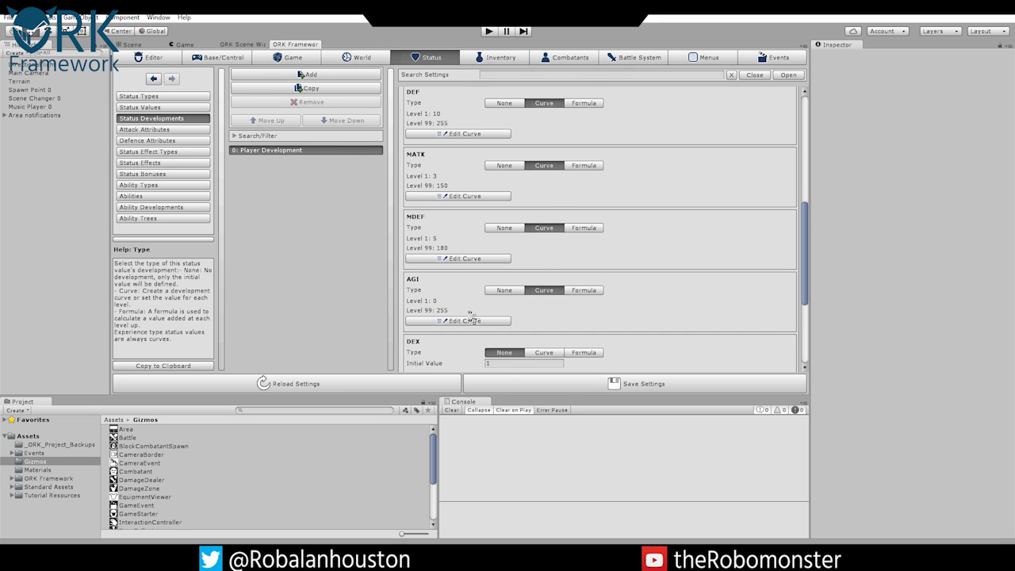
{"action": "left_click", "coordinate": [473, 320]}
{"action": "left_click", "coordinate": [210, 101]}
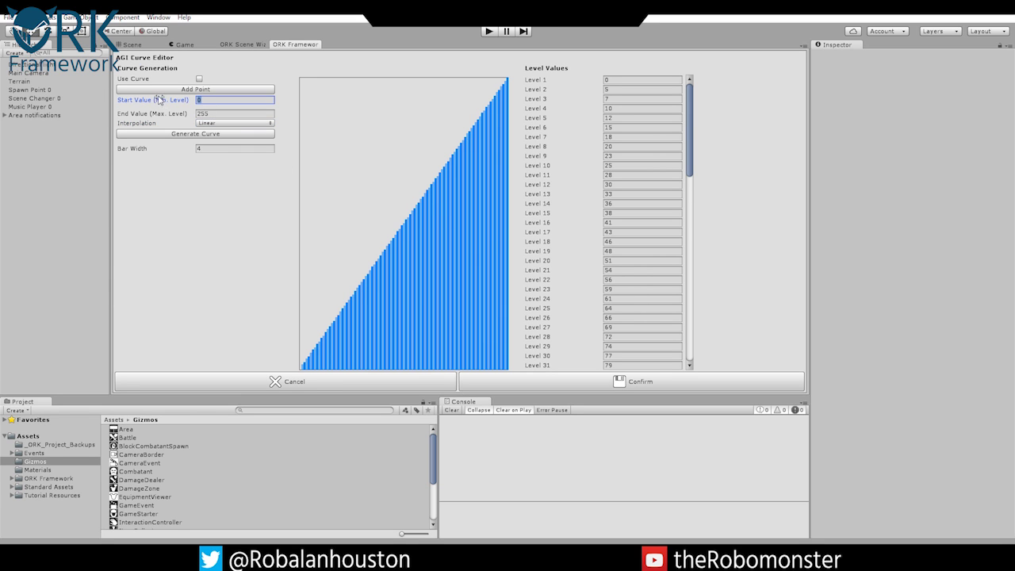
{"action": "left_click", "coordinate": [192, 116]}
{"action": "type", "text": "220"}
{"action": "key", "text": "Tab"}
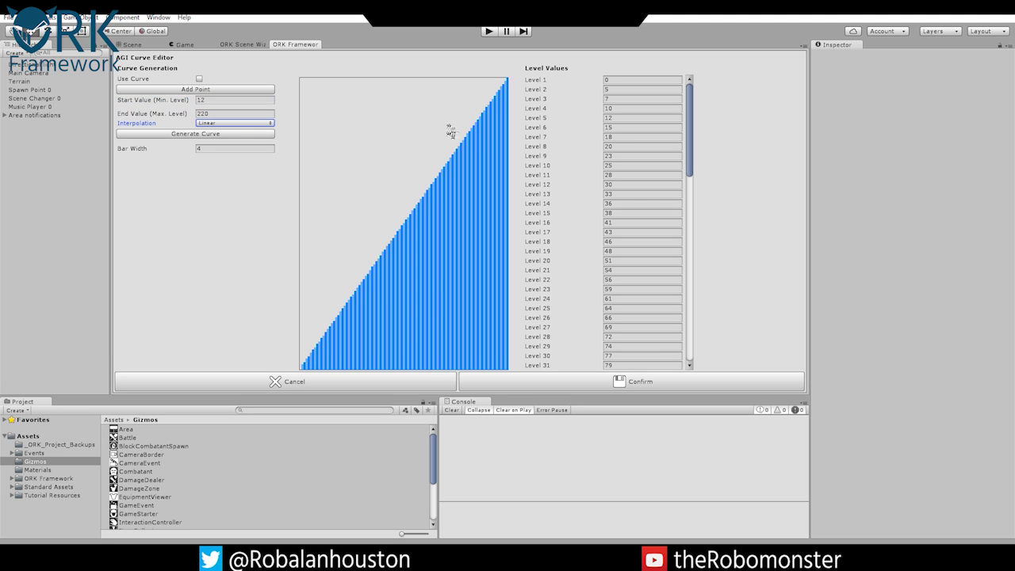
{"action": "left_click", "coordinate": [248, 124]}
{"action": "left_click", "coordinate": [249, 148]}
{"action": "left_click", "coordinate": [197, 135]}
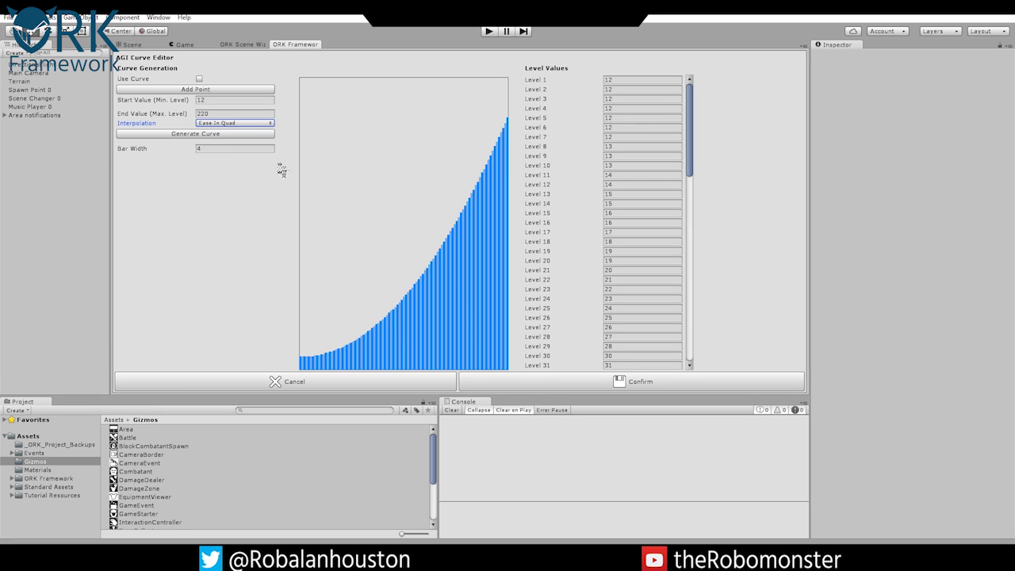
{"action": "left_click", "coordinate": [510, 381]}
Switch DEX to Curve, generate its curve with a start value of 20 and Ease In Quad interpolation, and accept it.
{"action": "left_click", "coordinate": [549, 290]}
{"action": "left_click", "coordinate": [496, 322]}
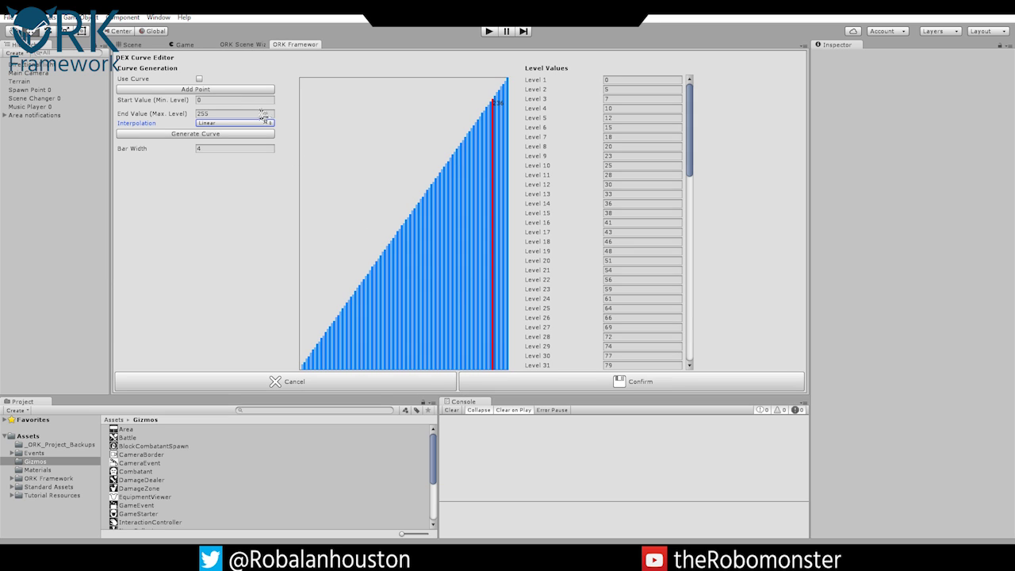
{"action": "left_click", "coordinate": [225, 101]}
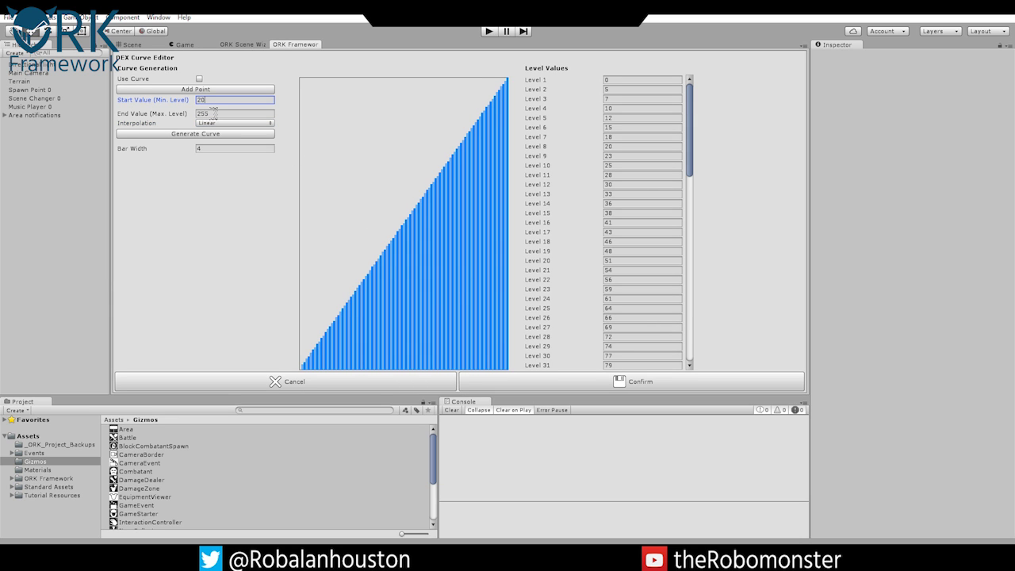
{"action": "left_click", "coordinate": [232, 123]}
{"action": "left_click", "coordinate": [226, 143]}
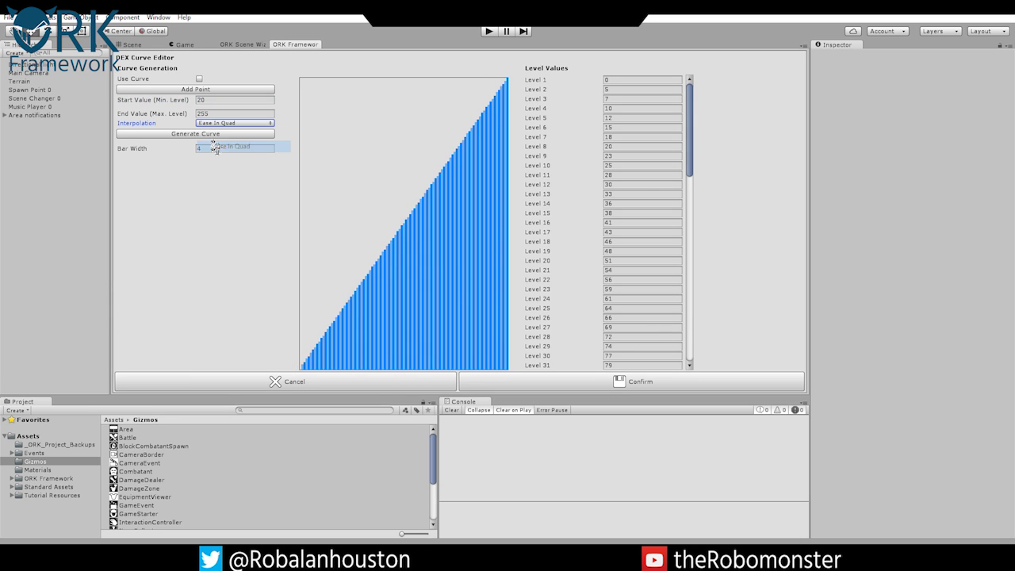
{"action": "left_click", "coordinate": [206, 134]}
{"action": "left_click", "coordinate": [520, 387]}
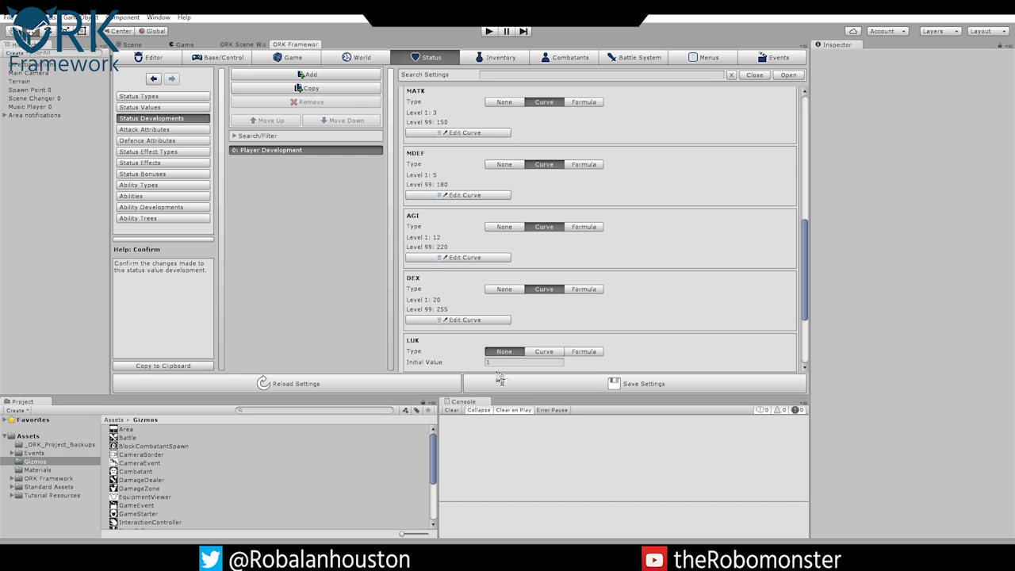
Switch LUK to Curve, generate its curve with start value 2, end value 175 and Ease In Quad interpolation, and accept it.
{"action": "scroll", "coordinate": [449, 269], "scroll_direction": "down", "scroll_amount": 3}
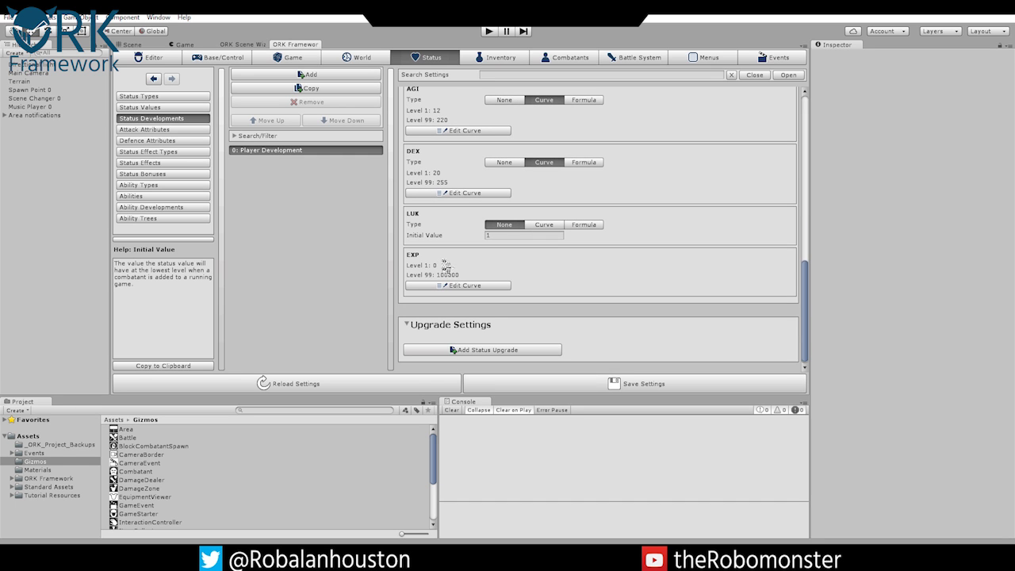
{"action": "left_click", "coordinate": [535, 226]}
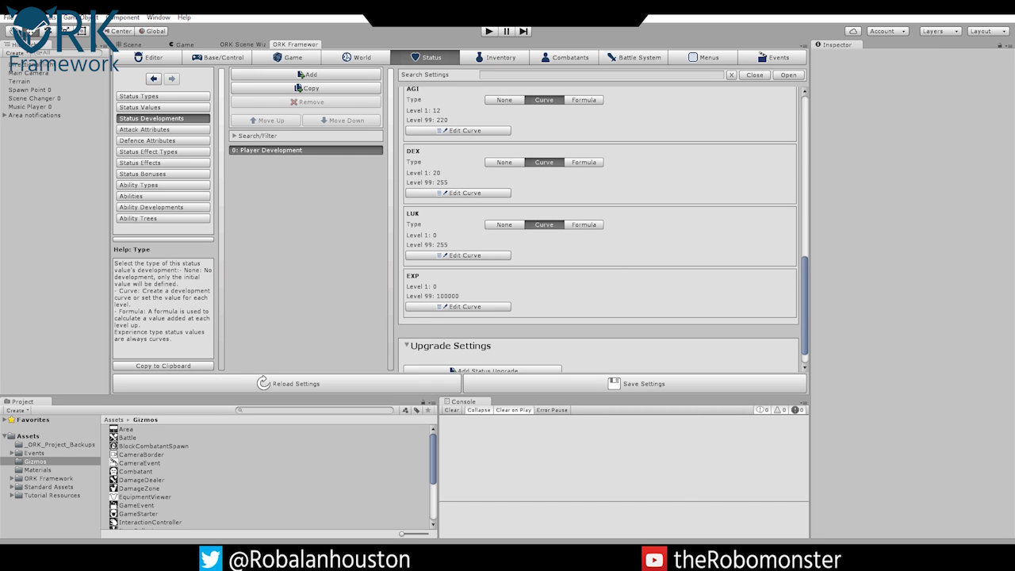
{"action": "left_click", "coordinate": [492, 256]}
{"action": "left_click", "coordinate": [226, 100]}
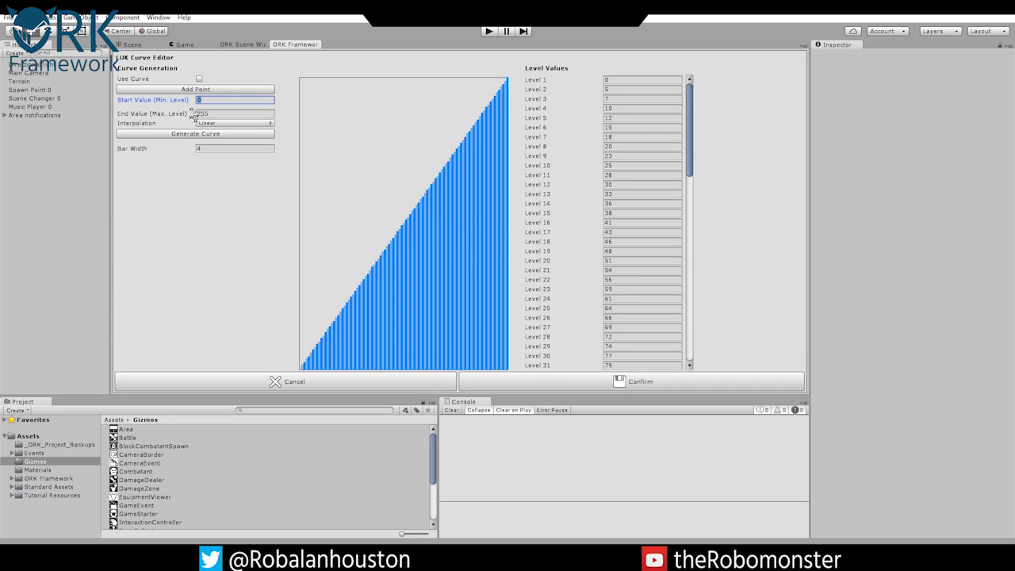
{"action": "key", "text": "Tab"}
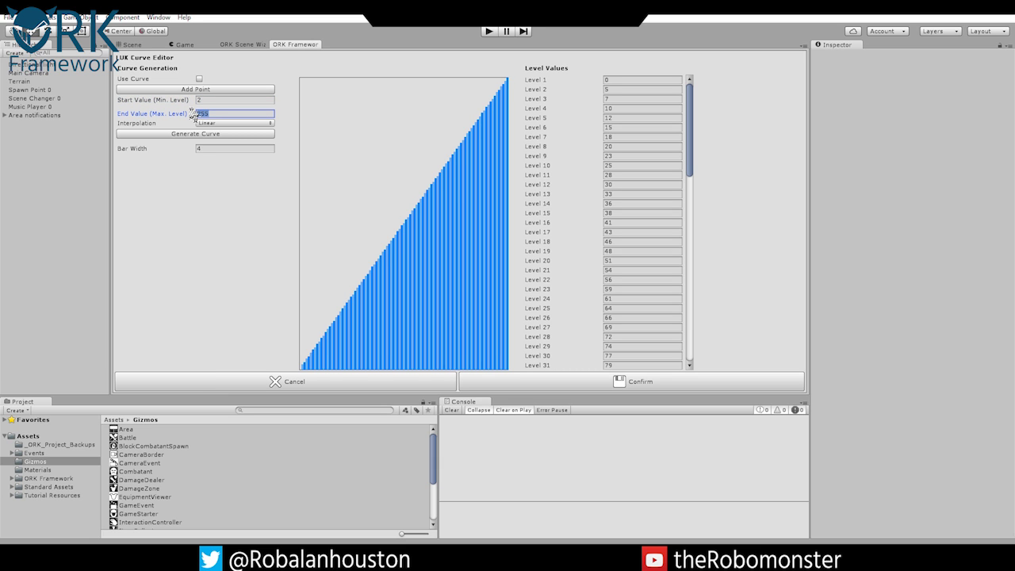
{"action": "left_click", "coordinate": [242, 124]}
{"action": "left_click", "coordinate": [238, 145]}
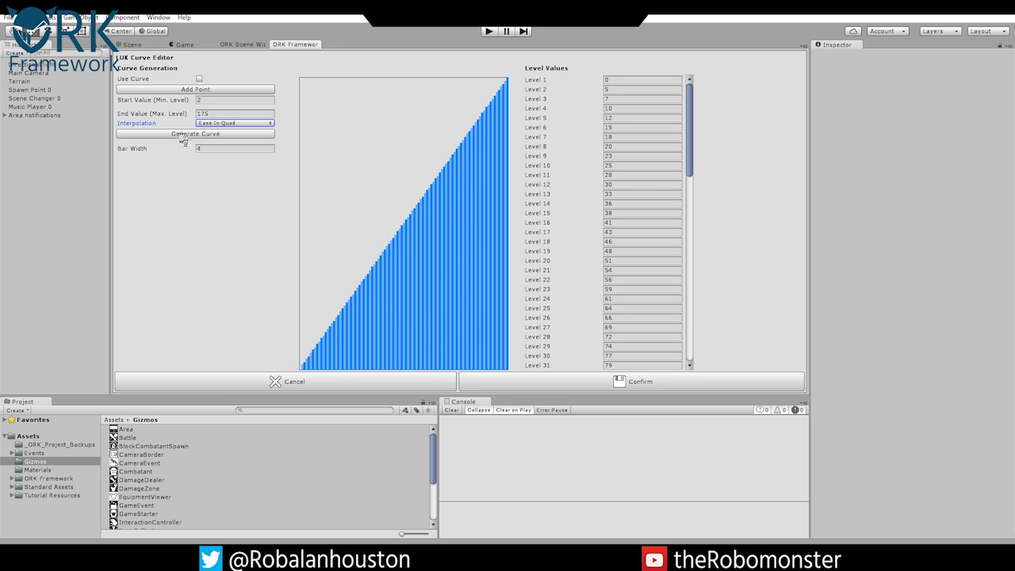
{"action": "left_click", "coordinate": [182, 135]}
{"action": "left_click", "coordinate": [516, 383]}
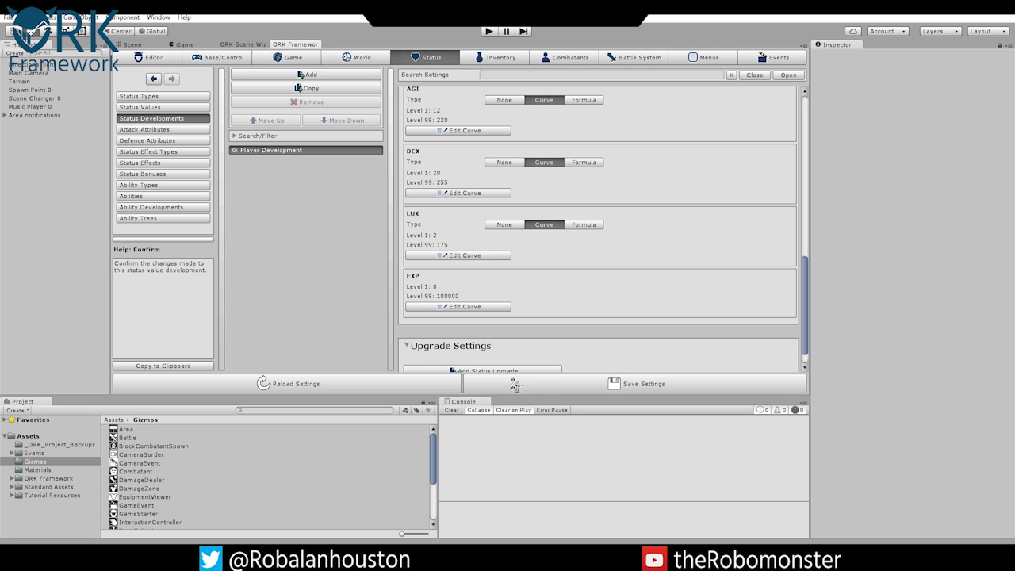
Open the EXP curve for editing and generate it with Ease In Quad interpolation.
{"action": "left_click", "coordinate": [473, 306]}
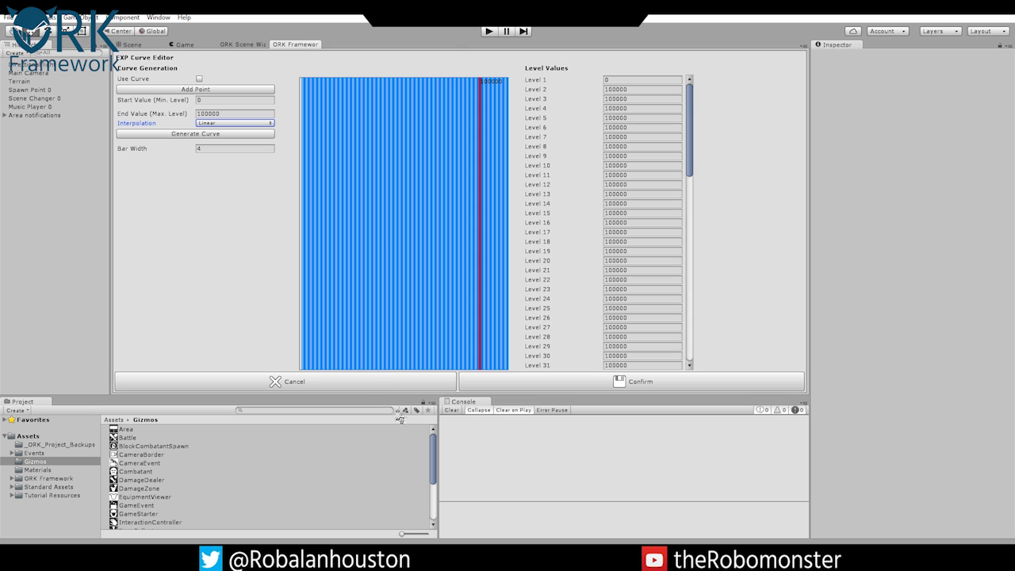
{"action": "left_click", "coordinate": [371, 389]}
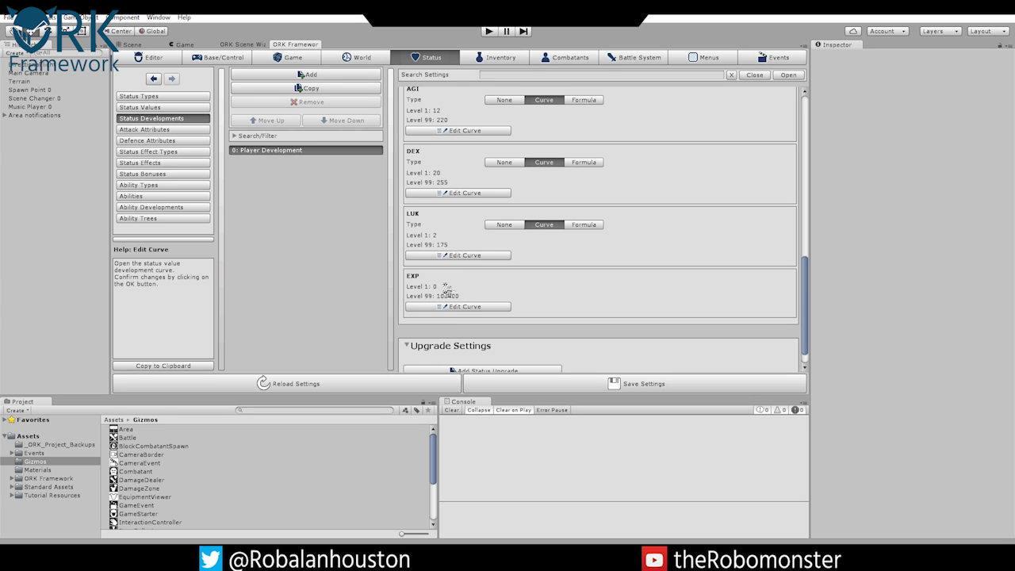
{"action": "left_click", "coordinate": [459, 306]}
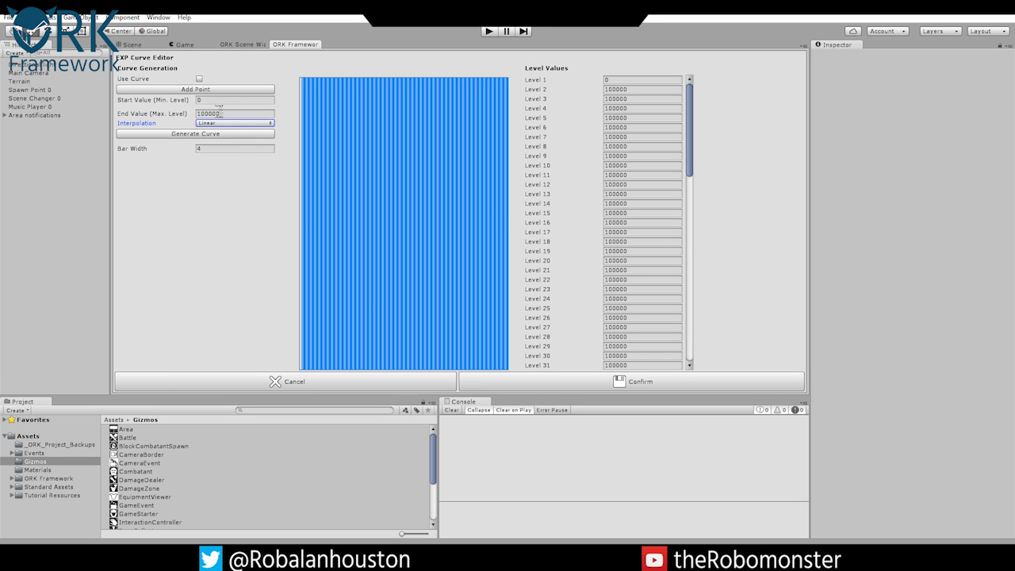
{"action": "left_click", "coordinate": [230, 124]}
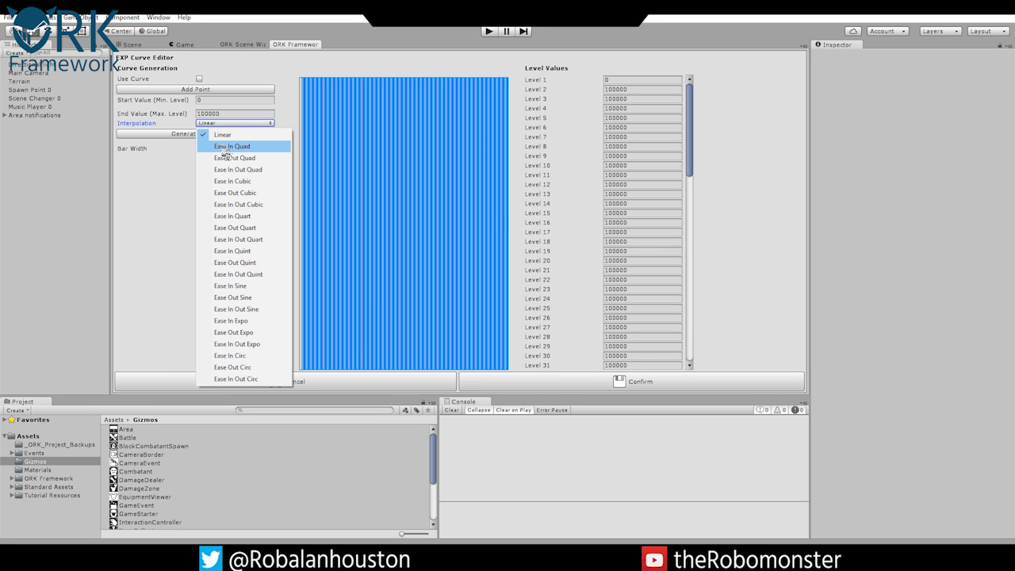
{"action": "left_click", "coordinate": [218, 144]}
{"action": "left_click", "coordinate": [210, 136]}
Try generating the EXP curve with Ease Out Expo interpolation.
{"action": "left_click", "coordinate": [235, 124]}
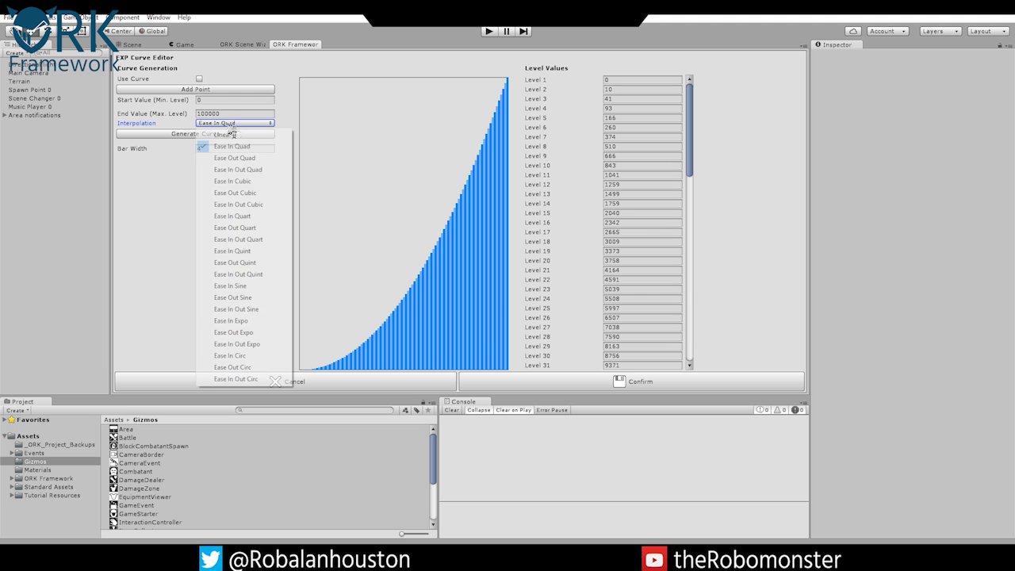
{"action": "left_click", "coordinate": [238, 332]}
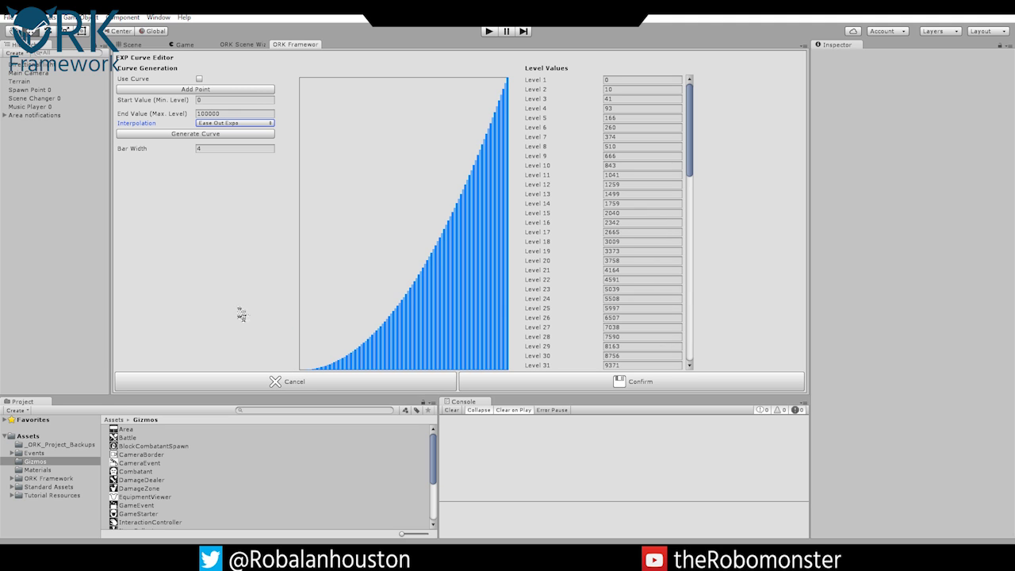
{"action": "left_click", "coordinate": [215, 134]}
Try generating the EXP curve with Ease In Out Circ interpolation and examine its values around level 50.
{"action": "left_click", "coordinate": [225, 124]}
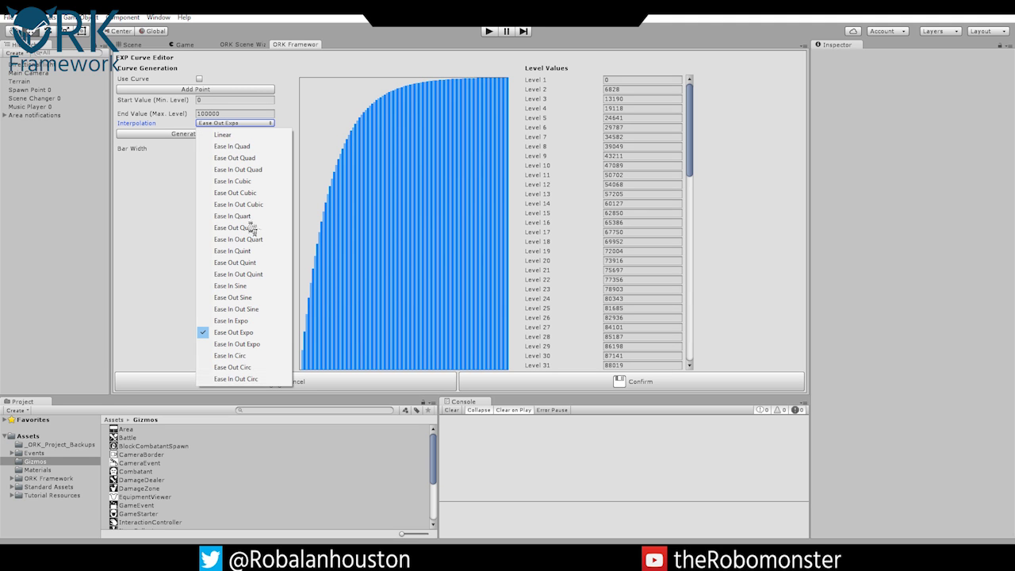
{"action": "left_click", "coordinate": [236, 378]}
{"action": "left_click", "coordinate": [215, 134]}
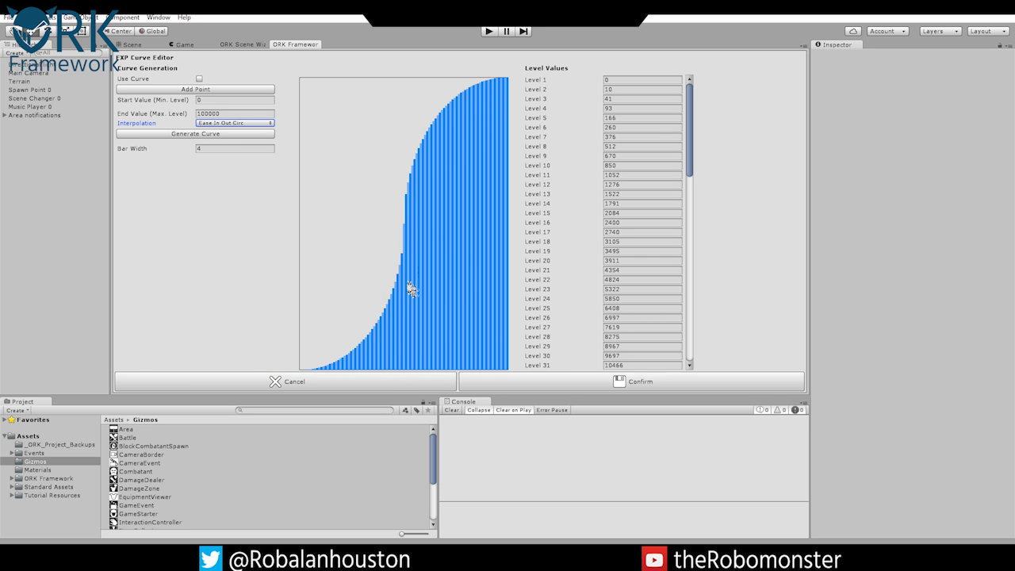
{"action": "scroll", "coordinate": [603, 248], "scroll_direction": "down", "scroll_amount": 5}
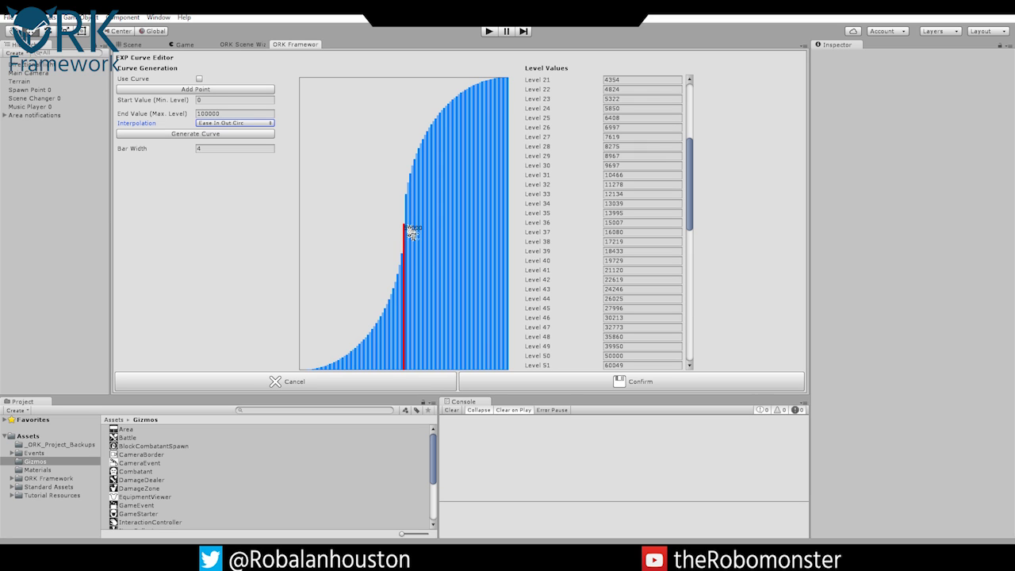
{"action": "scroll", "coordinate": [590, 234], "scroll_direction": "down", "scroll_amount": 3}
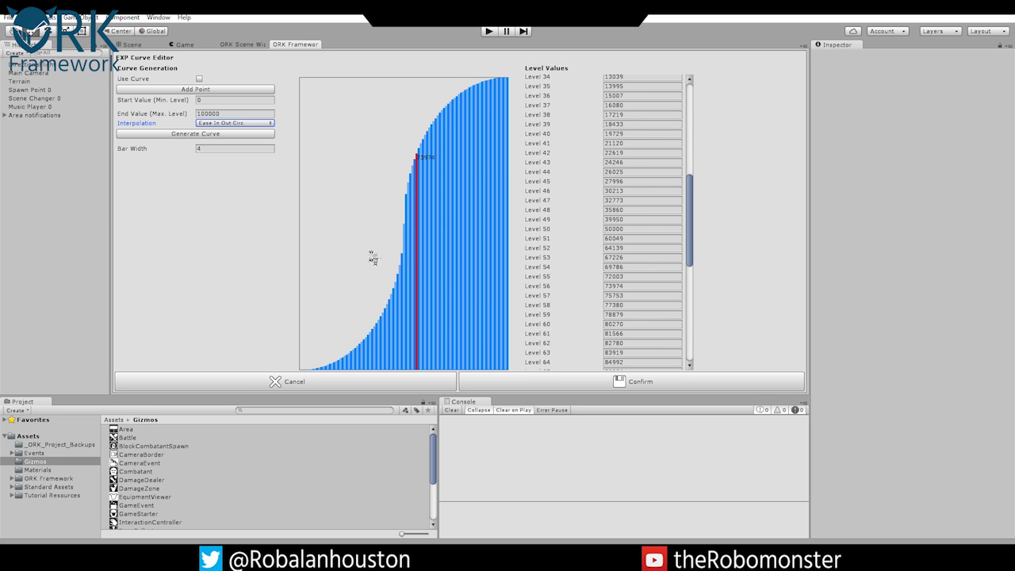
{"action": "scroll", "coordinate": [644, 254], "scroll_direction": "down", "scroll_amount": 3}
{"action": "scroll", "coordinate": [644, 254], "scroll_direction": "up", "scroll_amount": 3}
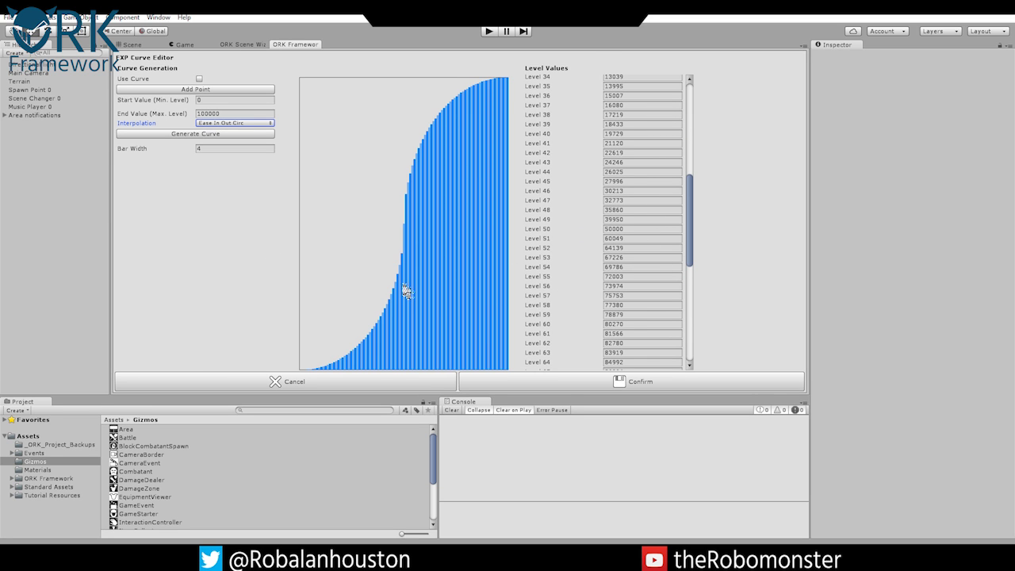
{"action": "left_click", "coordinate": [408, 272]}
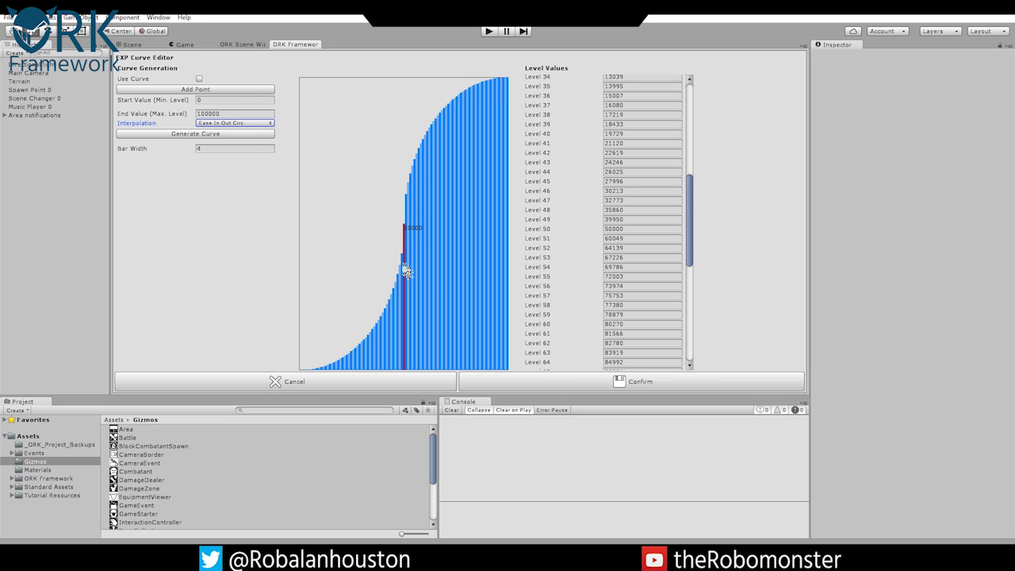
{"action": "scroll", "coordinate": [631, 260], "scroll_direction": "up", "scroll_amount": 1}
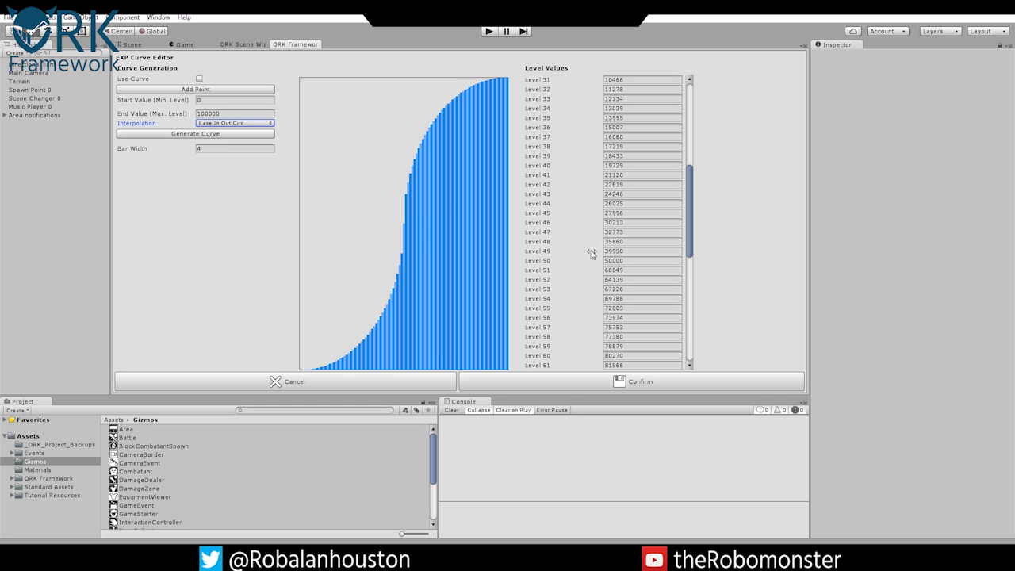
Regenerate the EXP curve with Ease In Quad interpolation and accept it.
{"action": "left_click", "coordinate": [229, 124]}
{"action": "left_click", "coordinate": [248, 146]}
{"action": "left_click", "coordinate": [227, 135]}
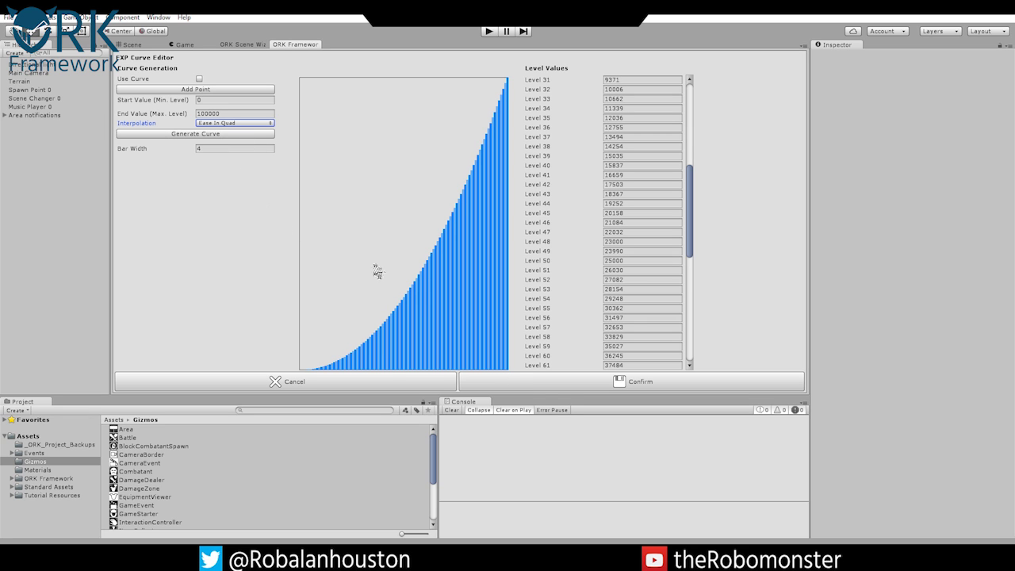
{"action": "left_click", "coordinate": [573, 384]}
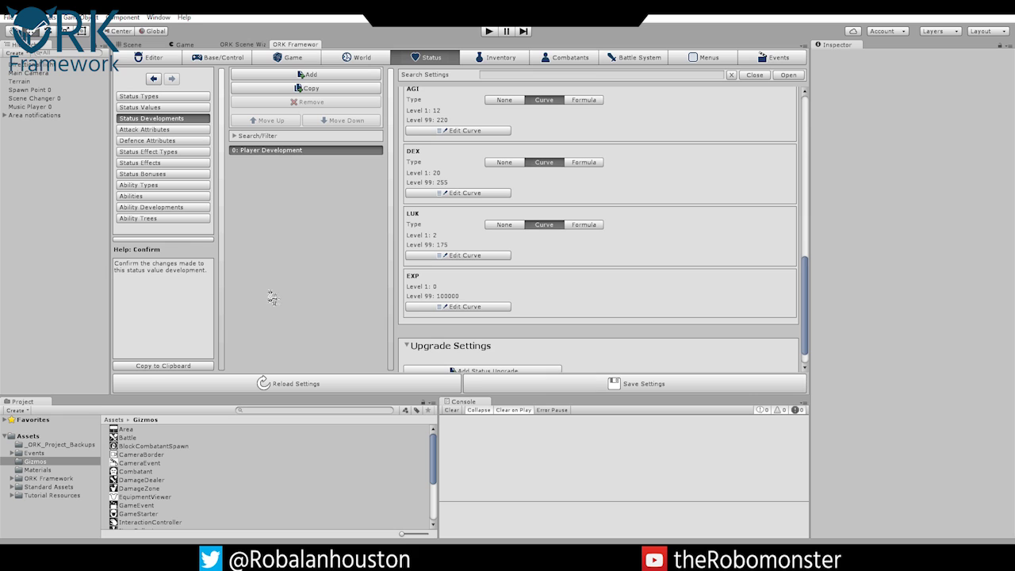
Review the Player Development curves, then examine the Brown Pants combatant's base settings, start level and status development.
{"action": "scroll", "coordinate": [603, 272], "scroll_direction": "down", "scroll_amount": 1}
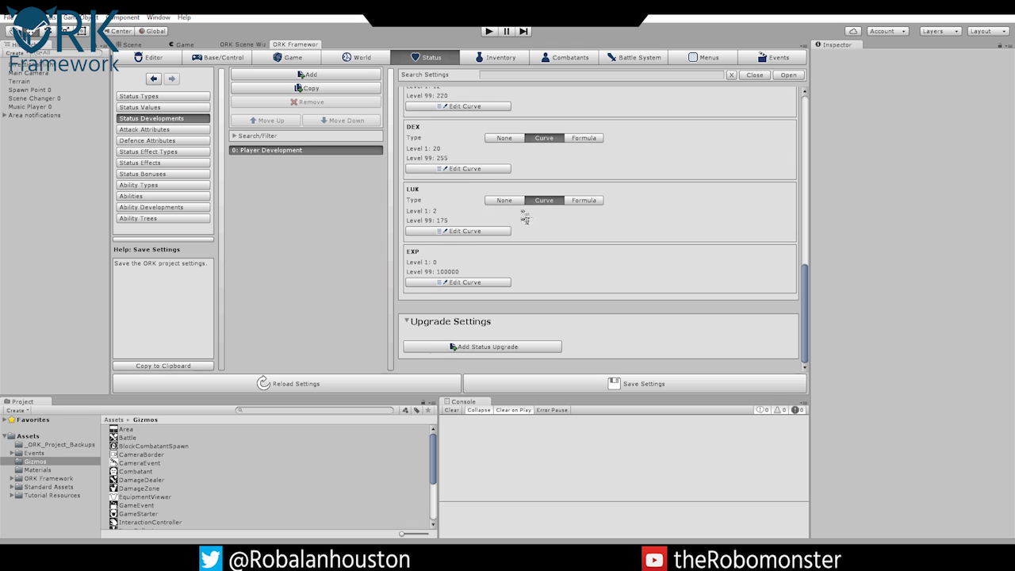
{"action": "scroll", "coordinate": [534, 220], "scroll_direction": "up", "scroll_amount": 10}
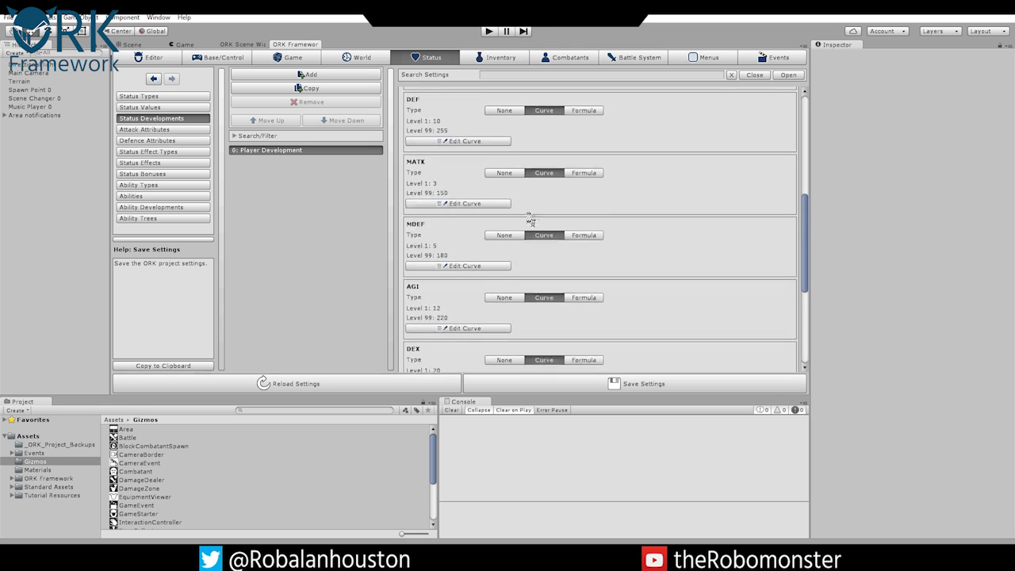
{"action": "left_click", "coordinate": [589, 55]}
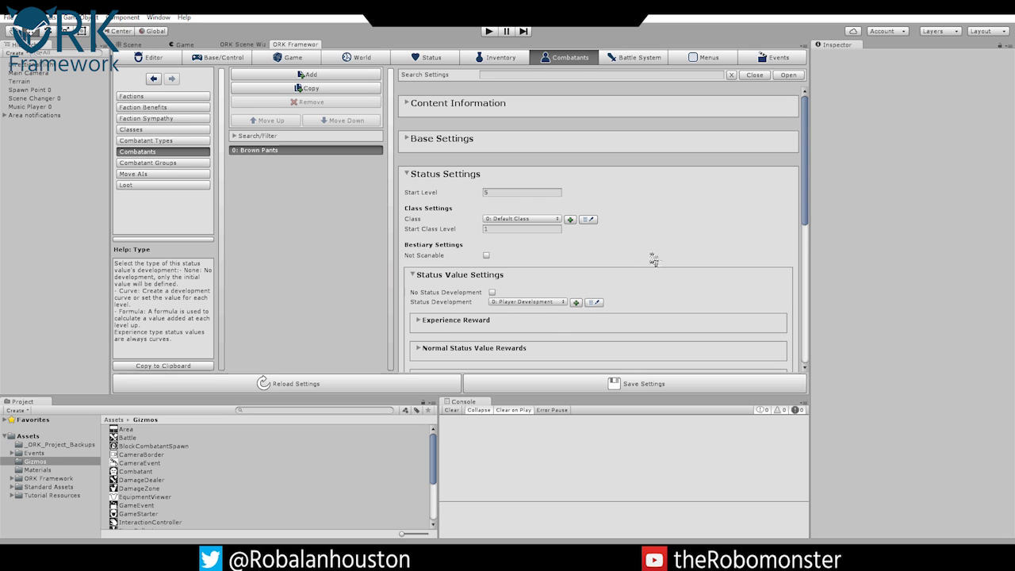
{"action": "left_click", "coordinate": [487, 192]}
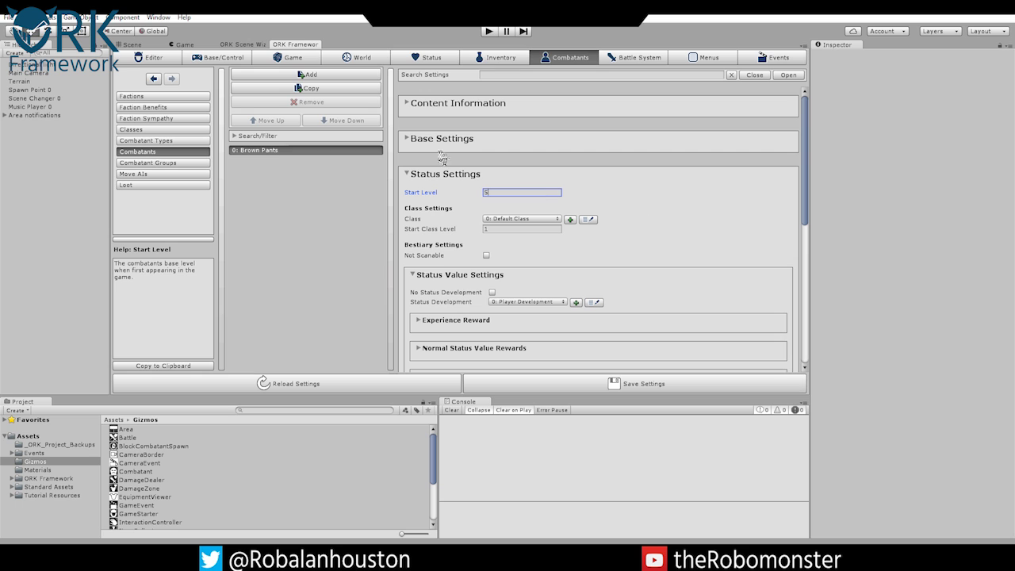
{"action": "left_click", "coordinate": [409, 141]}
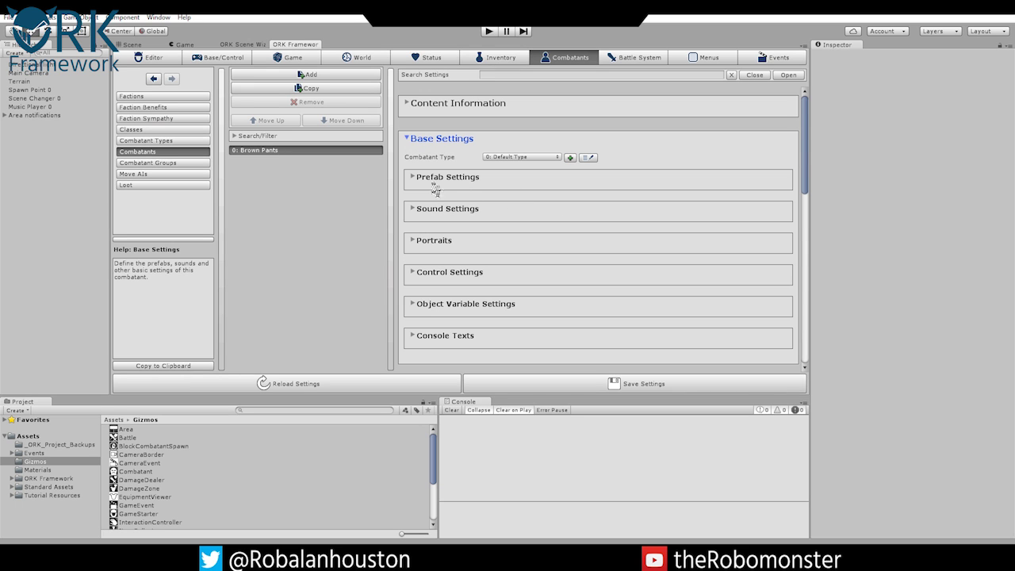
{"action": "left_click", "coordinate": [414, 179]}
{"action": "left_click", "coordinate": [416, 183]}
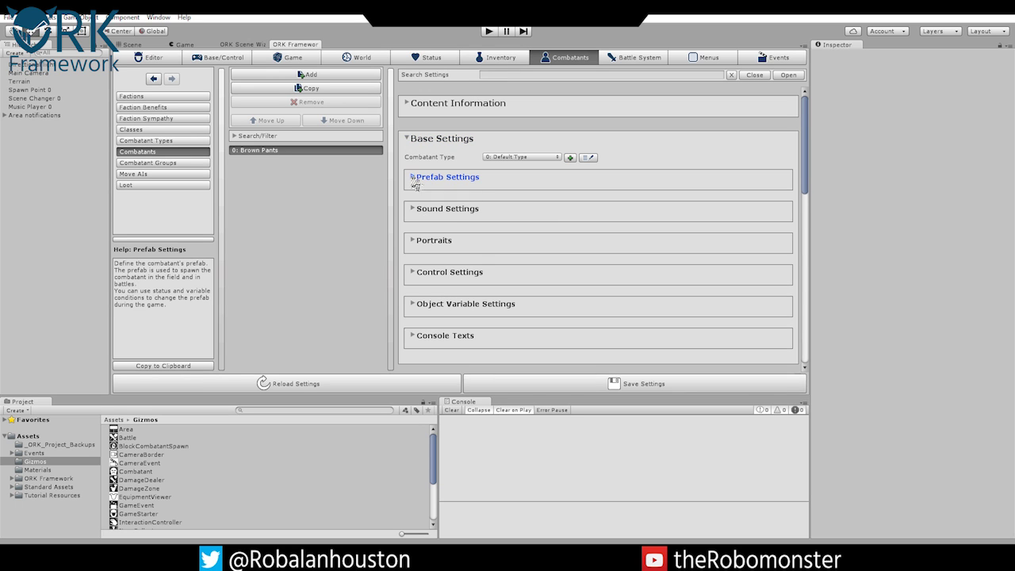
{"action": "left_click", "coordinate": [409, 139]}
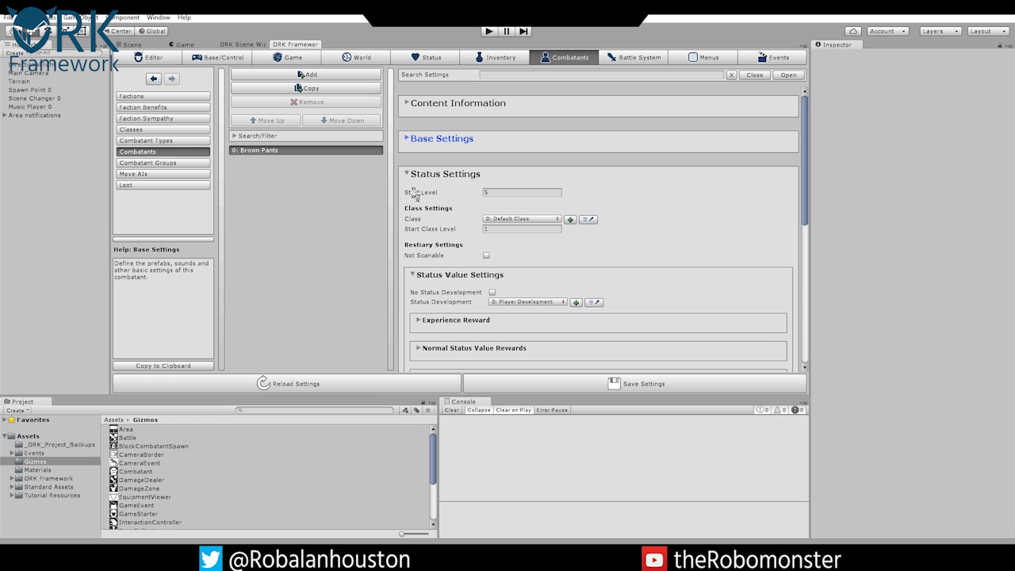
{"action": "scroll", "coordinate": [440, 214], "scroll_direction": "down", "scroll_amount": 5}
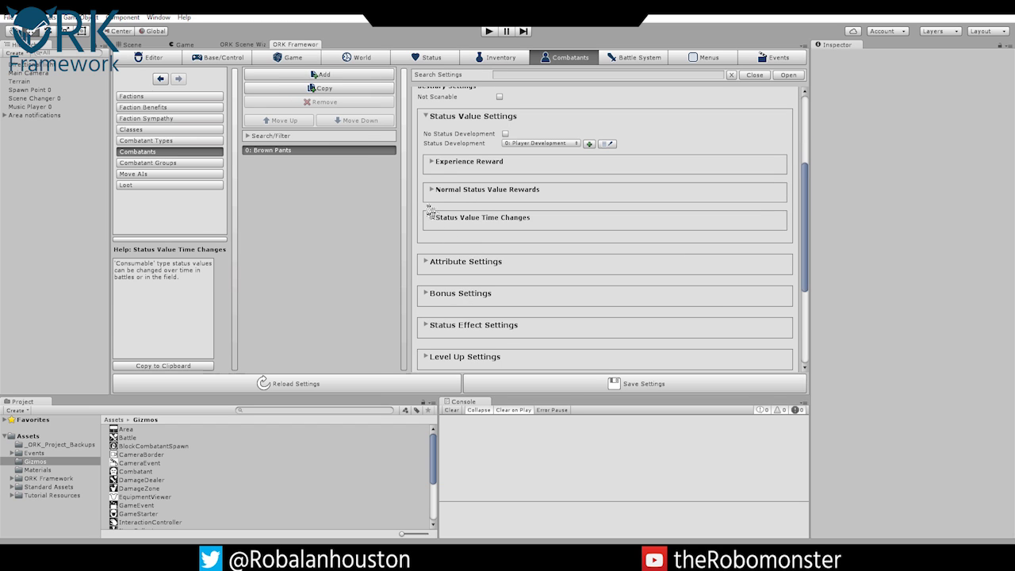
{"action": "scroll", "coordinate": [440, 174], "scroll_direction": "up", "scroll_amount": 4}
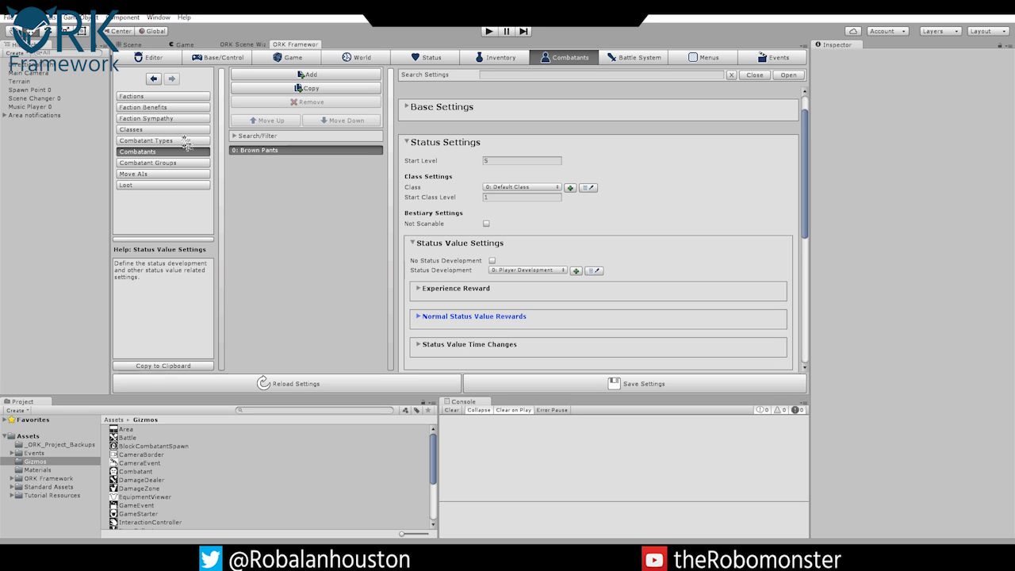
Return to the status developments and save the project settings with events updated, saving all modified event assets.
{"action": "left_click", "coordinate": [404, 62]}
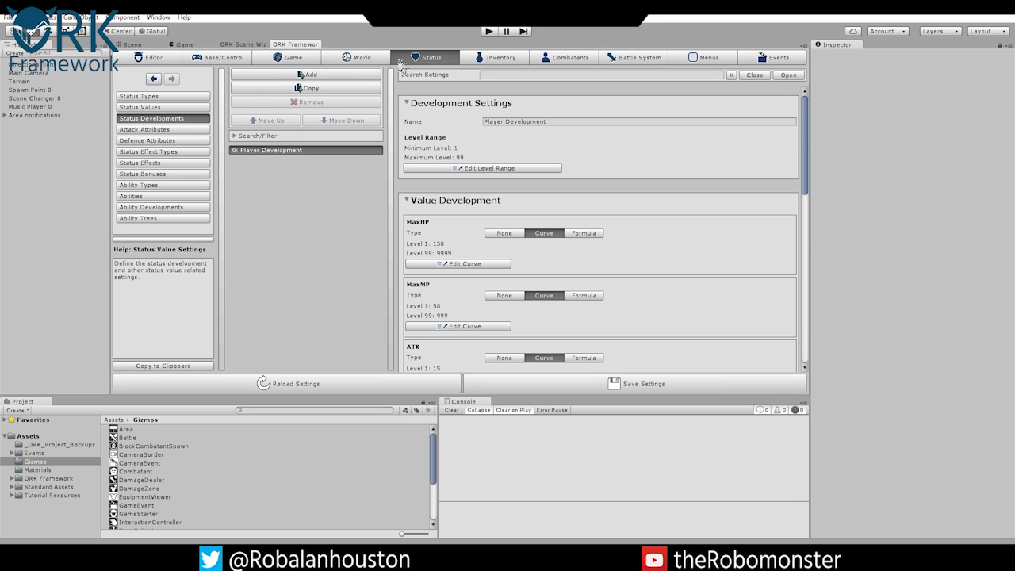
{"action": "left_click", "coordinate": [156, 108]}
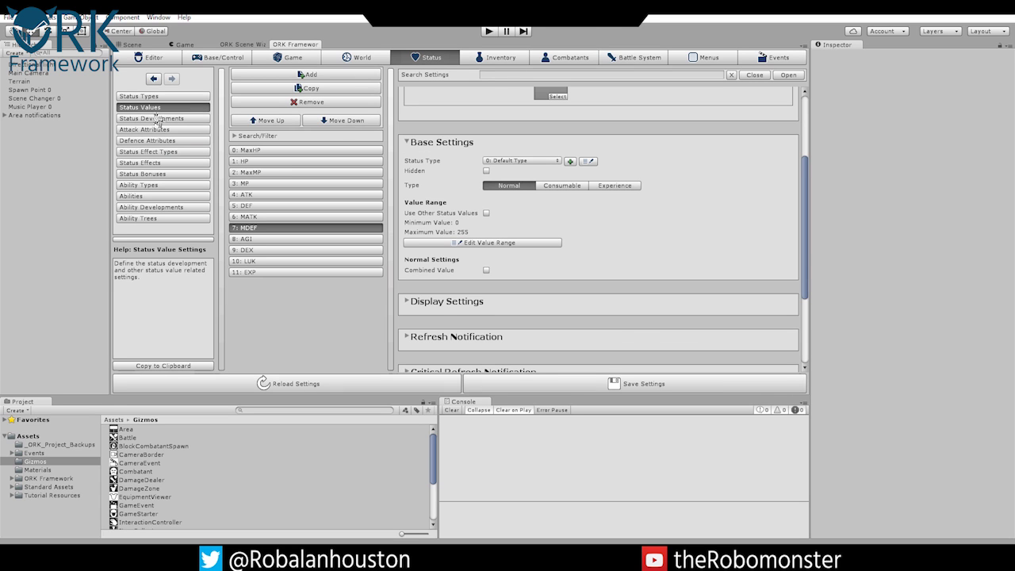
{"action": "left_click", "coordinate": [157, 119]}
{"action": "left_click", "coordinate": [584, 383]}
{"action": "left_click", "coordinate": [590, 389]}
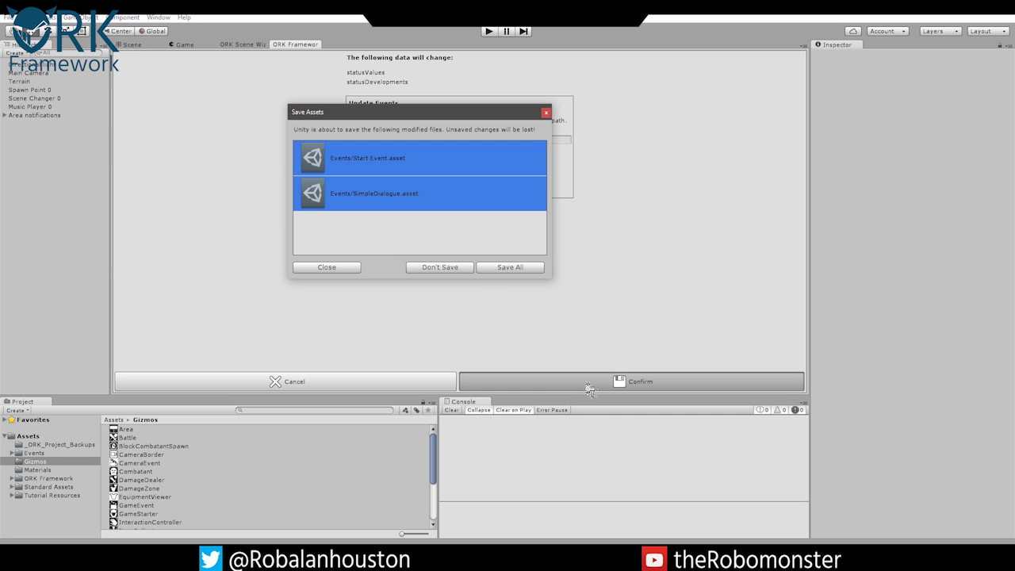
{"action": "left_click", "coordinate": [487, 269]}
{"action": "left_click", "coordinate": [491, 267]}
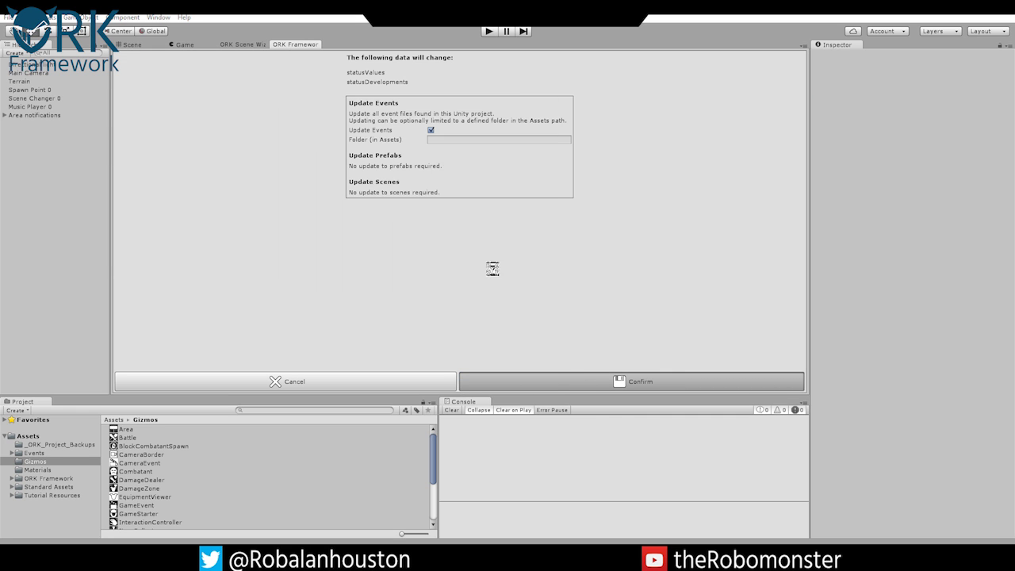
{"action": "left_click", "coordinate": [496, 269]}
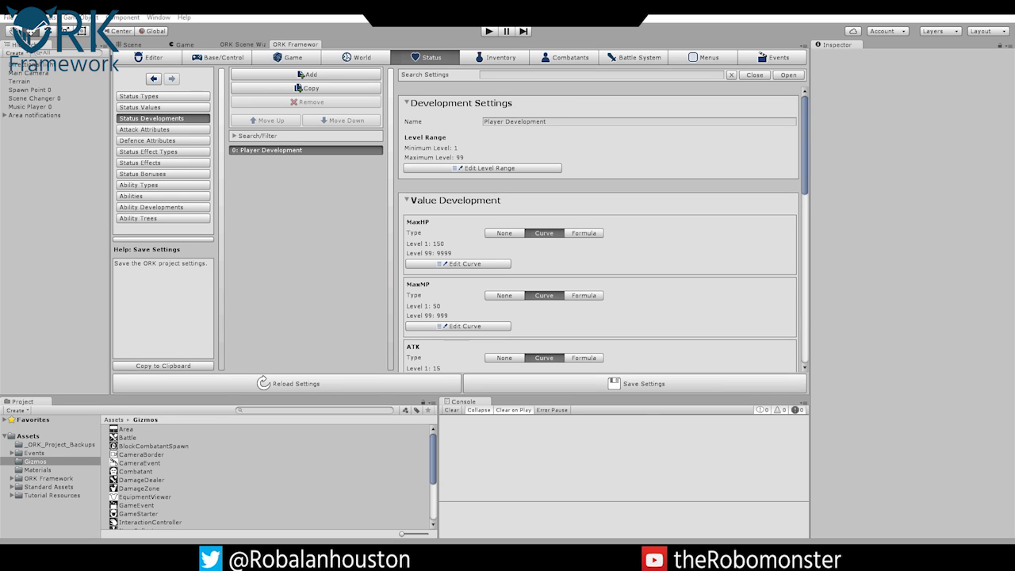